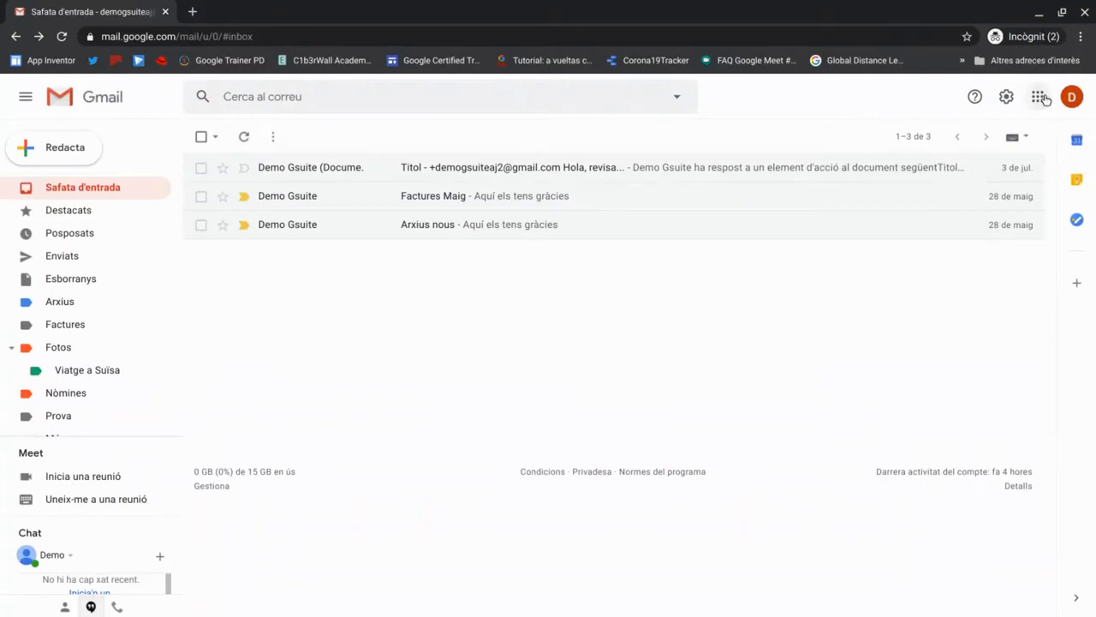
Browse the available Google apps from Gmail and open Google Drive.
{"action": "scroll", "coordinate": [1020, 217], "scroll_direction": "down", "scroll_amount": 2}
{"action": "scroll", "coordinate": [1020, 218], "scroll_direction": "down", "scroll_amount": 3}
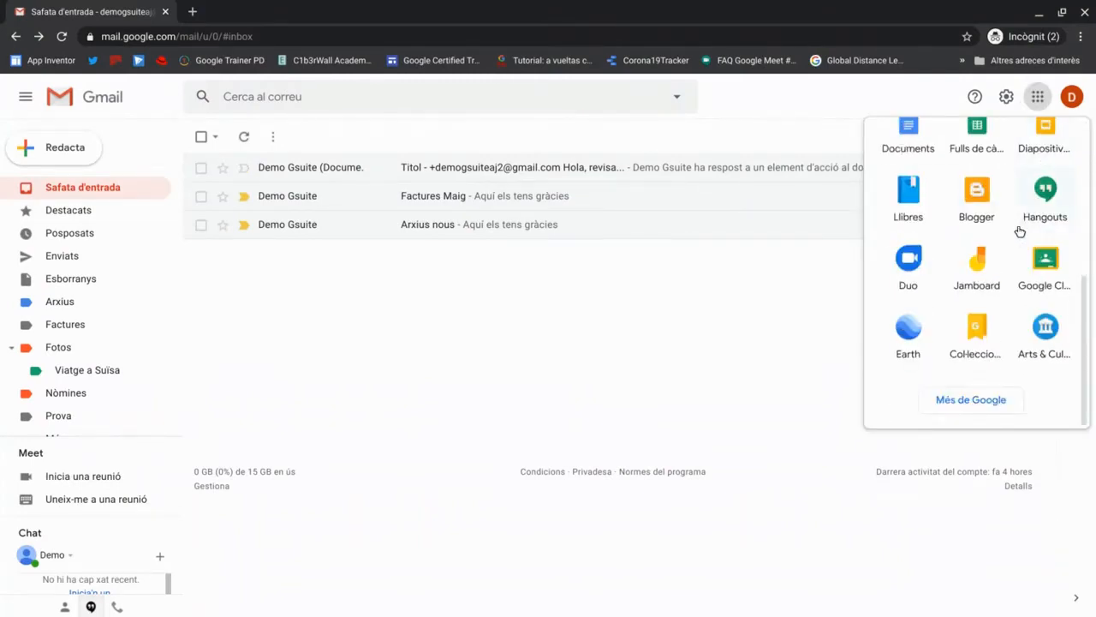
{"action": "scroll", "coordinate": [1020, 231], "scroll_direction": "up", "scroll_amount": 4}
{"action": "scroll", "coordinate": [1020, 232], "scroll_direction": "up", "scroll_amount": 1}
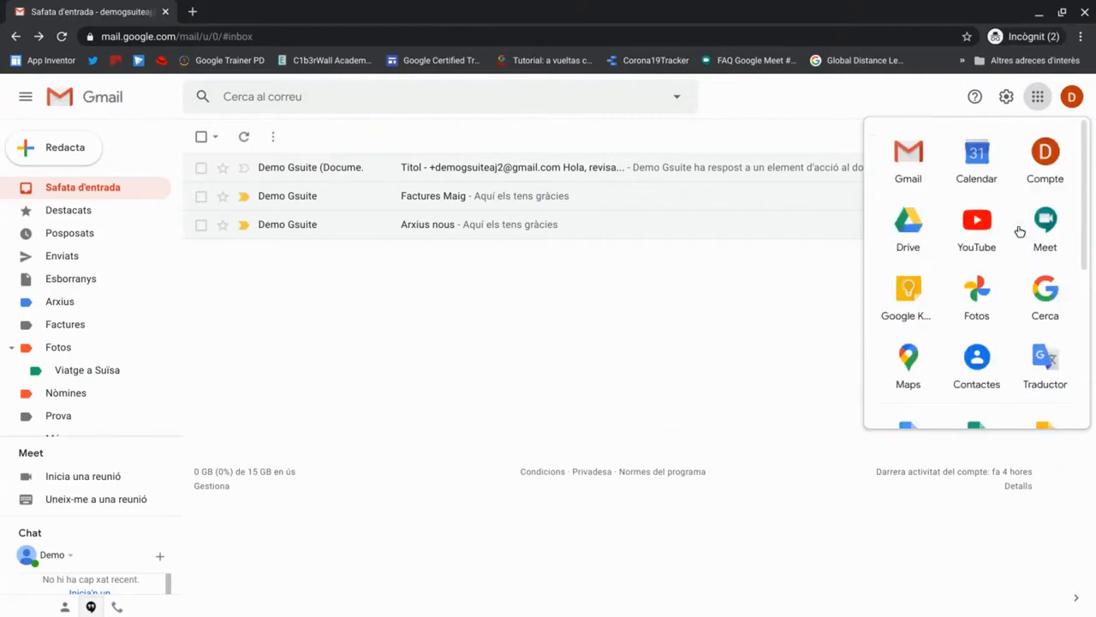
{"action": "left_click", "coordinate": [900, 246]}
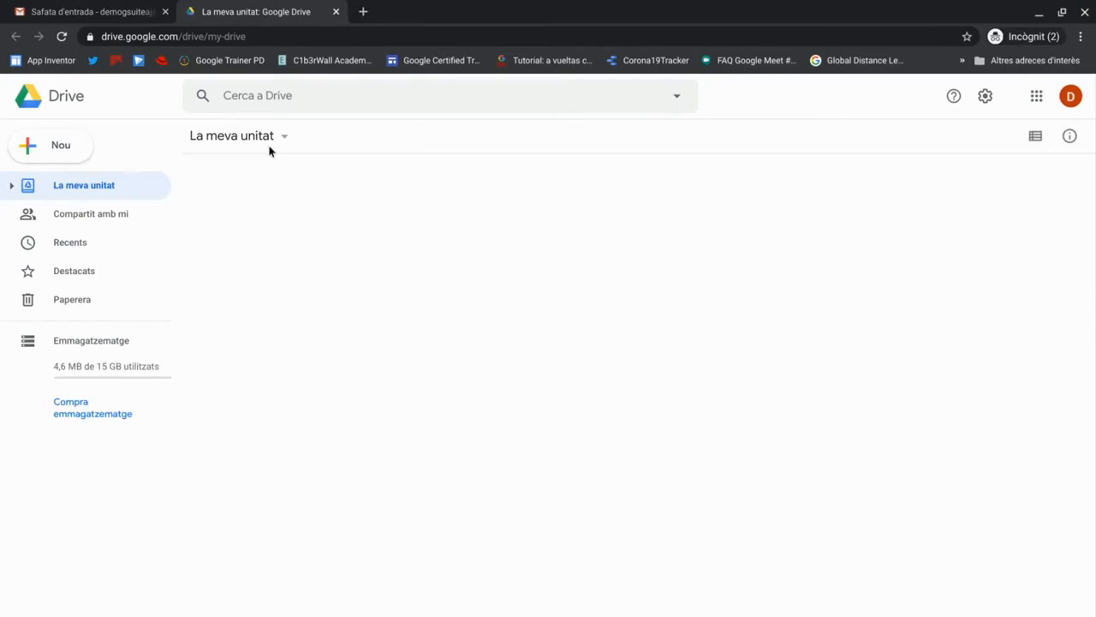
Create a new blank Google Form in My Drive.
{"action": "left_click", "coordinate": [61, 149]}
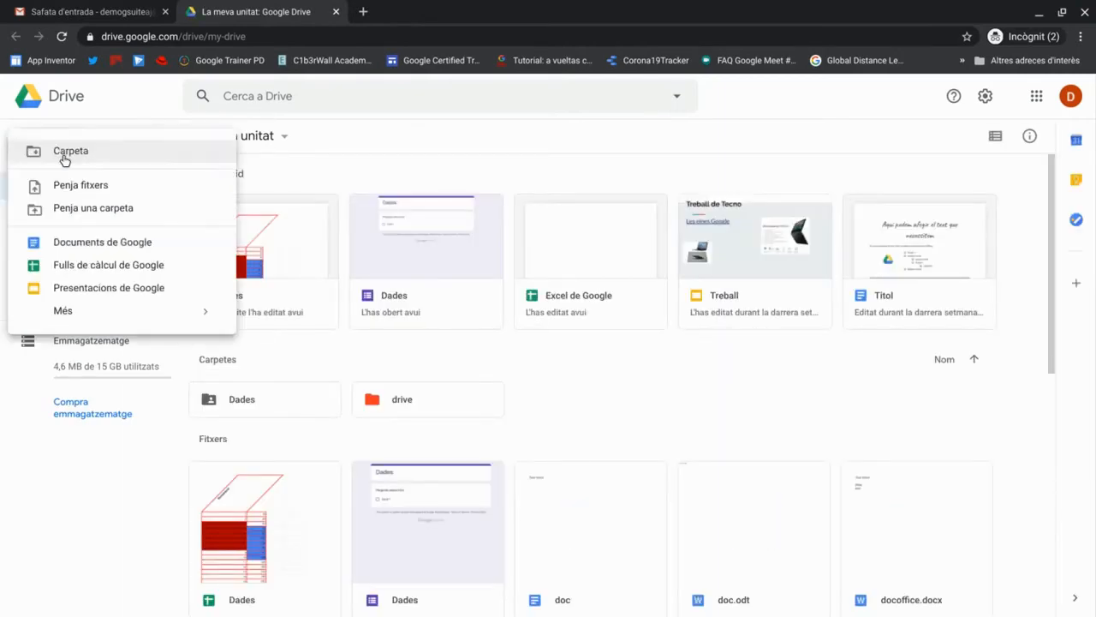
{"action": "mouse_move", "coordinate": [101, 318]}
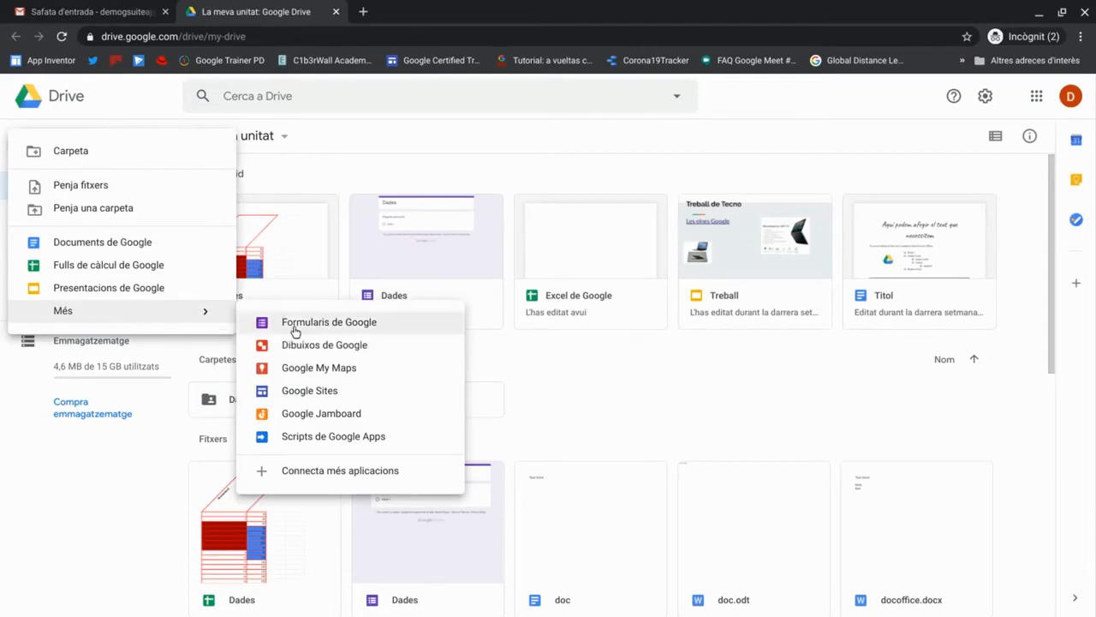
{"action": "left_click", "coordinate": [339, 324]}
Title the form "Enquesta" and give it the description "Aquí podem afegir una breu descripció".
{"action": "type", "text": "Enquesta"}
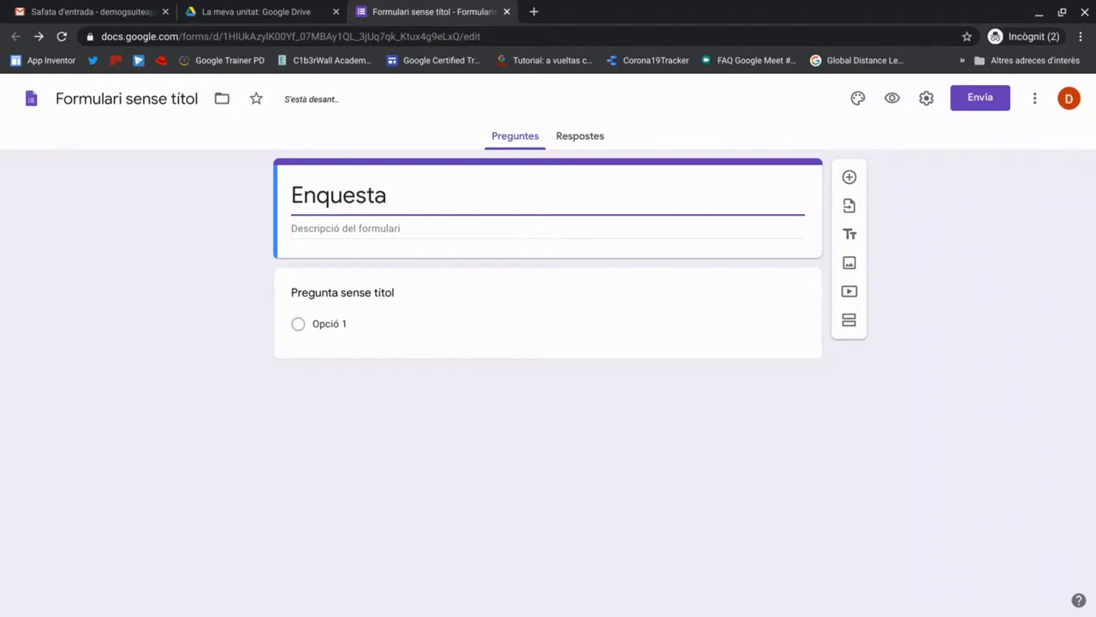
{"action": "key", "text": "Tab"}
{"action": "type", "text": "A"}
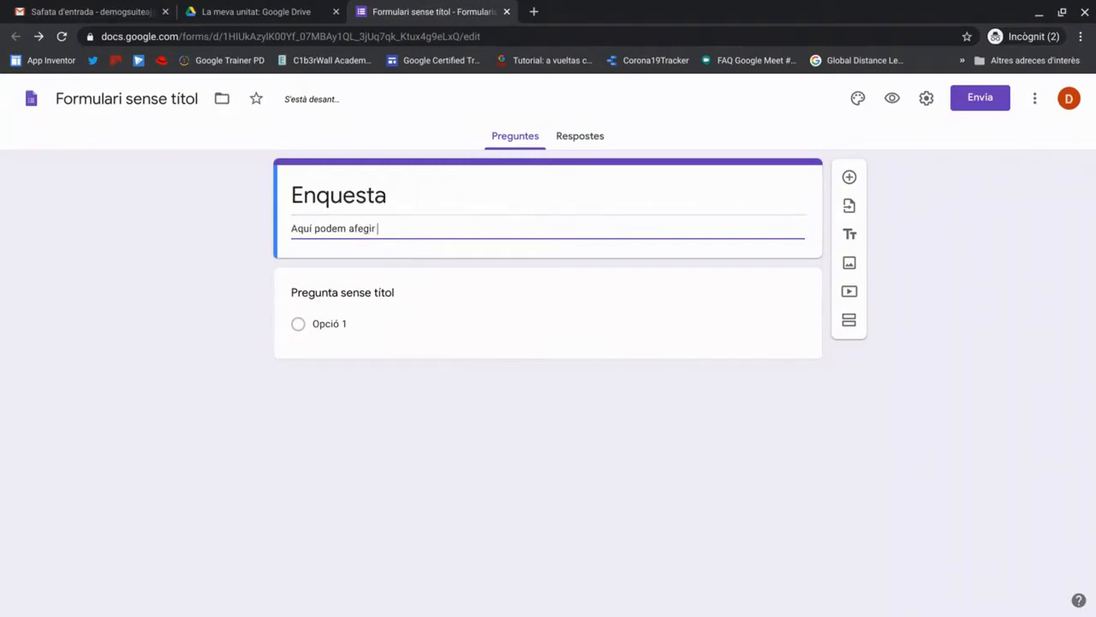
{"action": "type", "text": "quí podem afegir una breu descripció"}
Title the first question "Nom", duplicate it, and title the copy "Cognoms".
{"action": "left_click", "coordinate": [404, 297]}
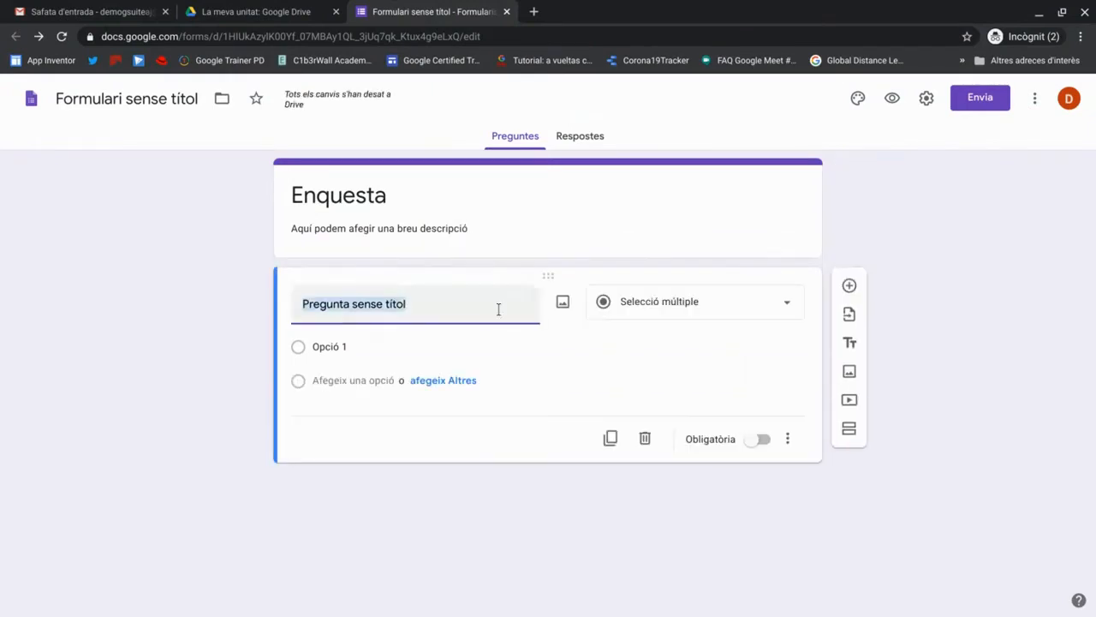
{"action": "type", "text": "N"}
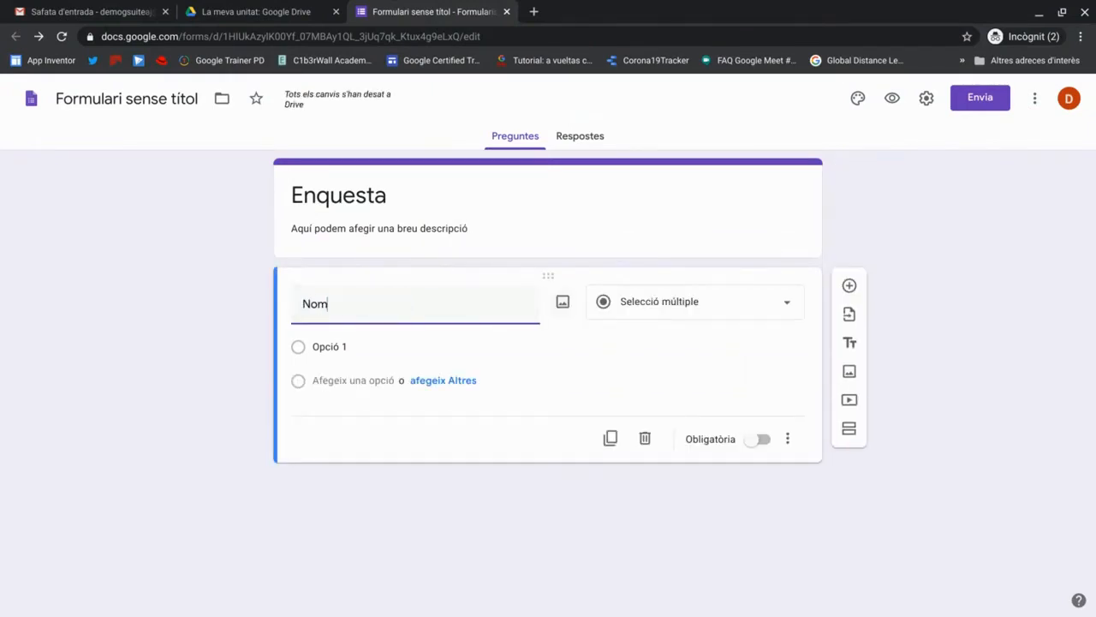
{"action": "type", "text": "om"}
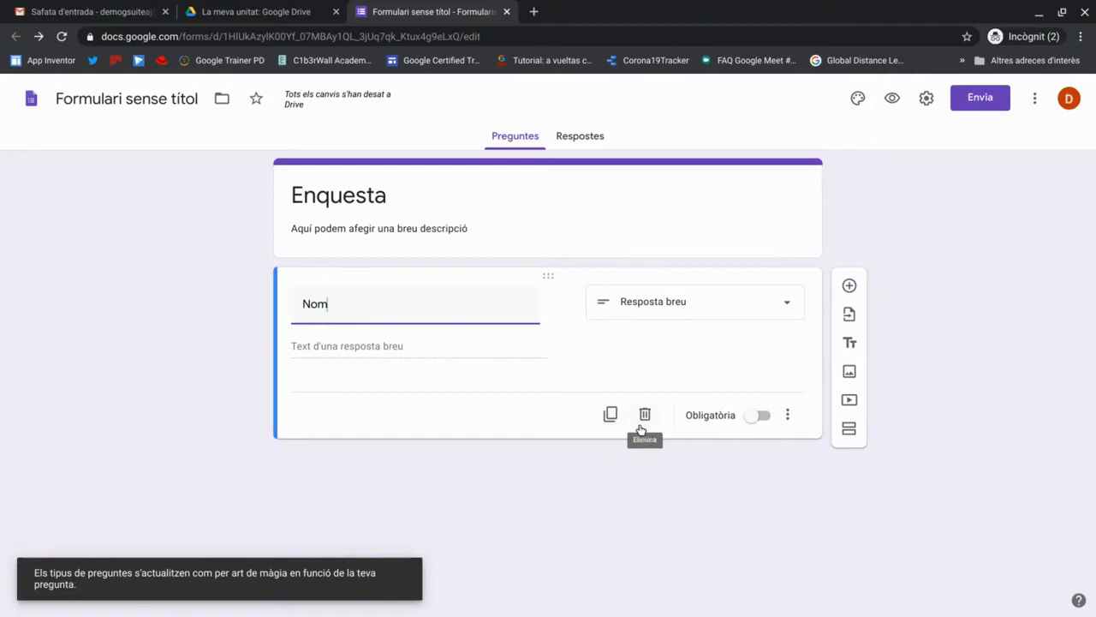
{"action": "left_click", "coordinate": [611, 429]}
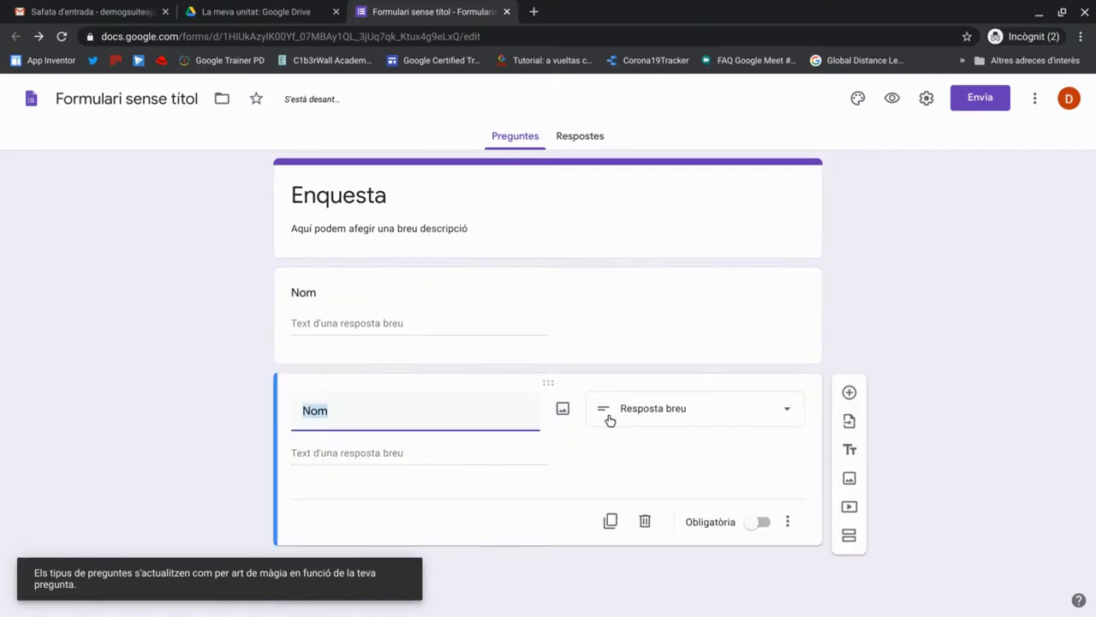
{"action": "type", "text": "Cognoms"}
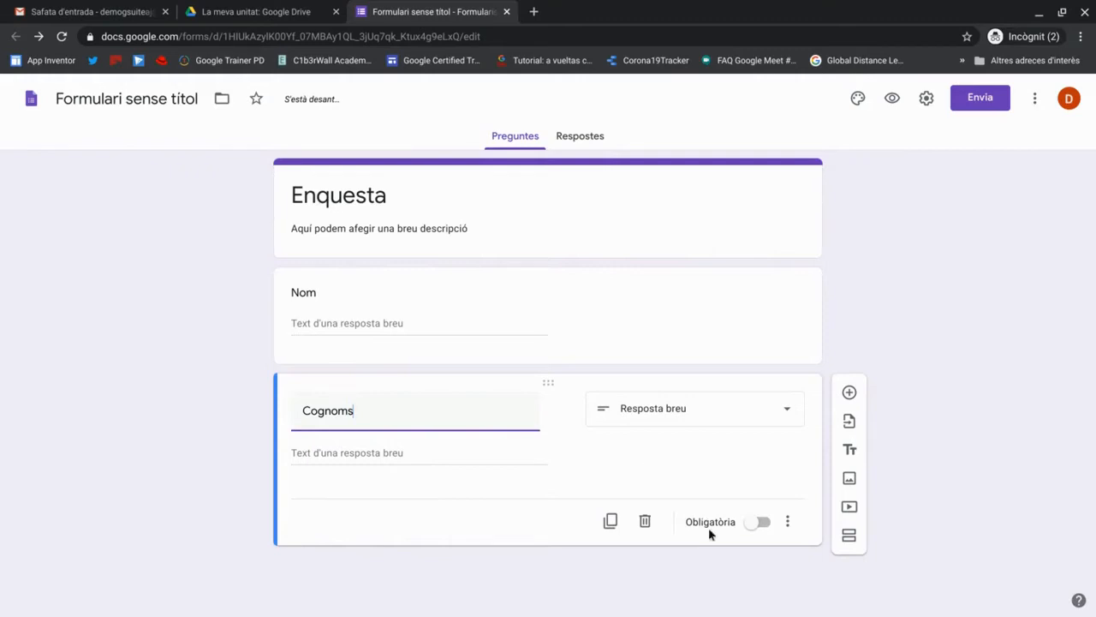
Make both the Cognoms and Nom questions required.
{"action": "left_click", "coordinate": [767, 524]}
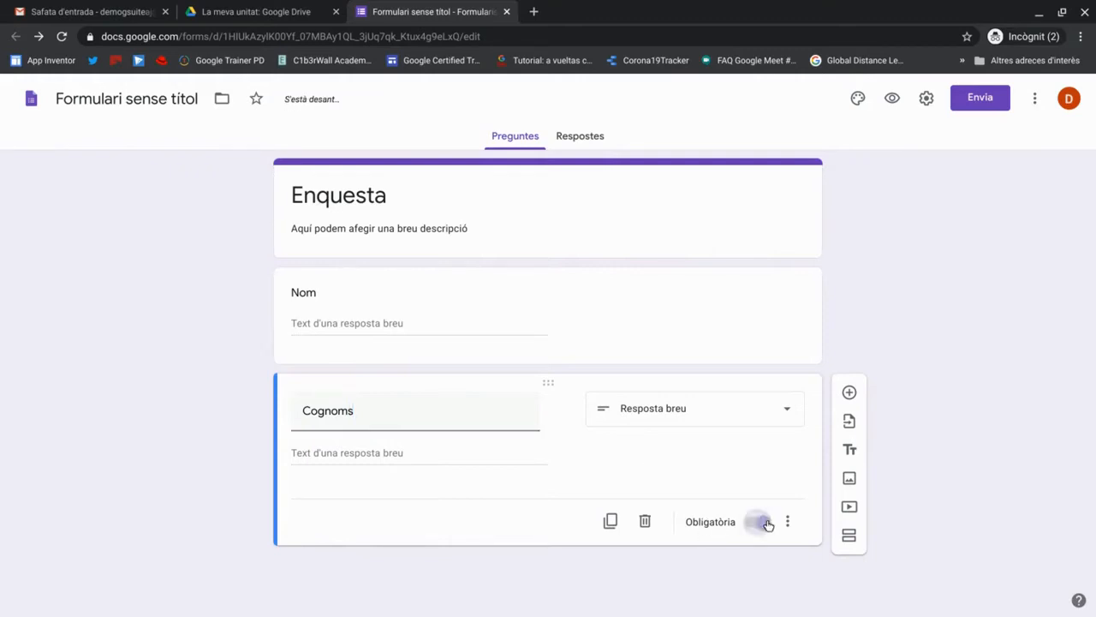
{"action": "left_click", "coordinate": [574, 343]}
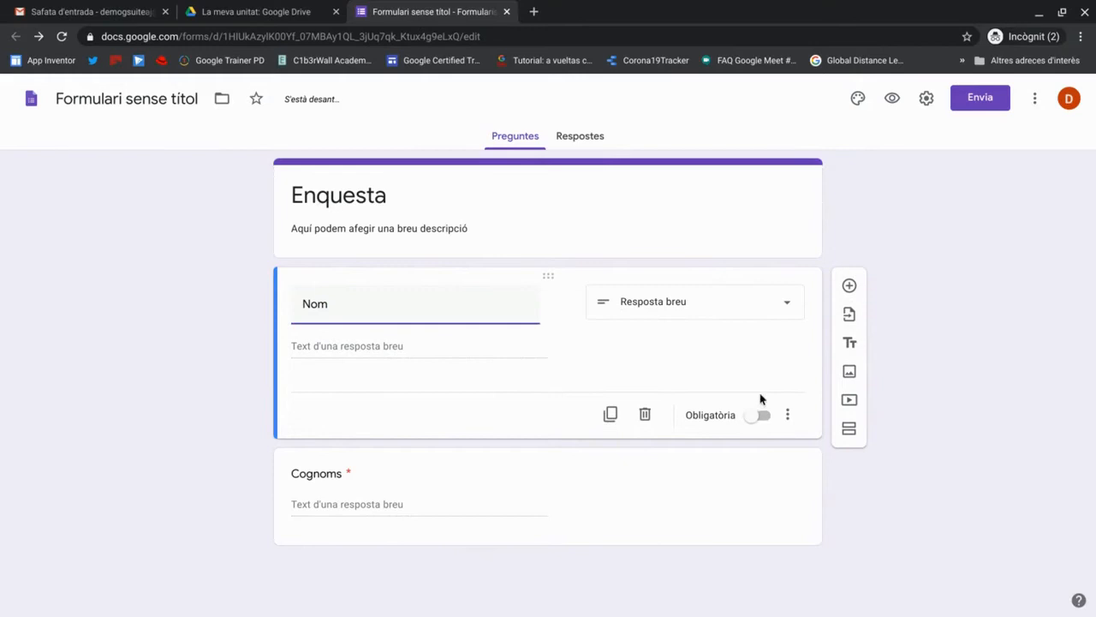
{"action": "left_click", "coordinate": [762, 416]}
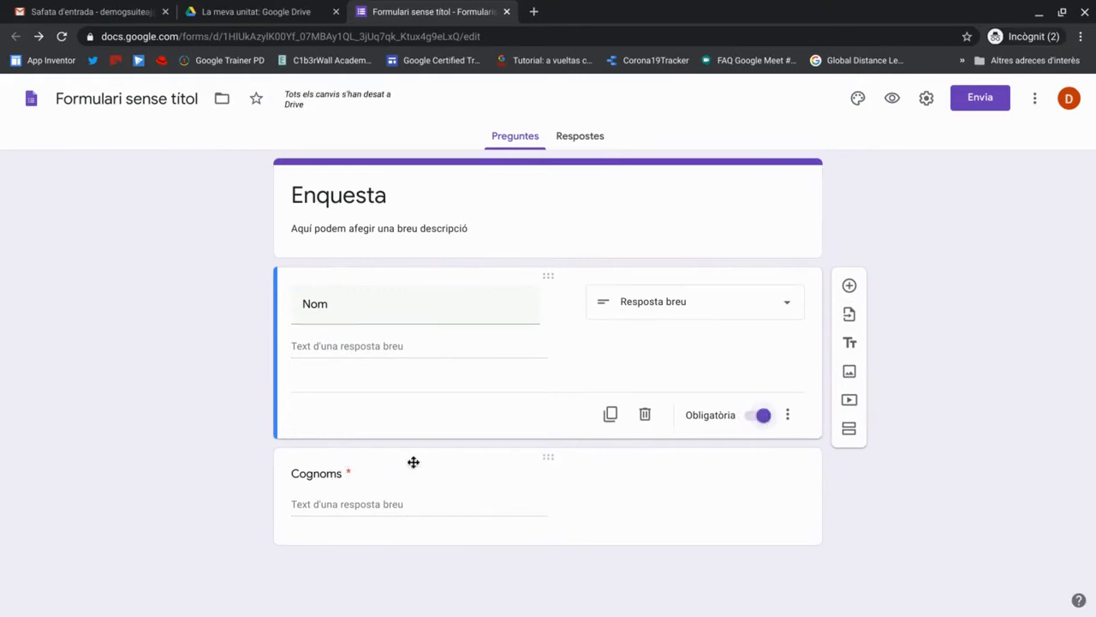
Duplicate the Cognoms question and title the copy "Edat".
{"action": "left_click", "coordinate": [579, 491]}
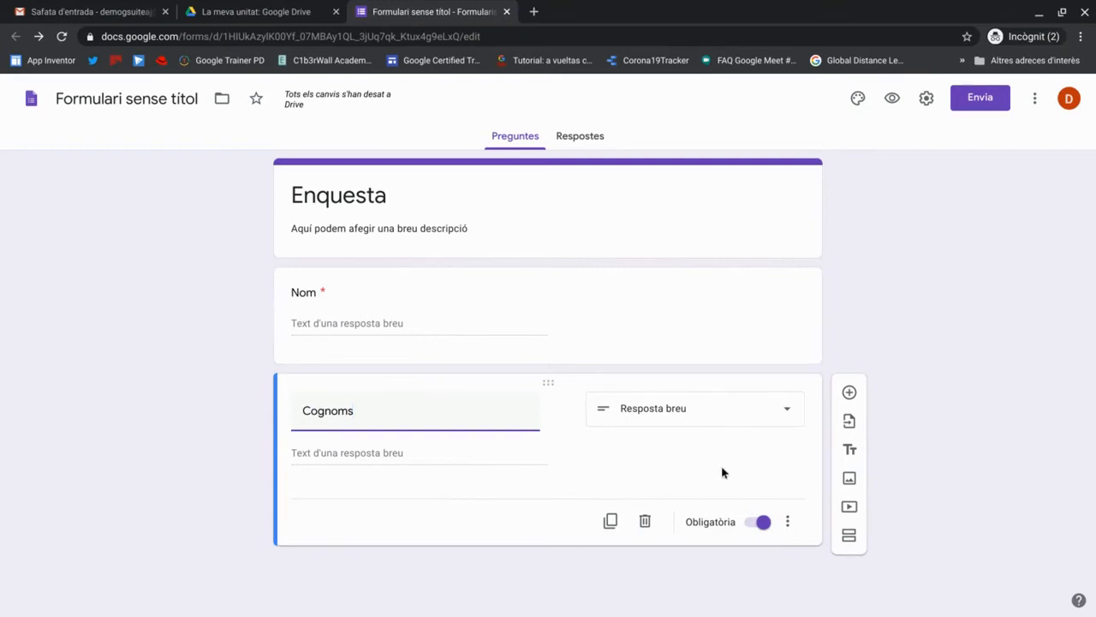
{"action": "left_click", "coordinate": [611, 522]}
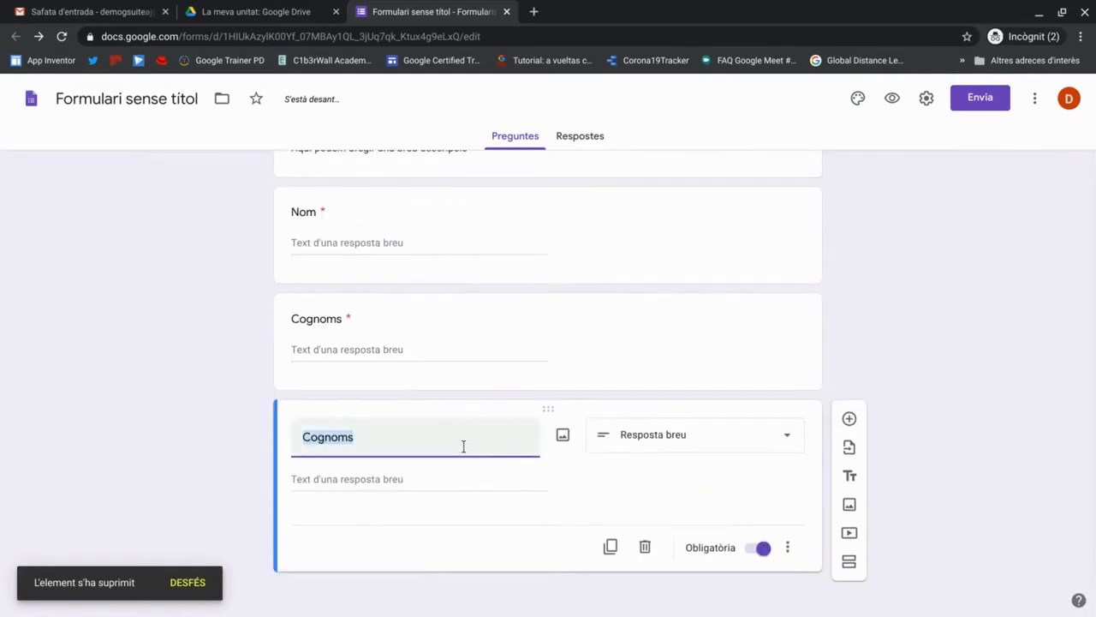
{"action": "type", "text": "Edat"}
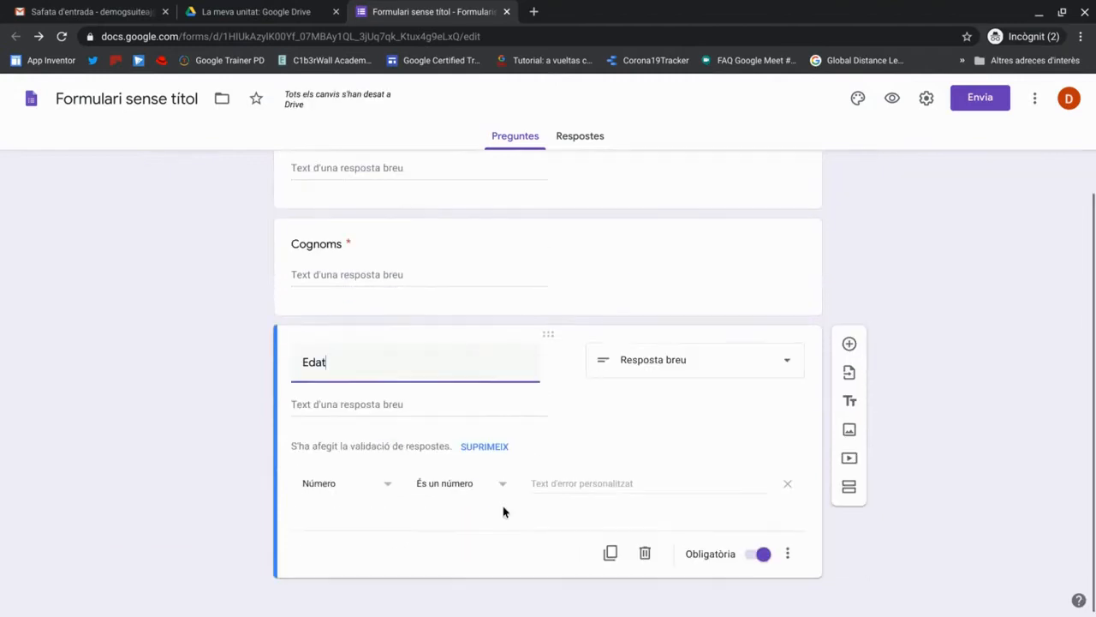
Keep the Edat response validation at Número and És un número, and set the custom error text to "Ho sento però no és un número".
{"action": "left_click", "coordinate": [482, 486]}
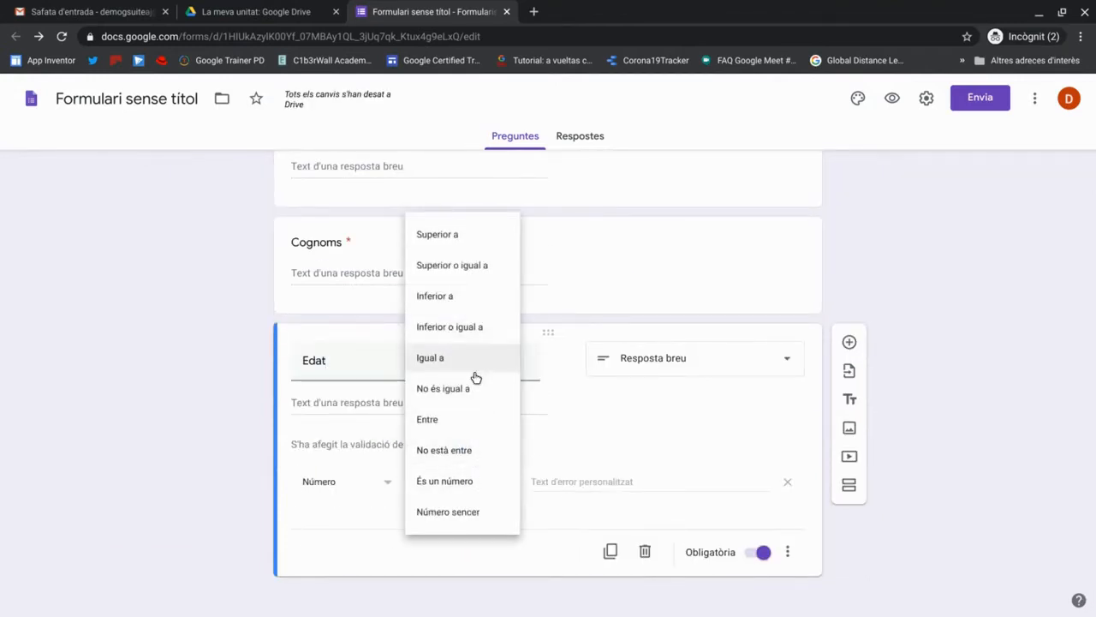
{"action": "left_click", "coordinate": [469, 482]}
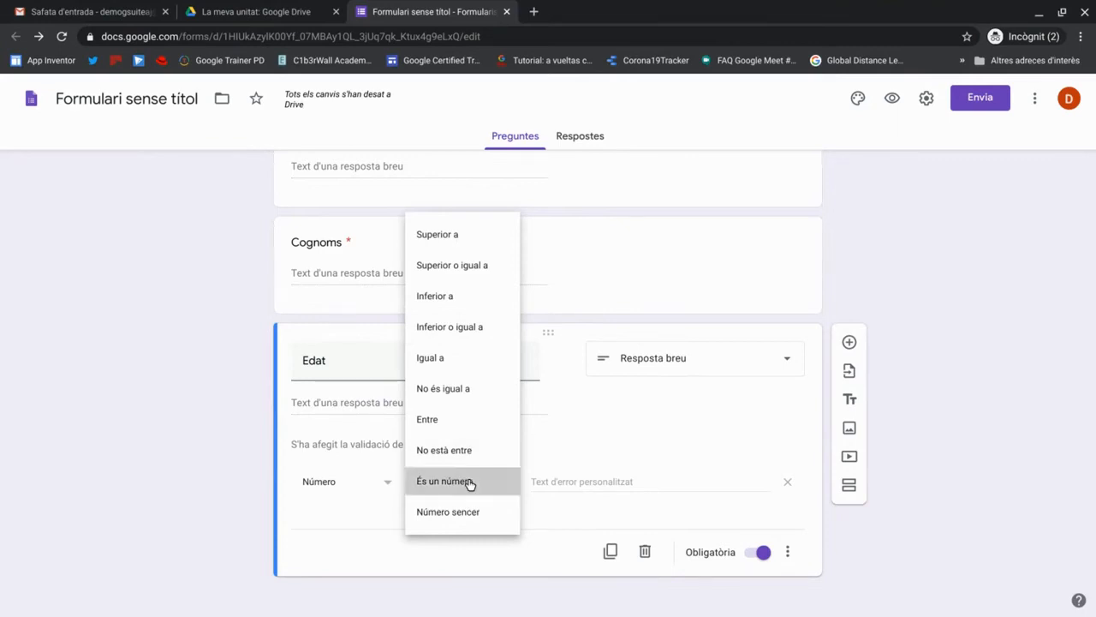
{"action": "left_click", "coordinate": [387, 485]}
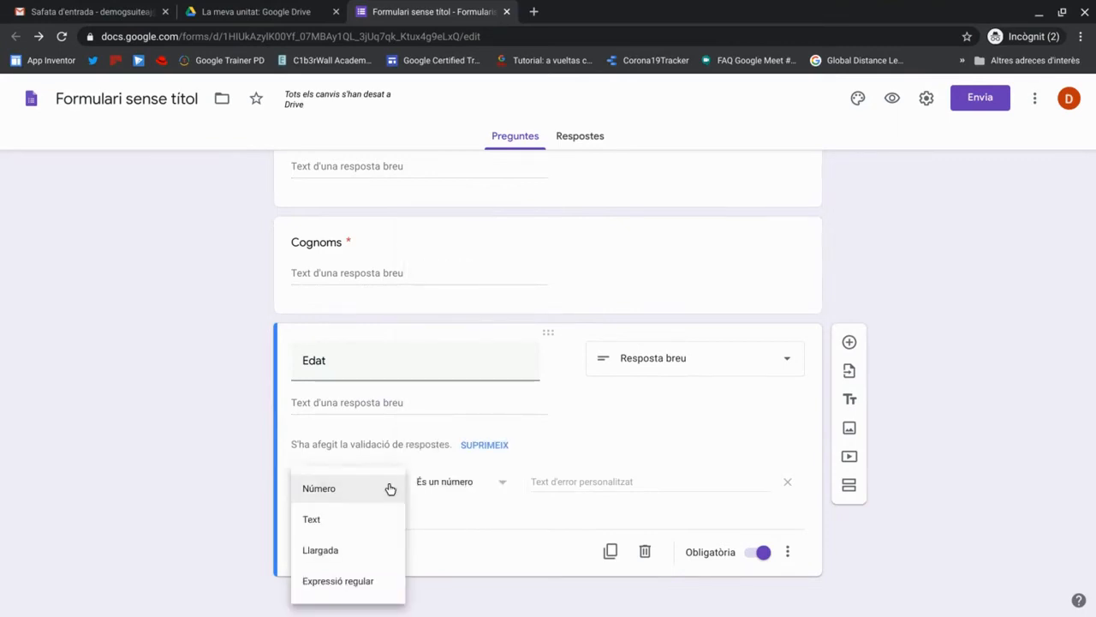
{"action": "left_click", "coordinate": [390, 488]}
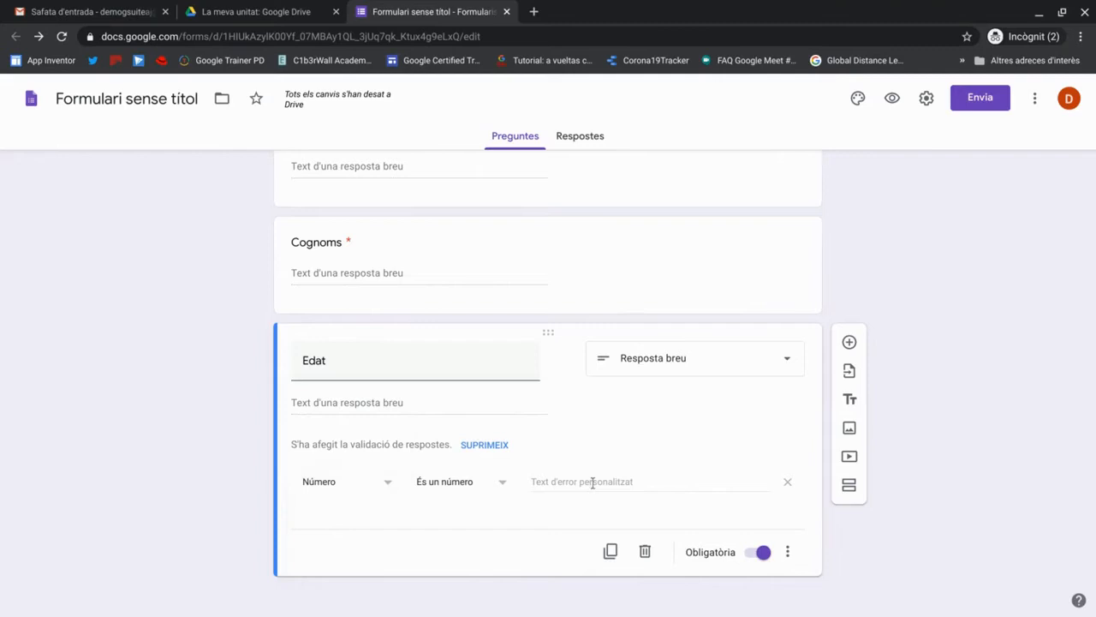
{"action": "left_click", "coordinate": [592, 483]}
{"action": "type", "text": "Ho sento però no és un número"}
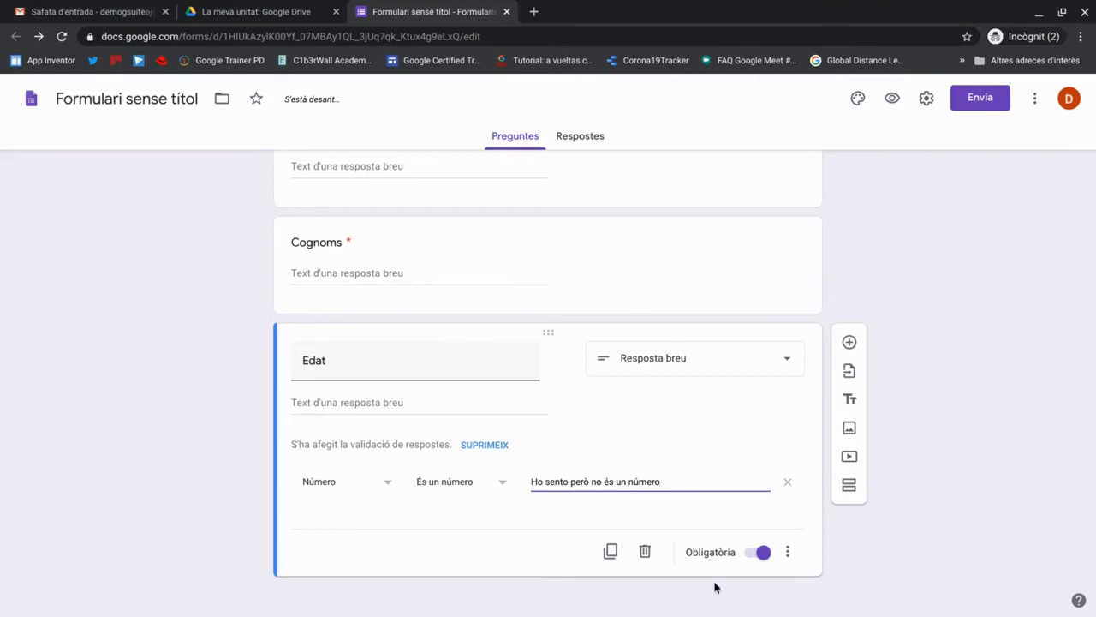
{"action": "left_click", "coordinate": [765, 584]}
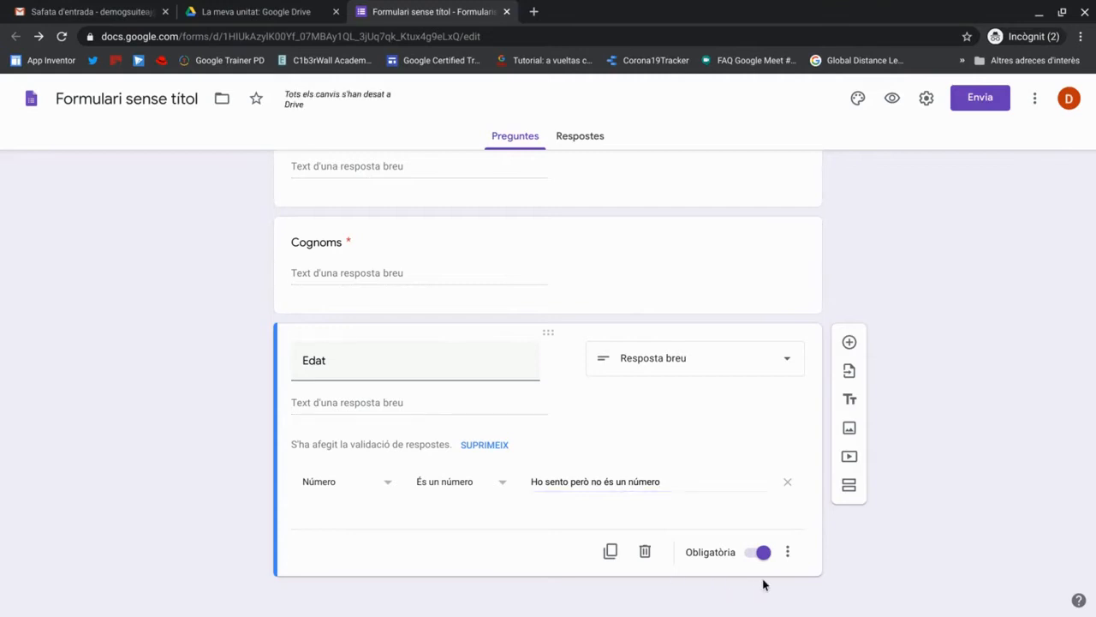
Add a question below Edat, set its type to Pujada d'un fitxer, and agree to let respondents upload files to Drive.
{"action": "left_click", "coordinate": [848, 344]}
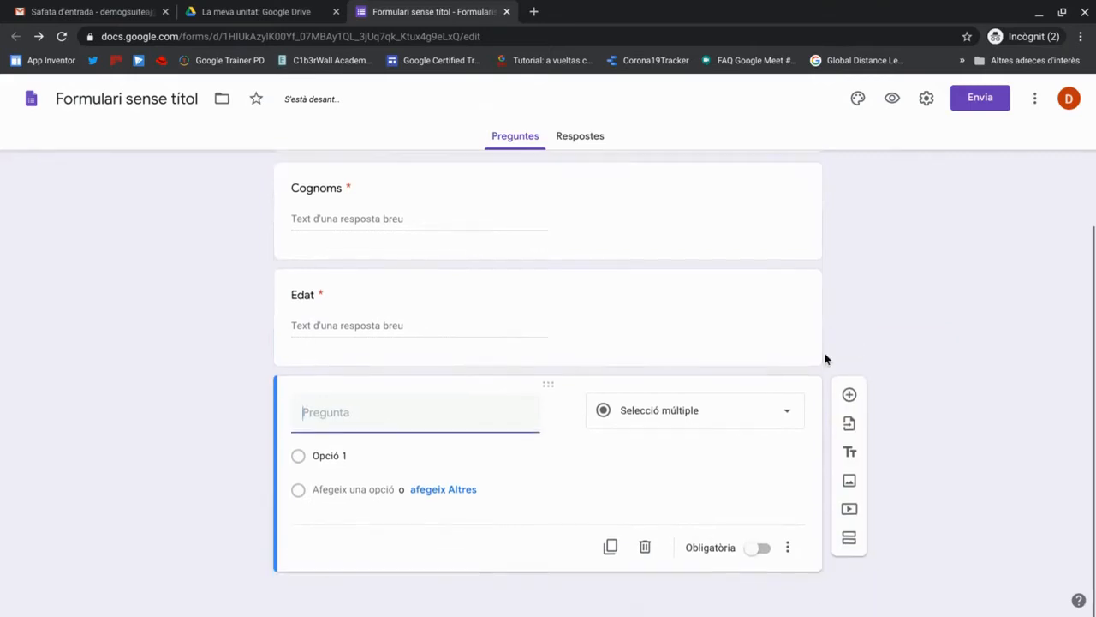
{"action": "left_click", "coordinate": [767, 410]}
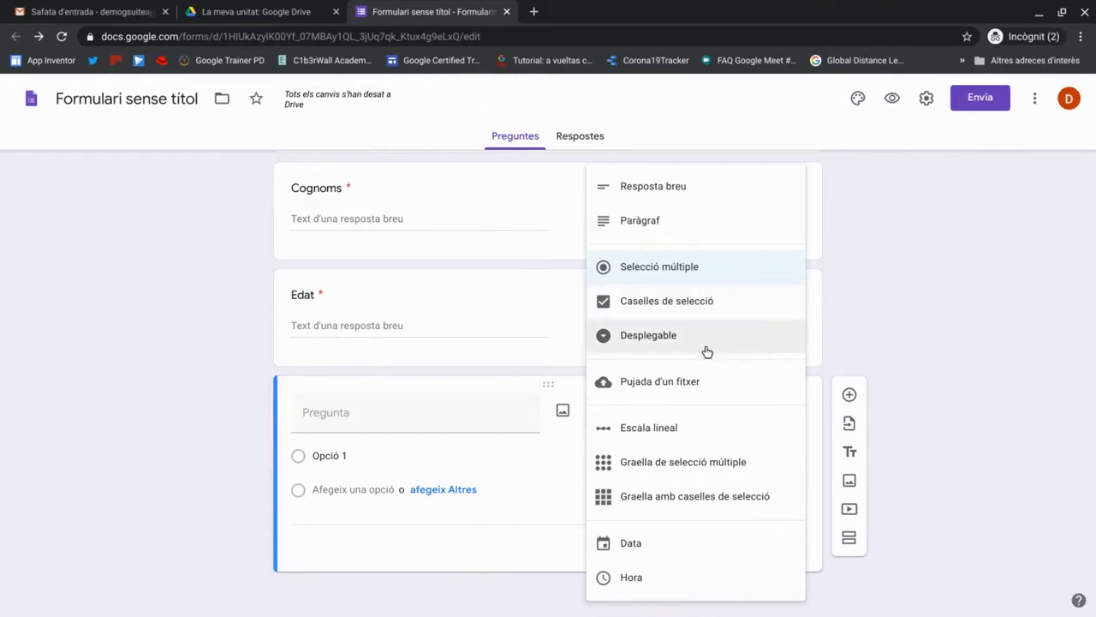
{"action": "left_click", "coordinate": [703, 391]}
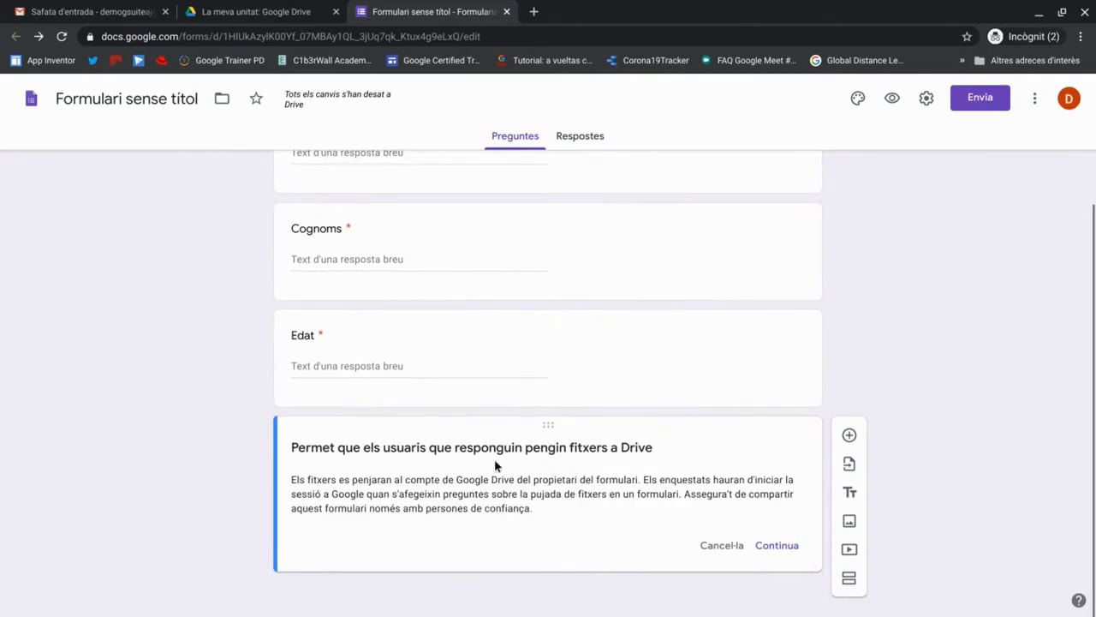
{"action": "left_click", "coordinate": [767, 547]}
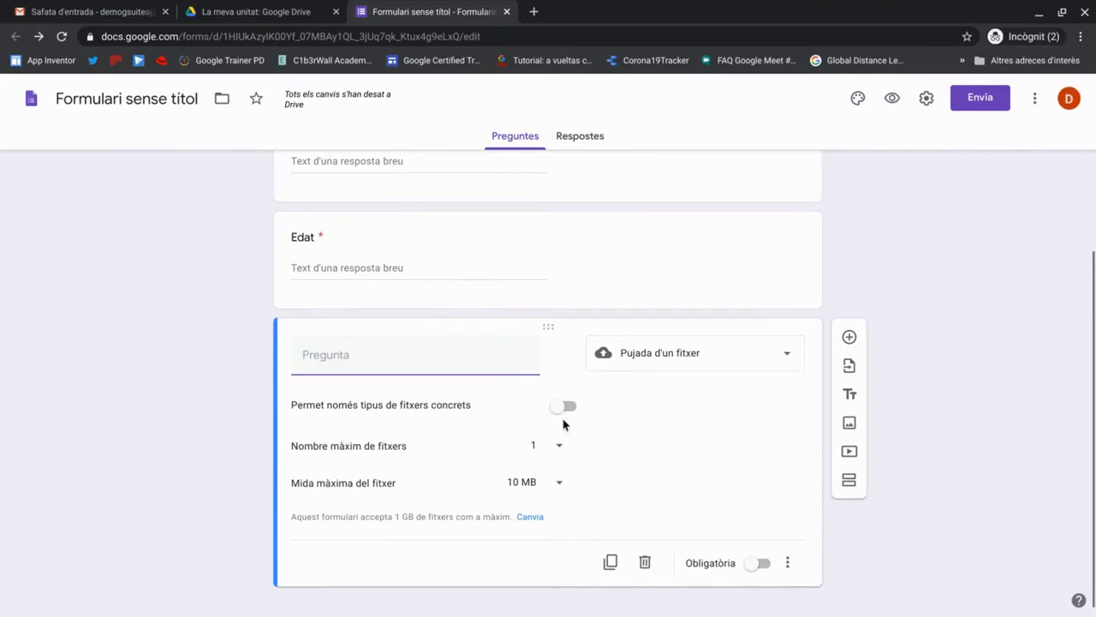
Examine the file upload question's options for specific file types, maximum number of files and maximum file size.
{"action": "left_click", "coordinate": [565, 409]}
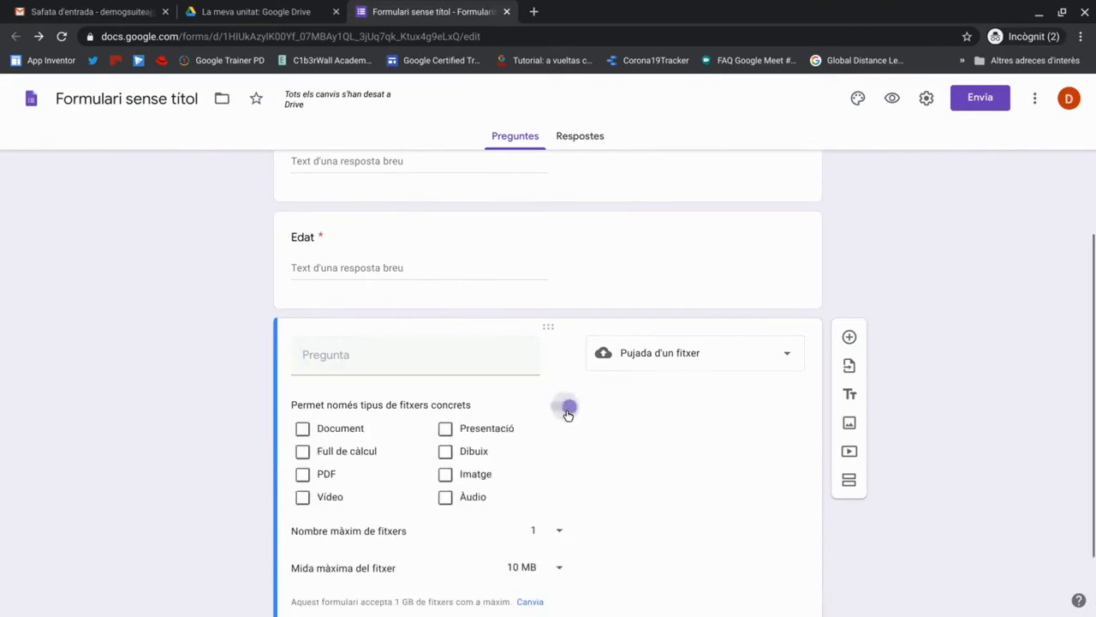
{"action": "left_click", "coordinate": [565, 409]}
{"action": "left_click", "coordinate": [566, 449]}
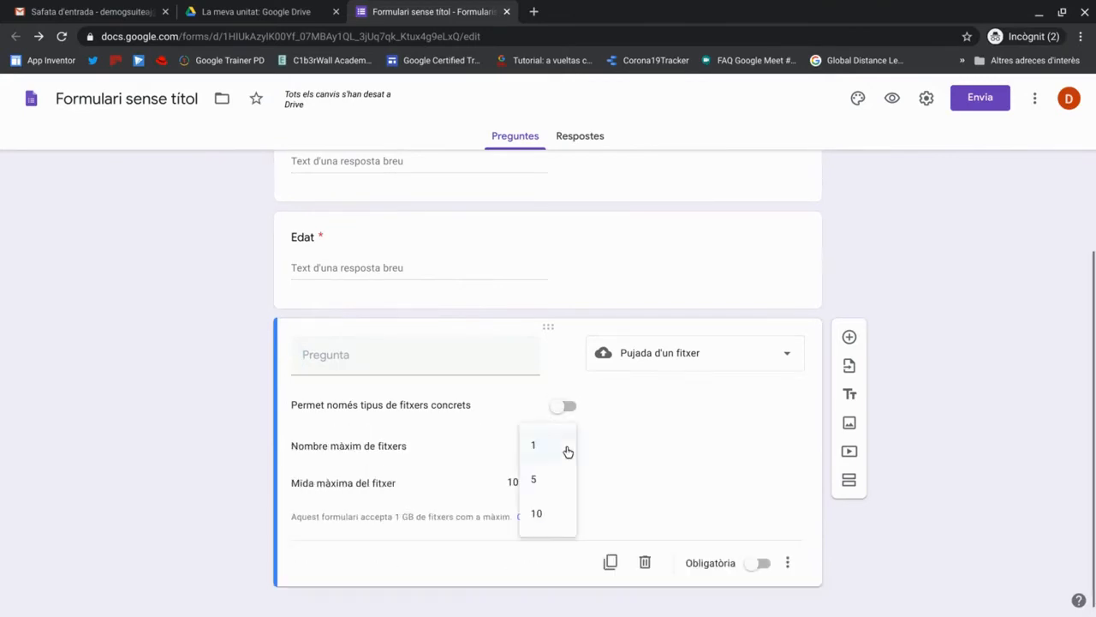
{"action": "left_click", "coordinate": [565, 449]}
{"action": "left_click", "coordinate": [560, 485]}
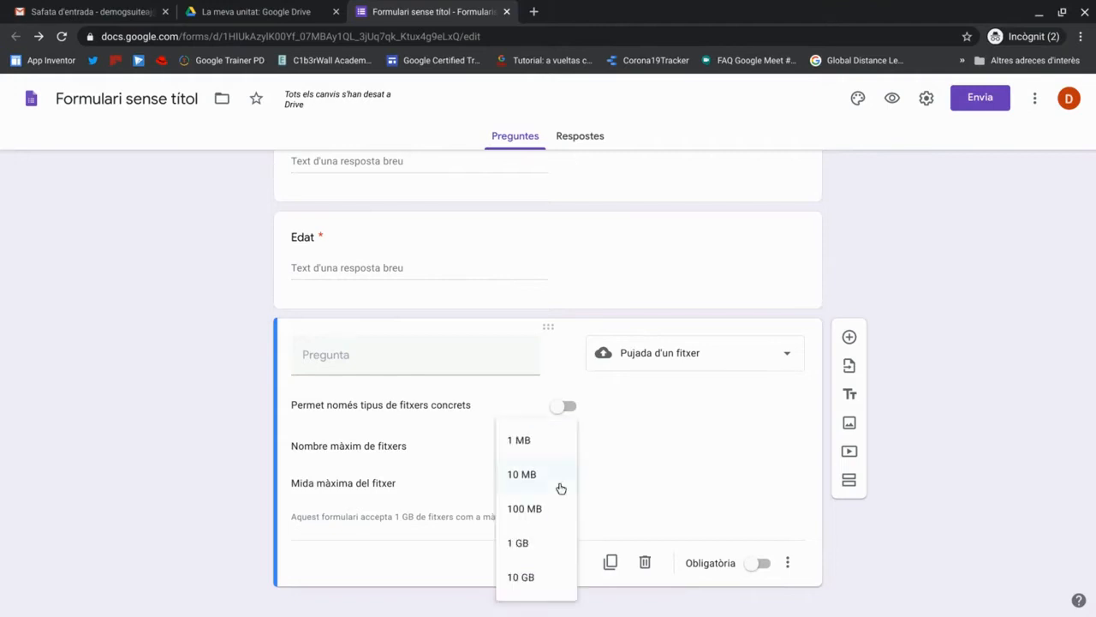
{"action": "left_click", "coordinate": [560, 488]}
Restrict the file upload question to the Document, PDF, Full de càlcul and Presentació file types.
{"action": "left_click", "coordinate": [566, 406]}
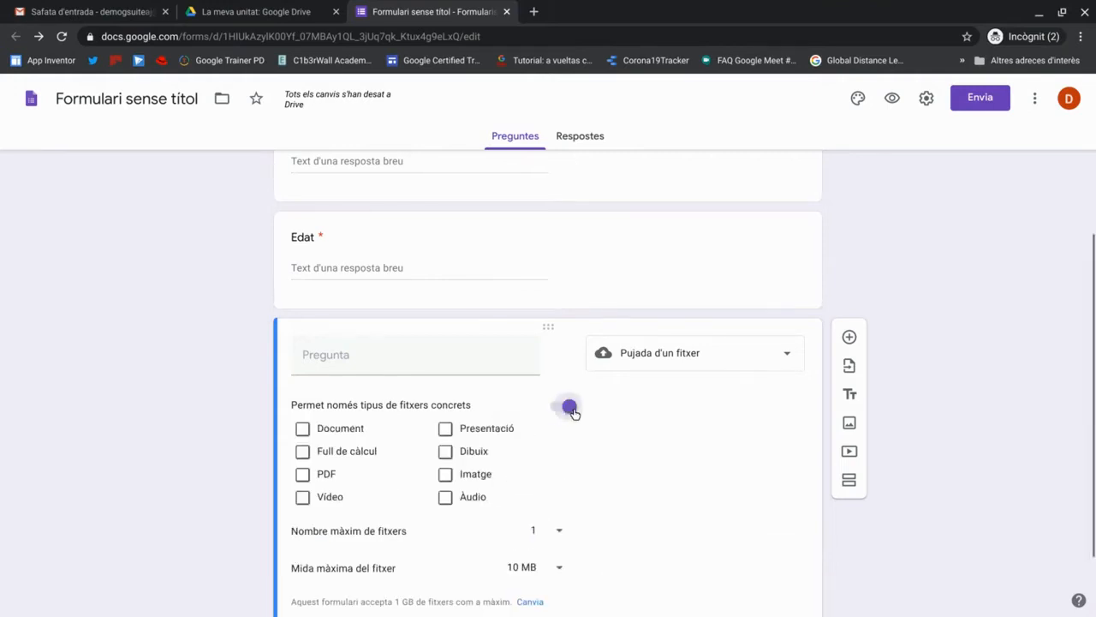
{"action": "left_click", "coordinate": [303, 430]}
{"action": "left_click", "coordinate": [303, 474]}
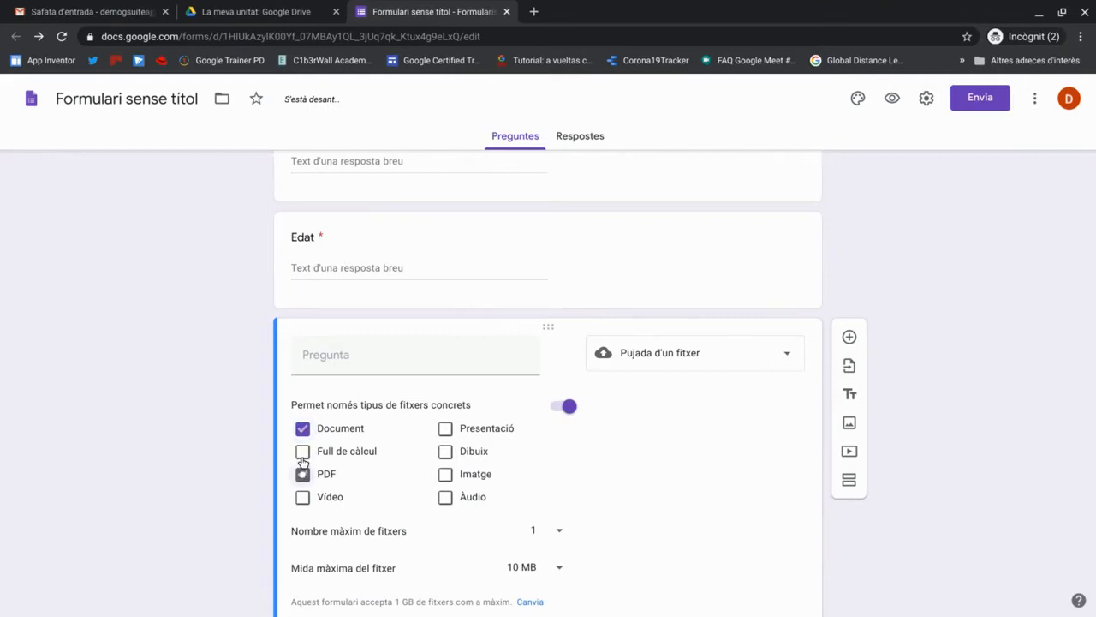
{"action": "left_click", "coordinate": [303, 451]}
{"action": "left_click", "coordinate": [445, 428]}
Add a question after the file upload question and title the file upload question "Puja el fitxer del projecte".
{"action": "scroll", "coordinate": [708, 487], "scroll_direction": "down", "scroll_amount": 1}
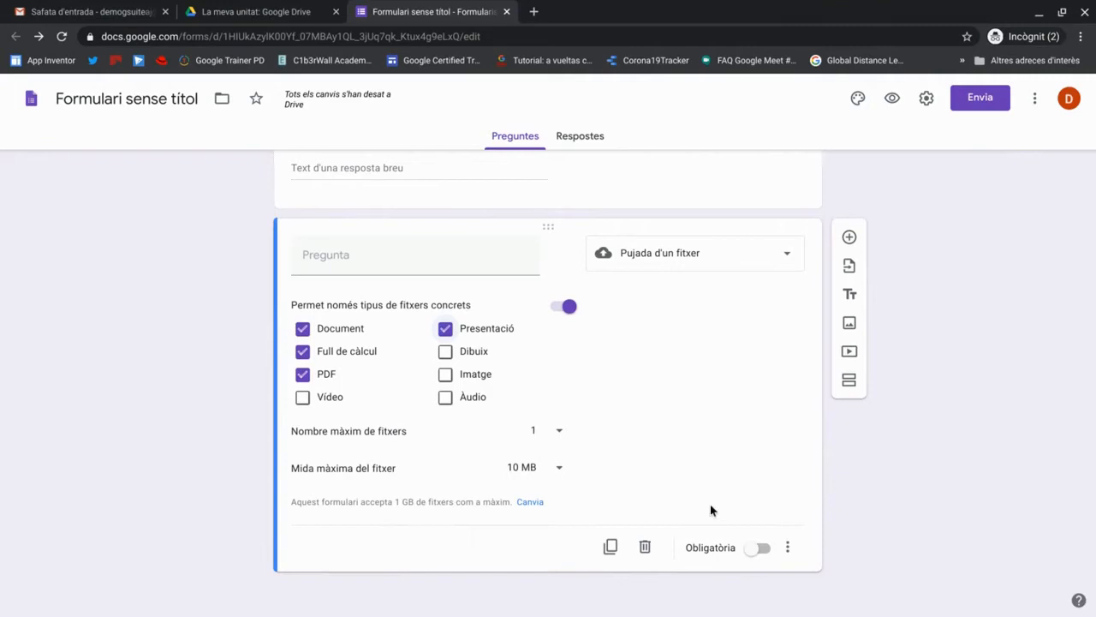
{"action": "left_click", "coordinate": [849, 237]}
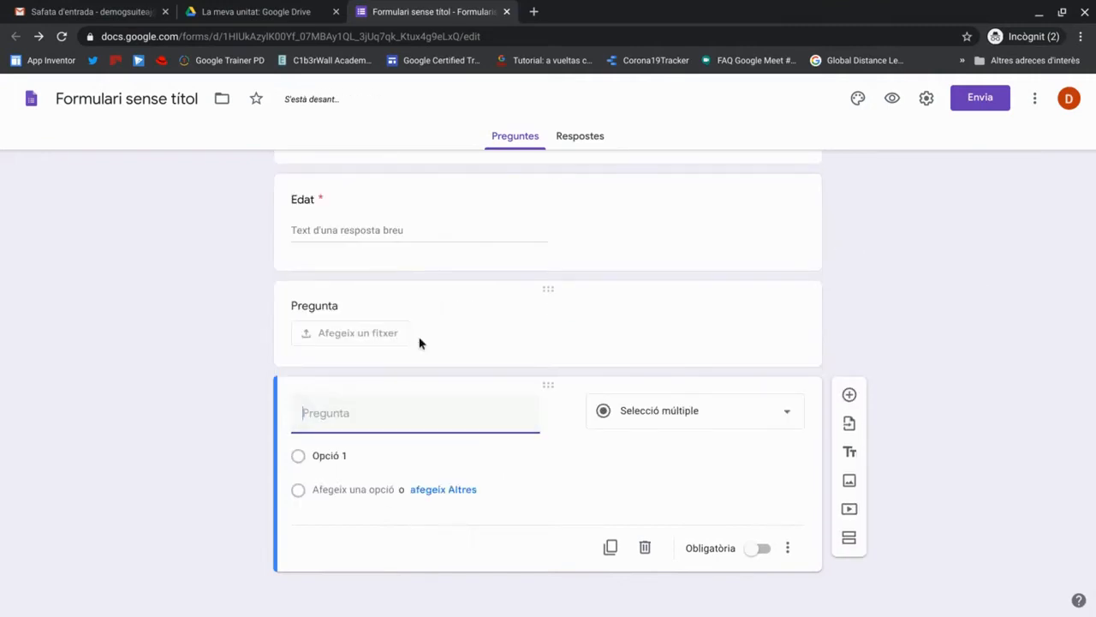
{"action": "left_click", "coordinate": [343, 311]}
{"action": "type", "text": "Puja el fitxer"}
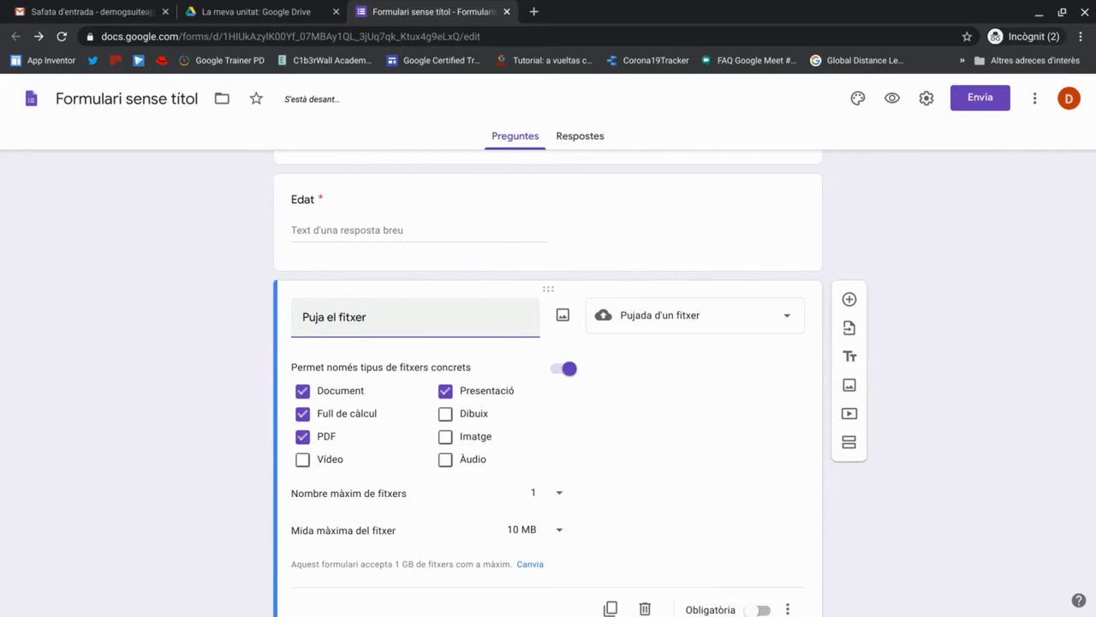
{"action": "type", "text": " del treball"}
{"action": "scroll", "coordinate": [727, 458], "scroll_direction": "down", "scroll_amount": 2}
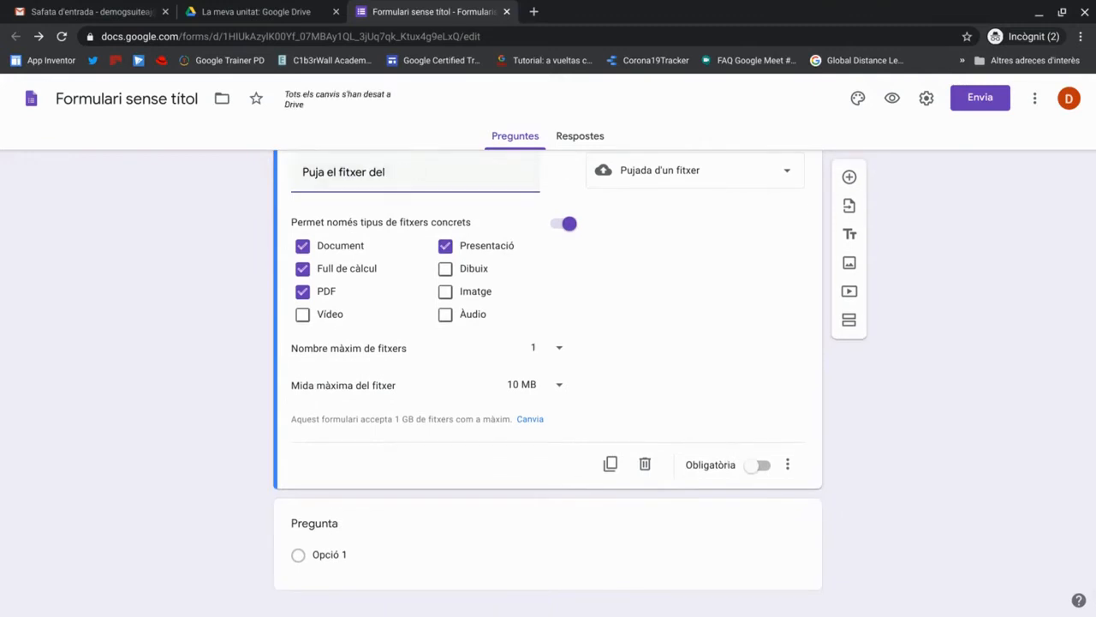
{"action": "type", "text": "projecte"}
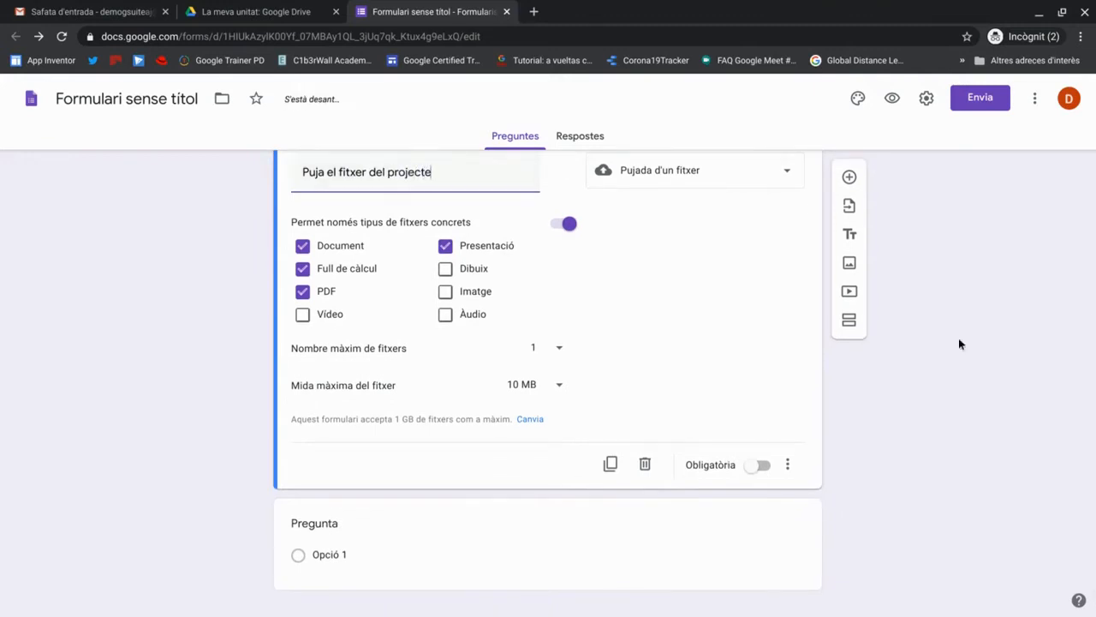
Title the last question "Direcció", set its type to Paràgraf and make it required.
{"action": "left_click", "coordinate": [796, 545]}
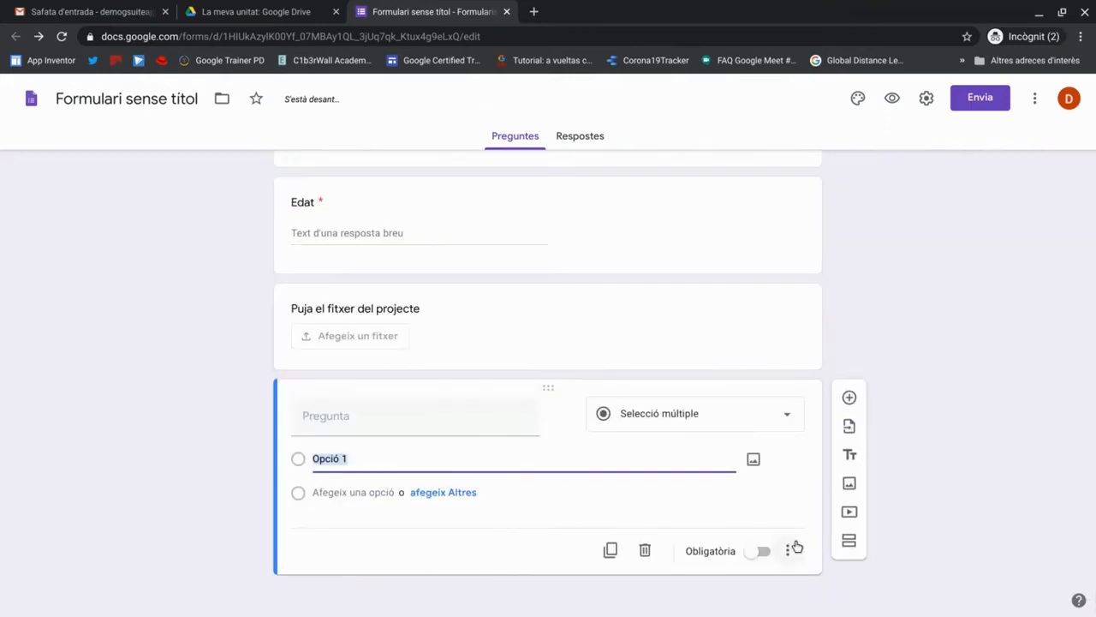
{"action": "left_click", "coordinate": [444, 418]}
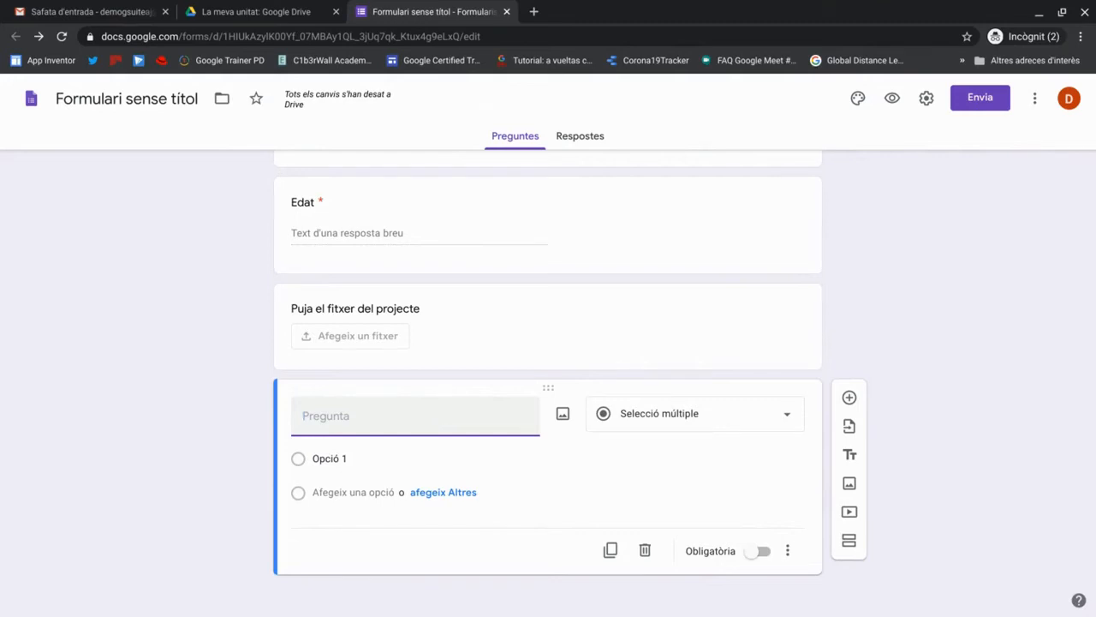
{"action": "type", "text": "Direcco"}
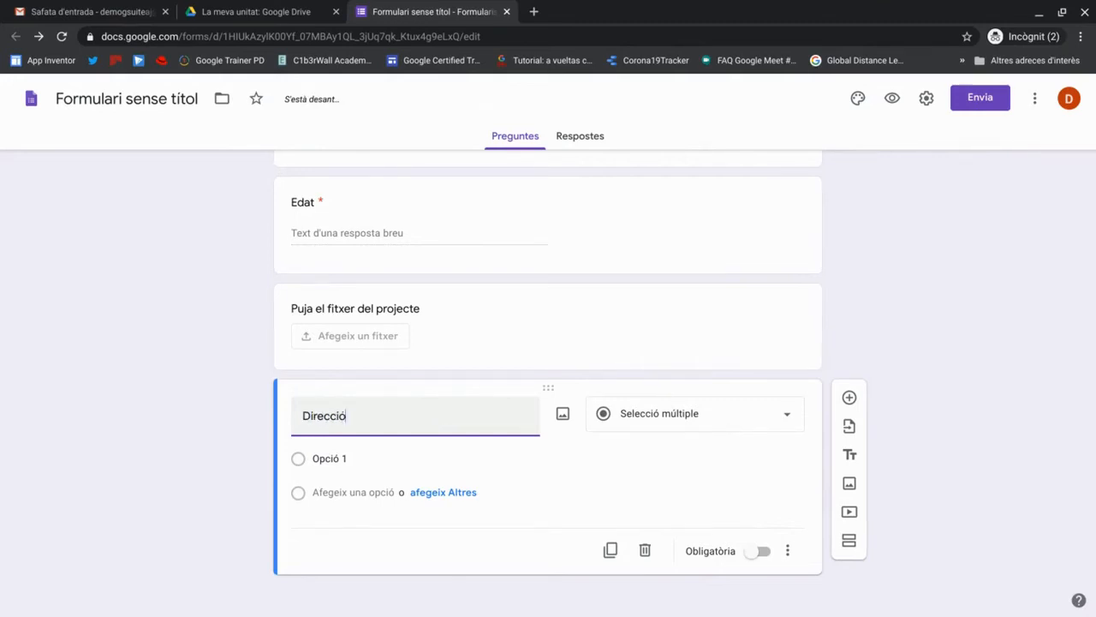
{"action": "left_click", "coordinate": [617, 445]}
{"action": "left_click", "coordinate": [668, 221]}
{"action": "left_click", "coordinate": [754, 552]}
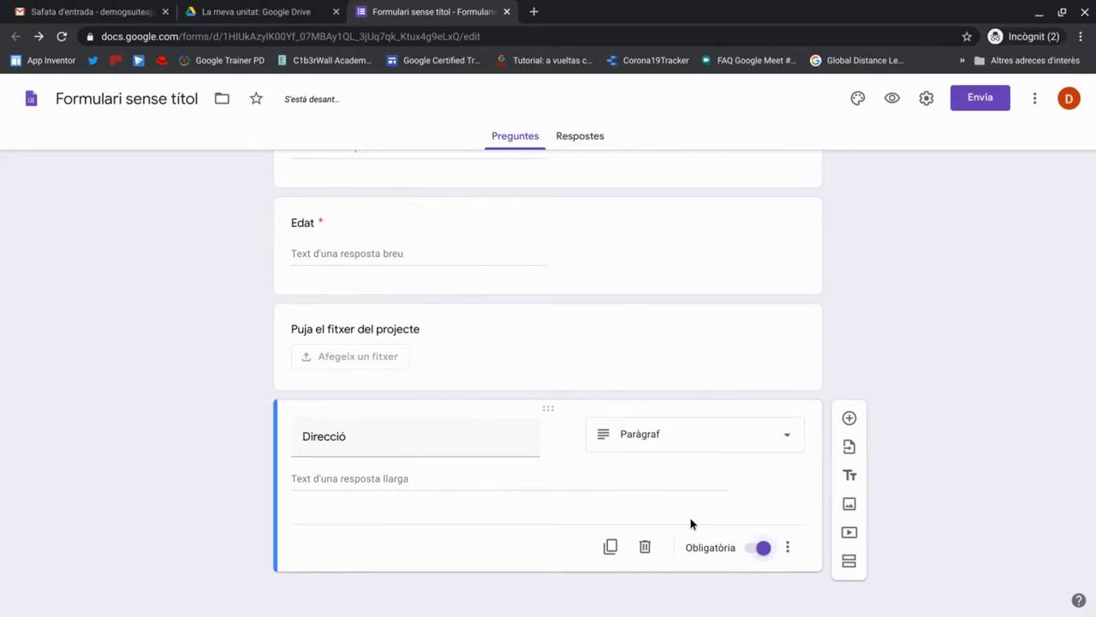
Add a blank question after Direcció, and add a title and description block placed between Edat and the file upload question.
{"action": "left_click", "coordinate": [849, 422]}
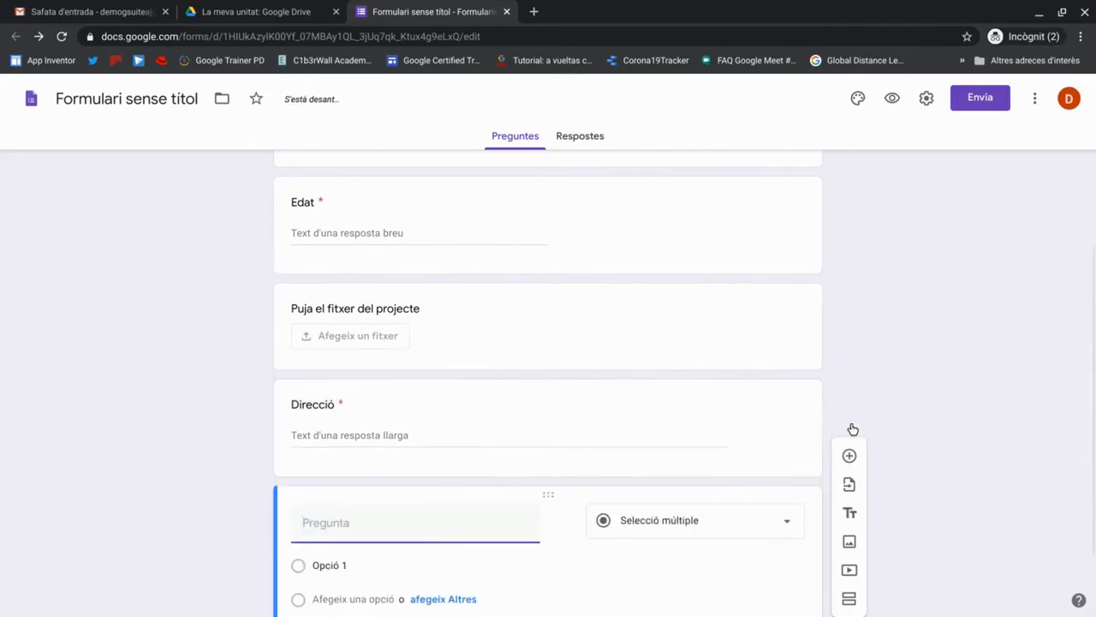
{"action": "left_click", "coordinate": [849, 514]}
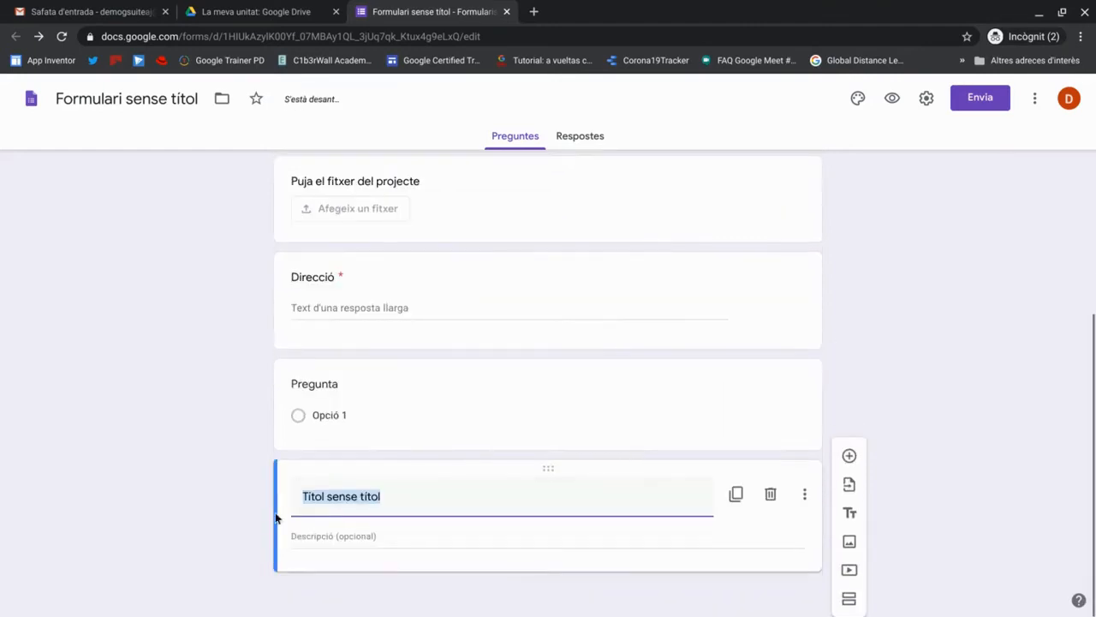
{"action": "left_click_drag", "start_coordinate": [548, 469], "coordinate": [553, 289]}
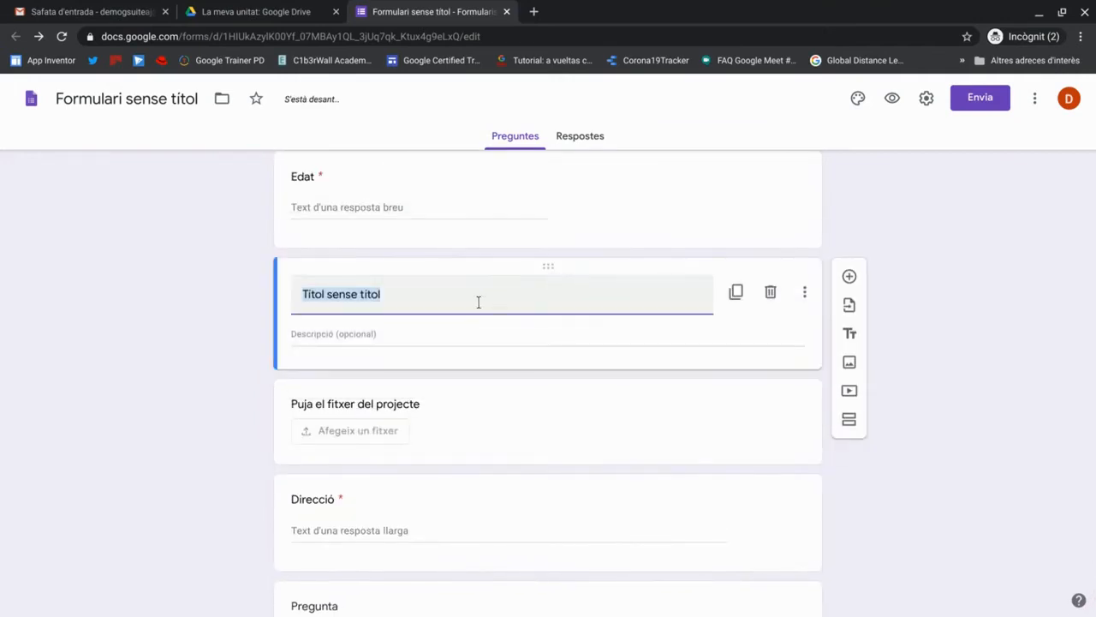
Set the title block's text to "Entrega del Projecte" and hide its description.
{"action": "type", "text": "En"}
{"action": "type", "text": "re"}
{"action": "key", "text": "BackSpace"}
{"action": "key", "text": "BackSpace"}
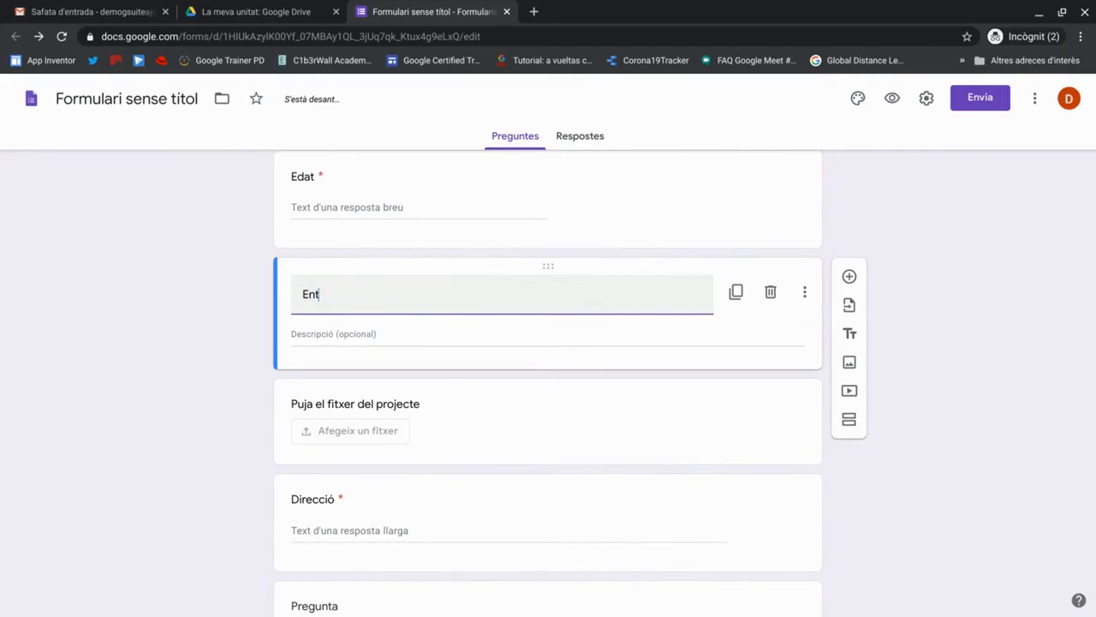
{"action": "type", "text": "trega del projecte"}
{"action": "left_click", "coordinate": [806, 298]}
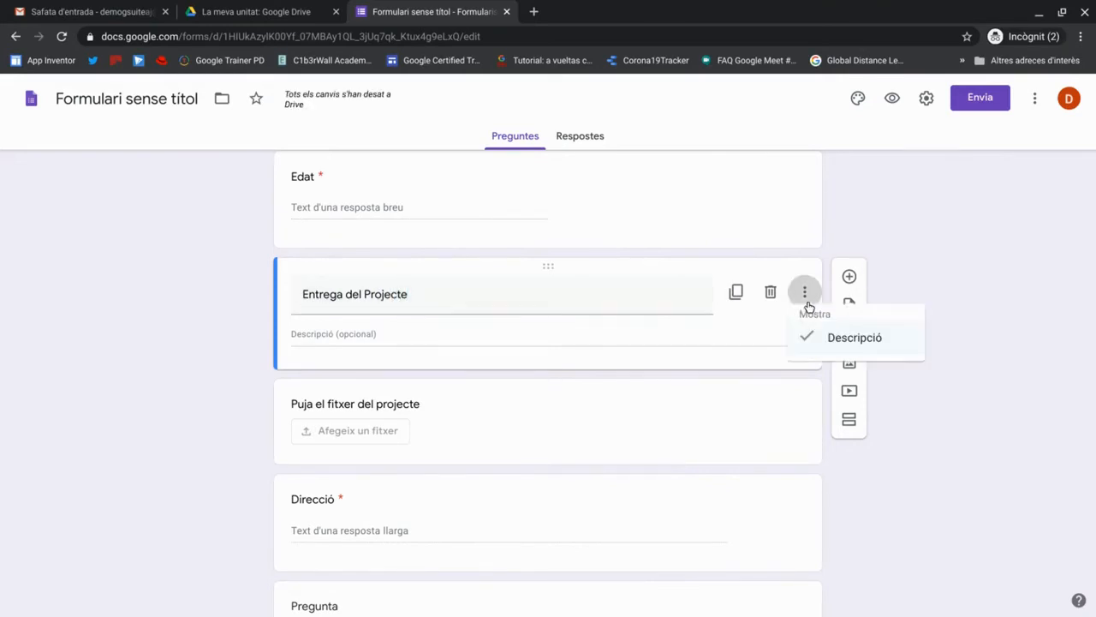
{"action": "left_click", "coordinate": [825, 354]}
Move the Direcció question directly below Edat and delete the blank multiple-choice question at the end of the form.
{"action": "scroll", "coordinate": [282, 363], "scroll_direction": "down", "scroll_amount": 2}
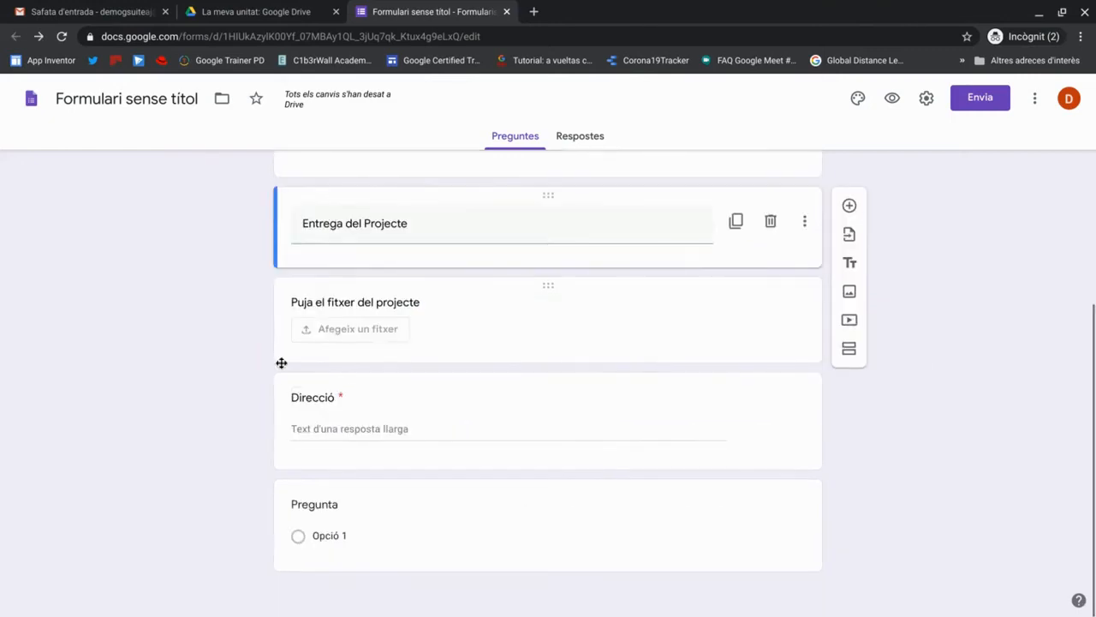
{"action": "left_click_drag", "start_coordinate": [556, 388], "coordinate": [543, 517]}
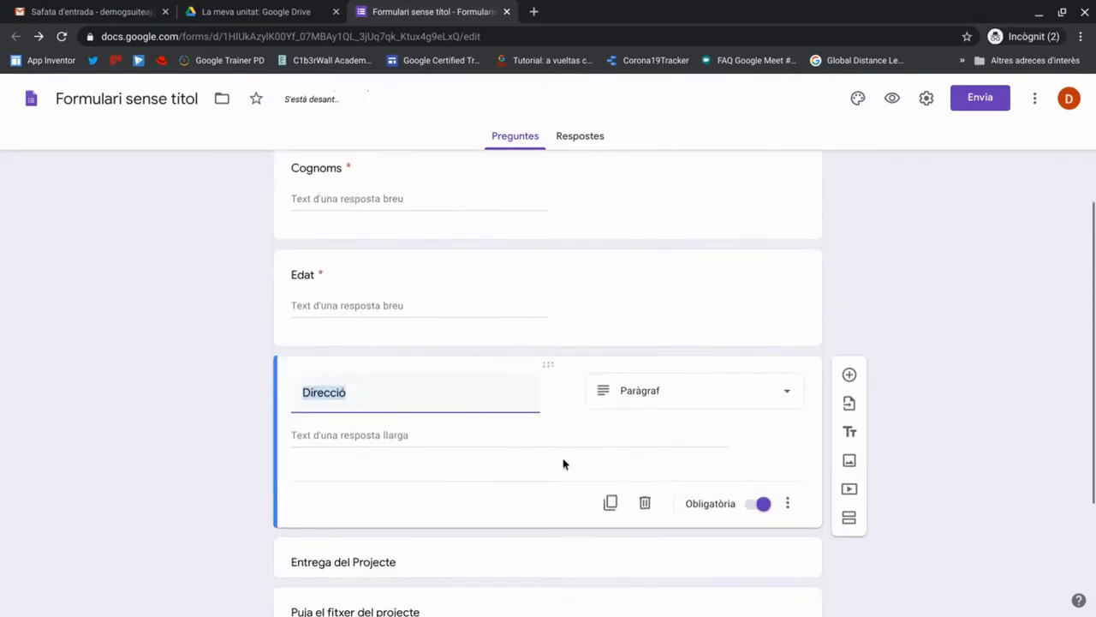
{"action": "scroll", "coordinate": [600, 465], "scroll_direction": "down", "scroll_amount": 2}
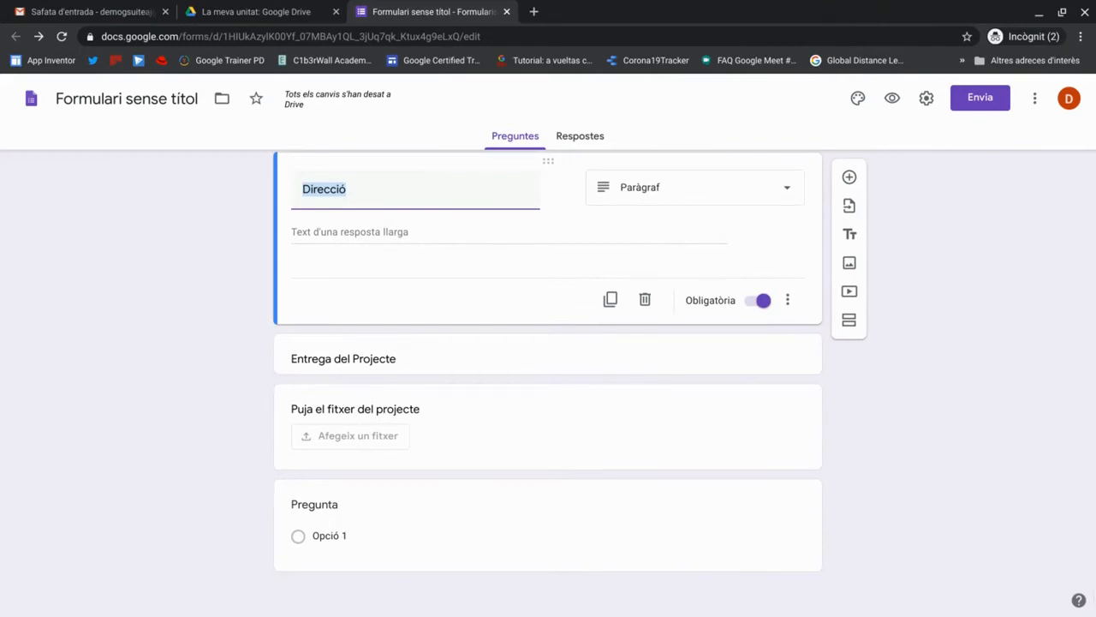
{"action": "left_click", "coordinate": [645, 298]}
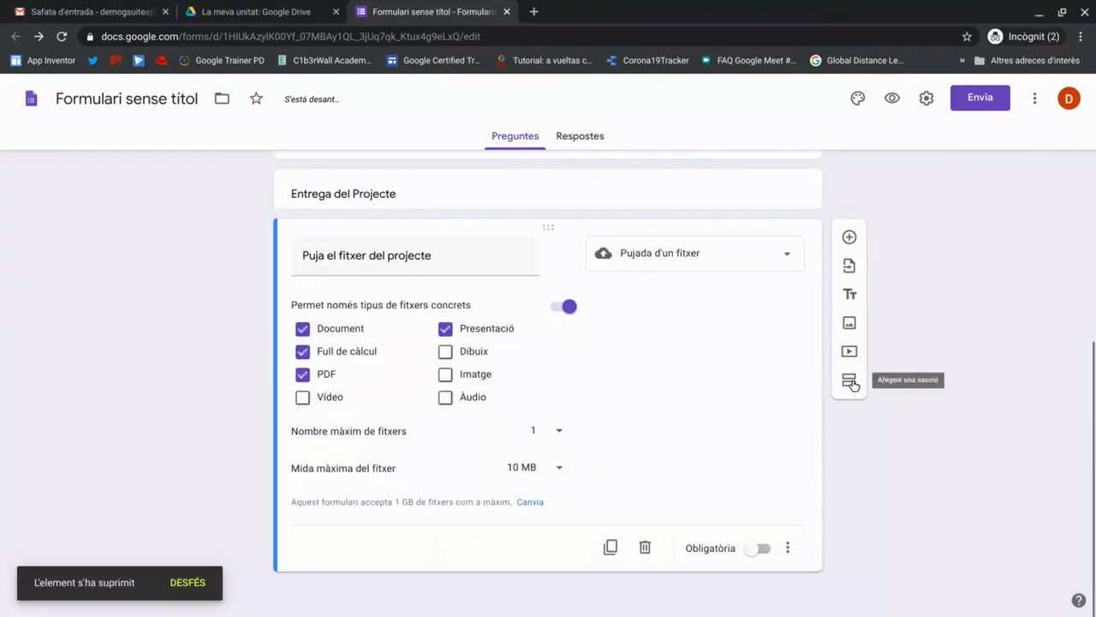
Add a section after the file upload question, title it "Segona Part", and review where respondents can go after section 1.
{"action": "left_click", "coordinate": [849, 382]}
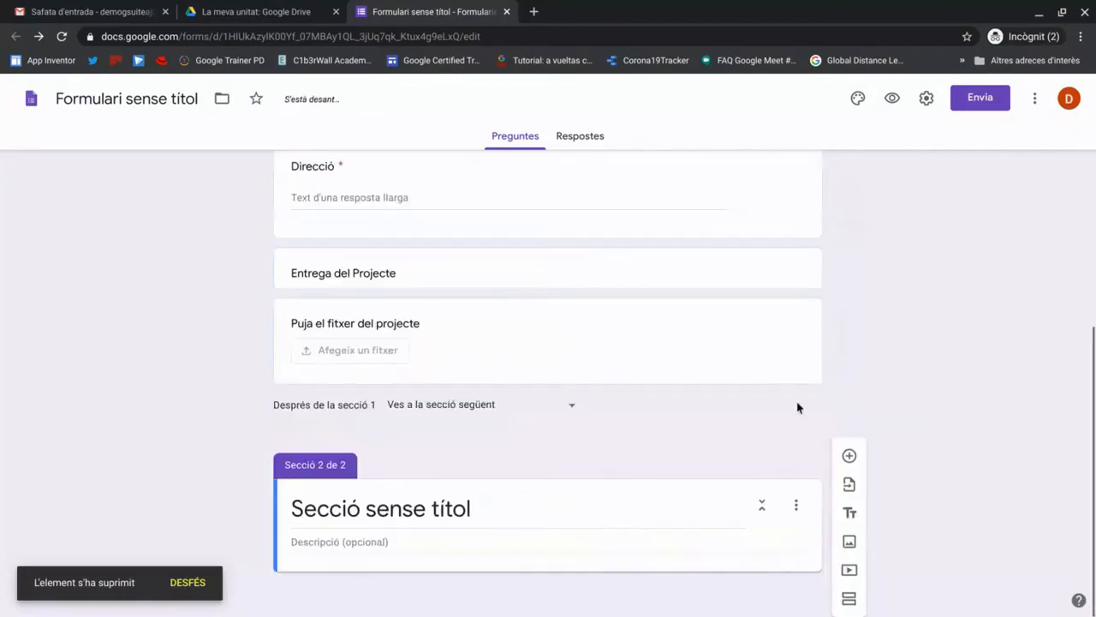
{"action": "left_click", "coordinate": [466, 509]}
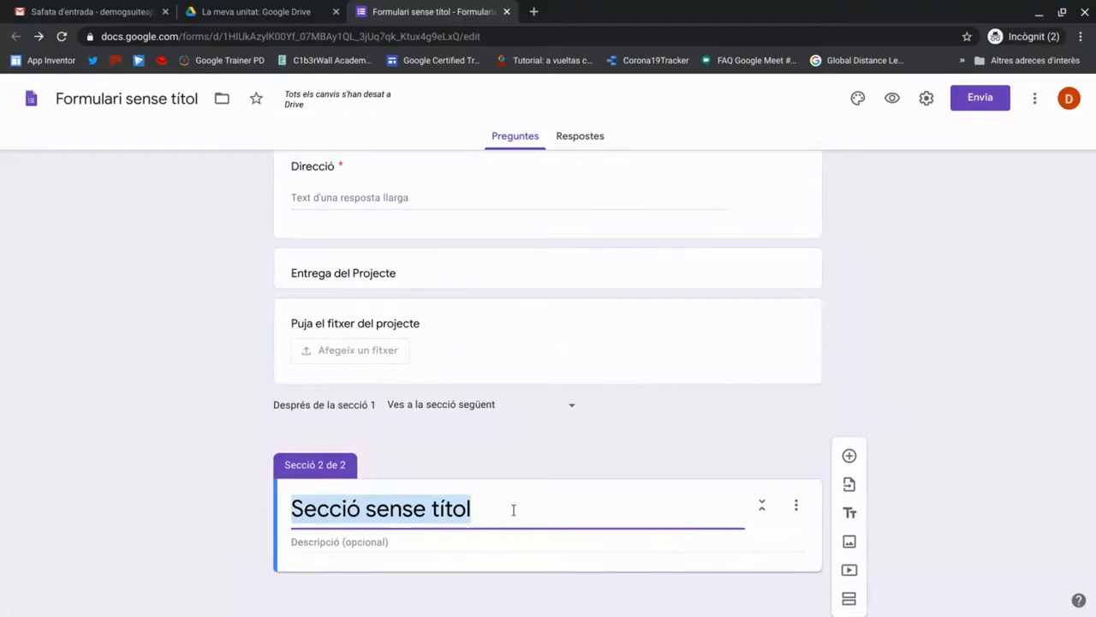
{"action": "type", "text": "Segona Part"}
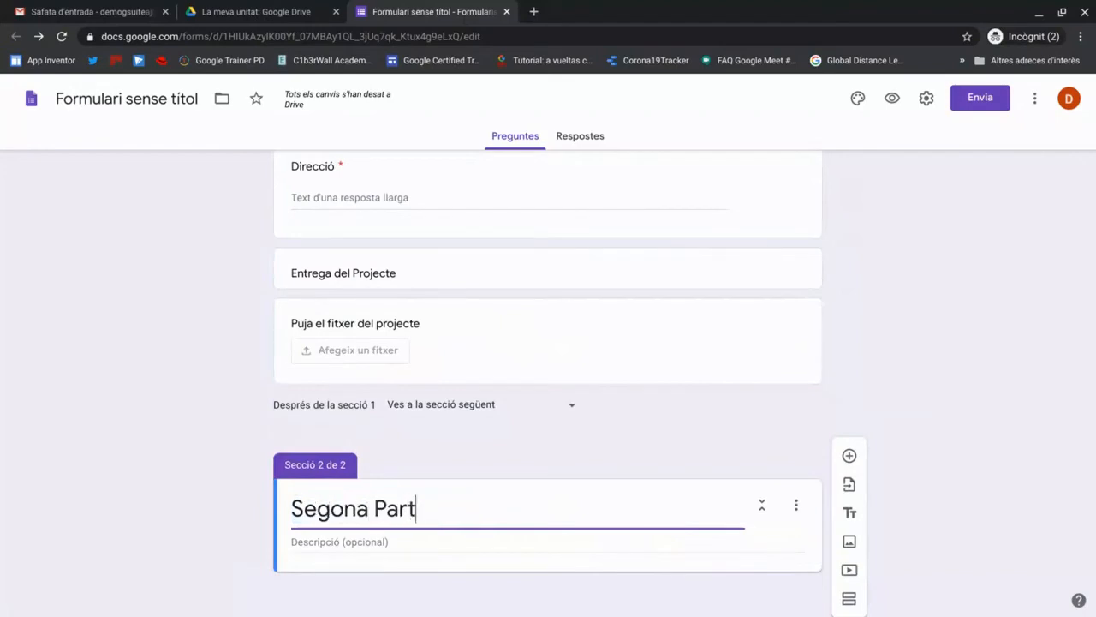
{"action": "left_click", "coordinate": [438, 410]}
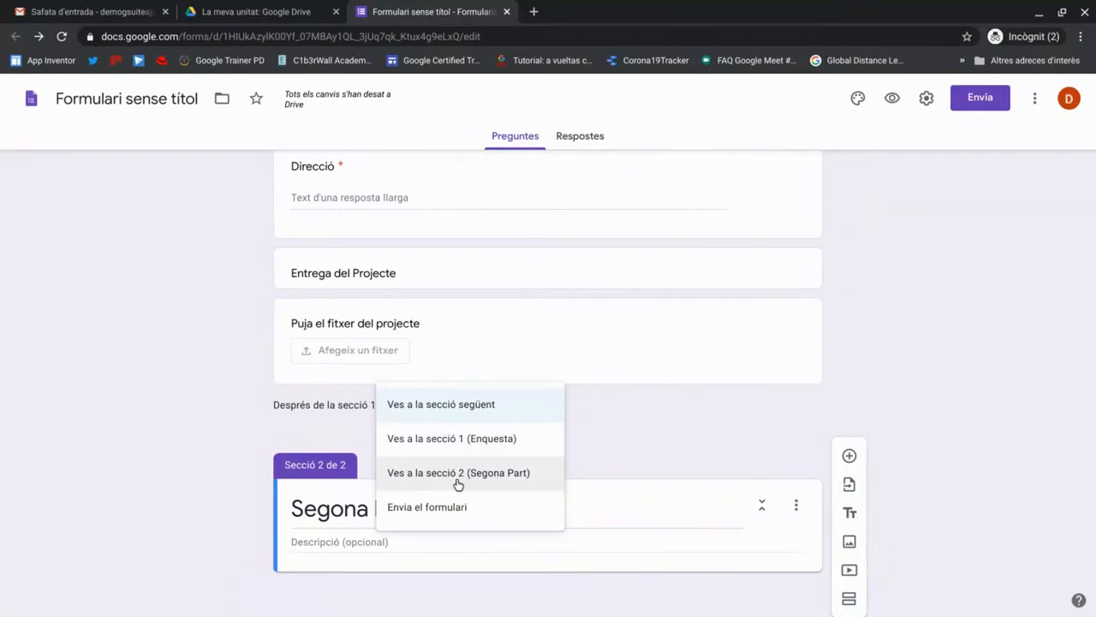
{"action": "left_click", "coordinate": [323, 432]}
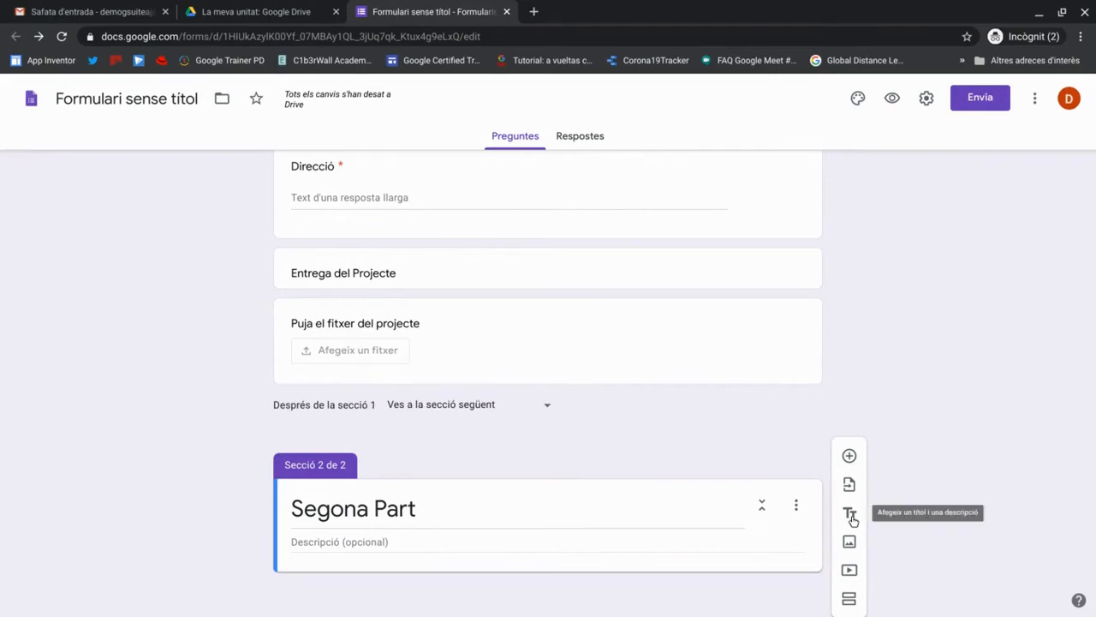
Add a question titled "Lloc de Treball" to the Segona Part section.
{"action": "left_click", "coordinate": [849, 453]}
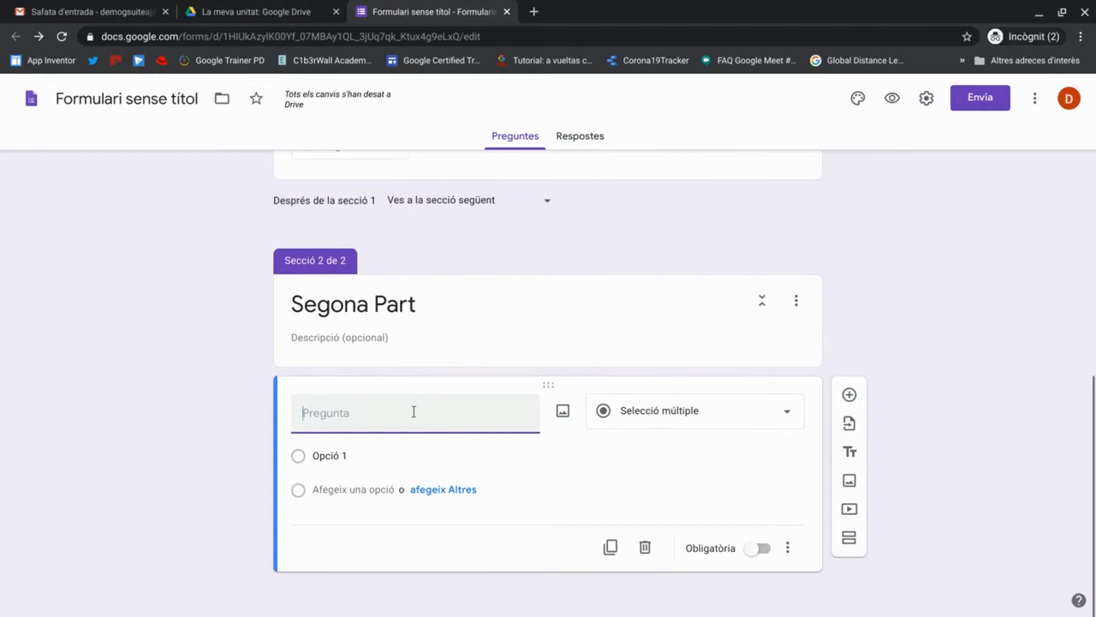
{"action": "type", "text": "Esco"}
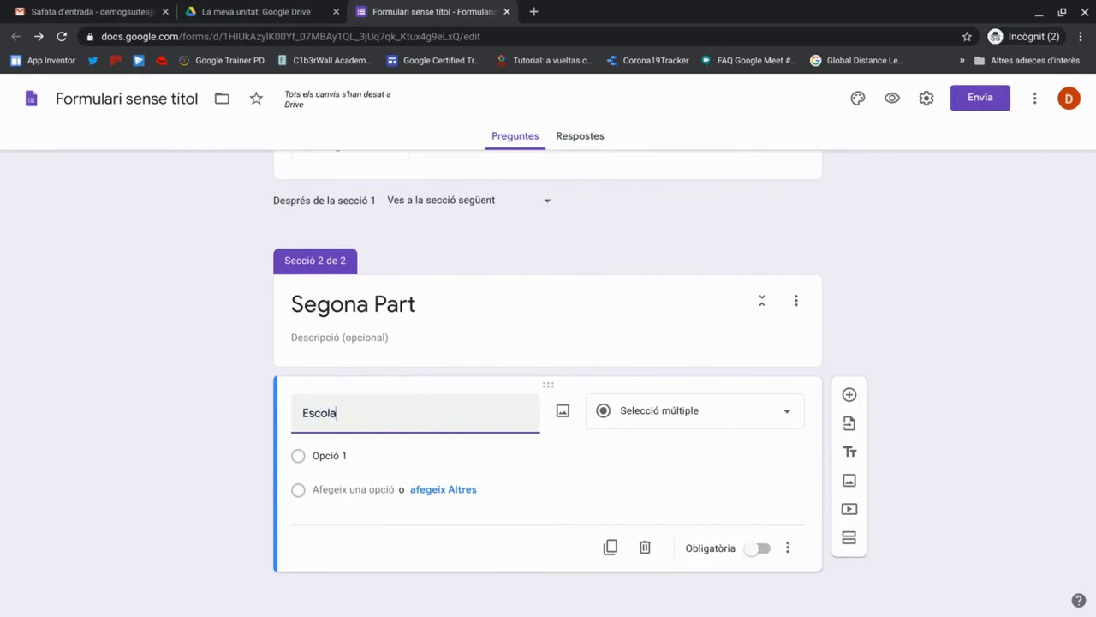
{"action": "type", "text": "la"}
{"action": "key", "text": "BackSpace"}
{"action": "key", "text": "BackSpace"}
{"action": "key", "text": "BackSpace"}
{"action": "key", "text": "BackSpace"}
{"action": "key", "text": "BackSpace"}
{"action": "key", "text": "BackSpace"}
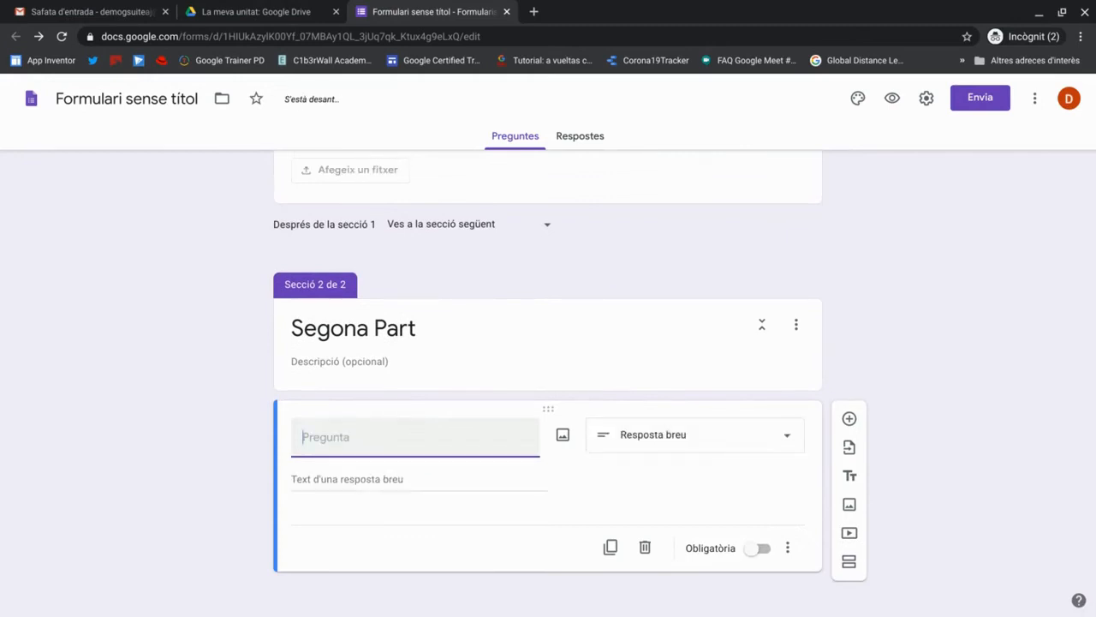
{"action": "type", "text": "Llo"}
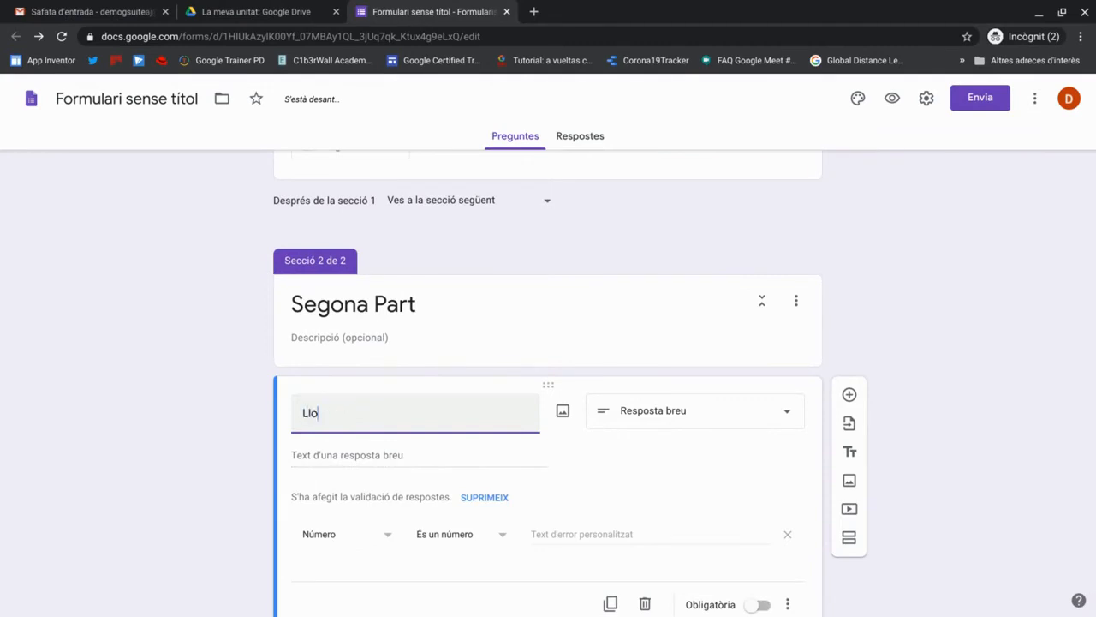
{"action": "type", "text": "c de reb"}
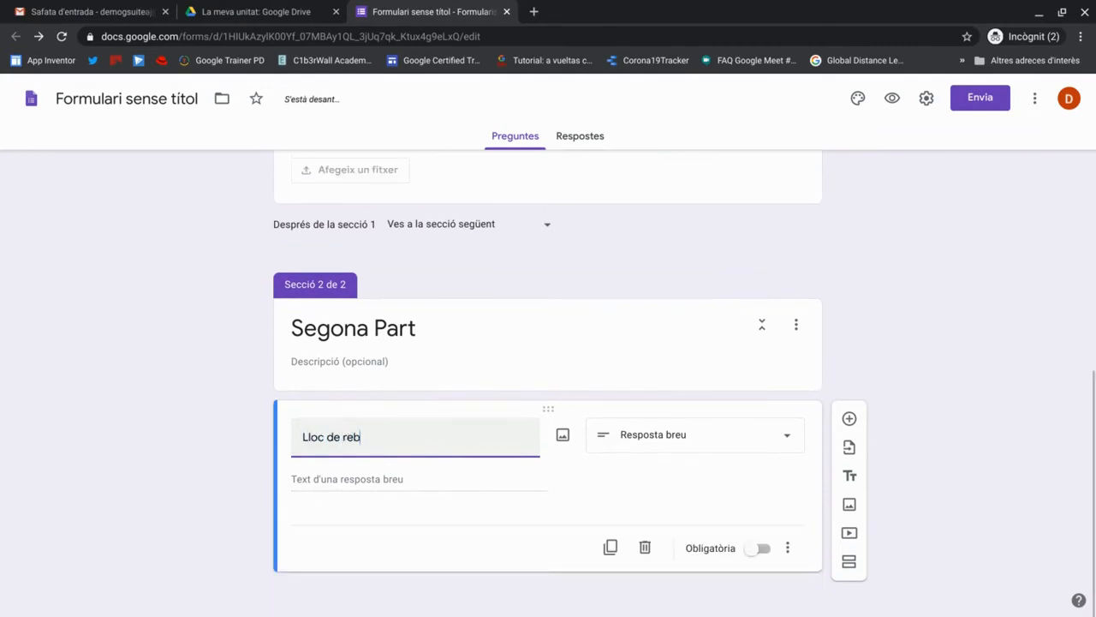
{"action": "key", "text": "BackSpace"}
{"action": "type", "text": "T"}
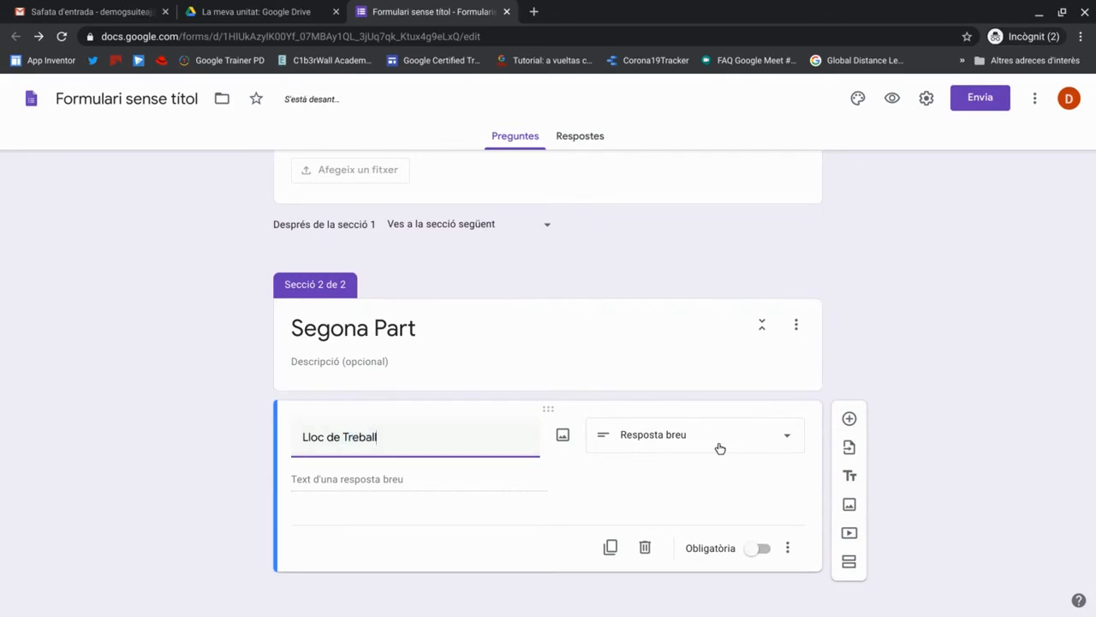
Review the available image sources and add the yellow van photo from Google Photos to the Lloc de Treball question.
{"action": "left_click", "coordinate": [563, 436]}
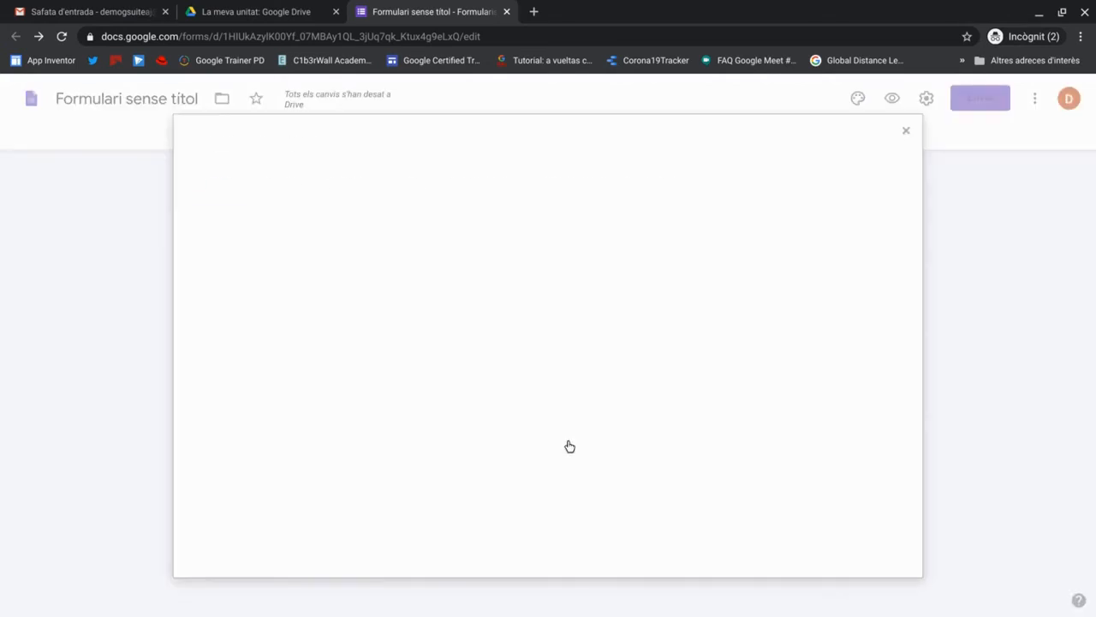
{"action": "left_click", "coordinate": [277, 186]}
{"action": "left_click", "coordinate": [335, 185]}
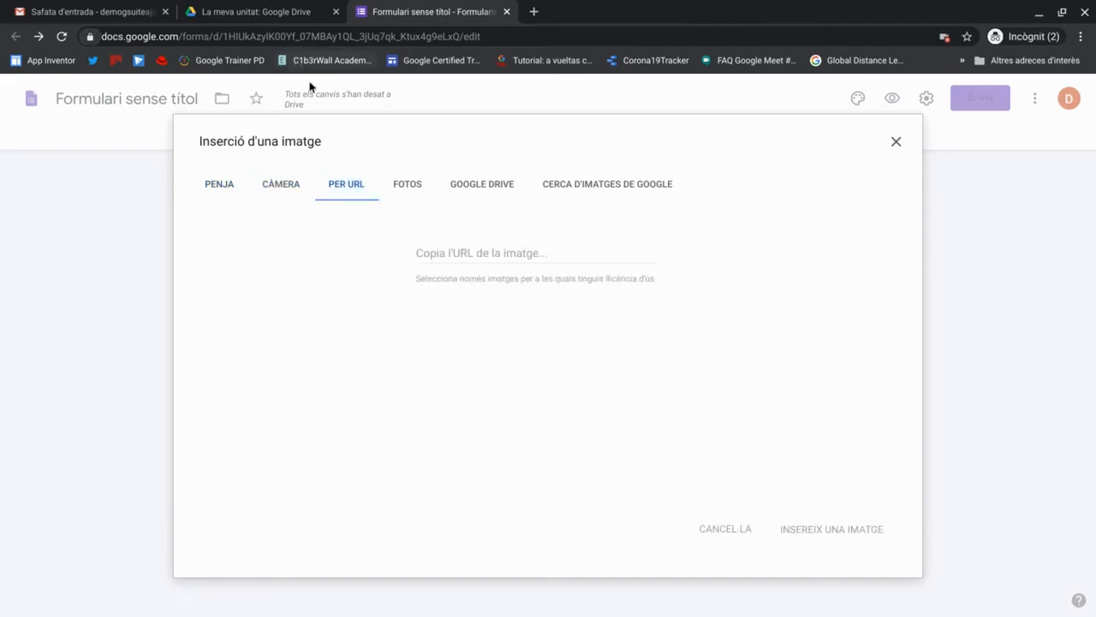
{"action": "left_click", "coordinate": [403, 186]}
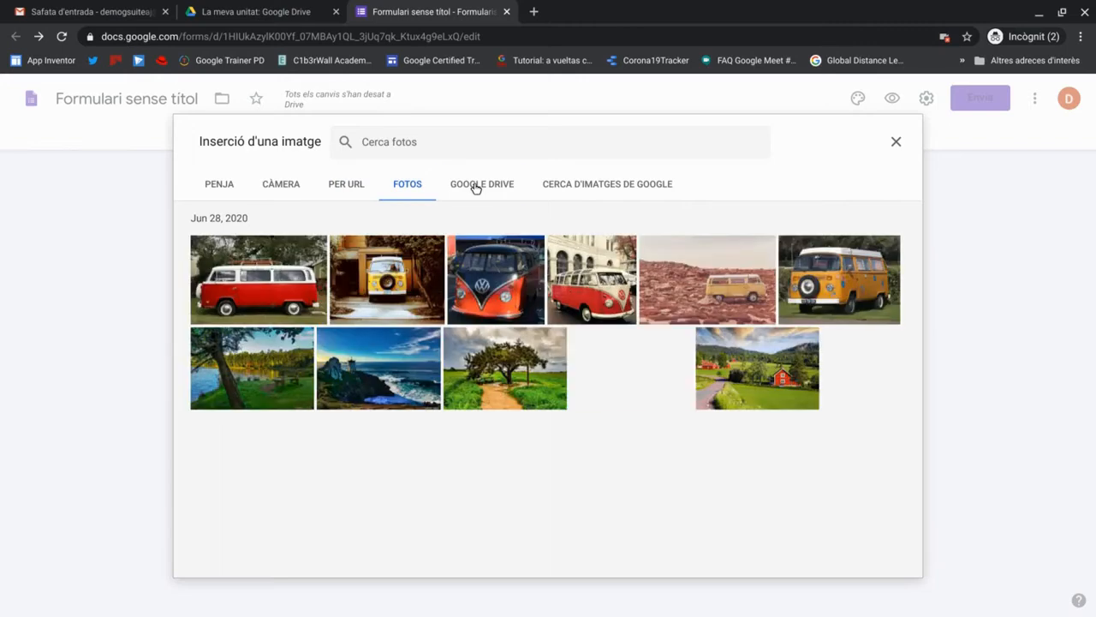
{"action": "left_click", "coordinate": [479, 186]}
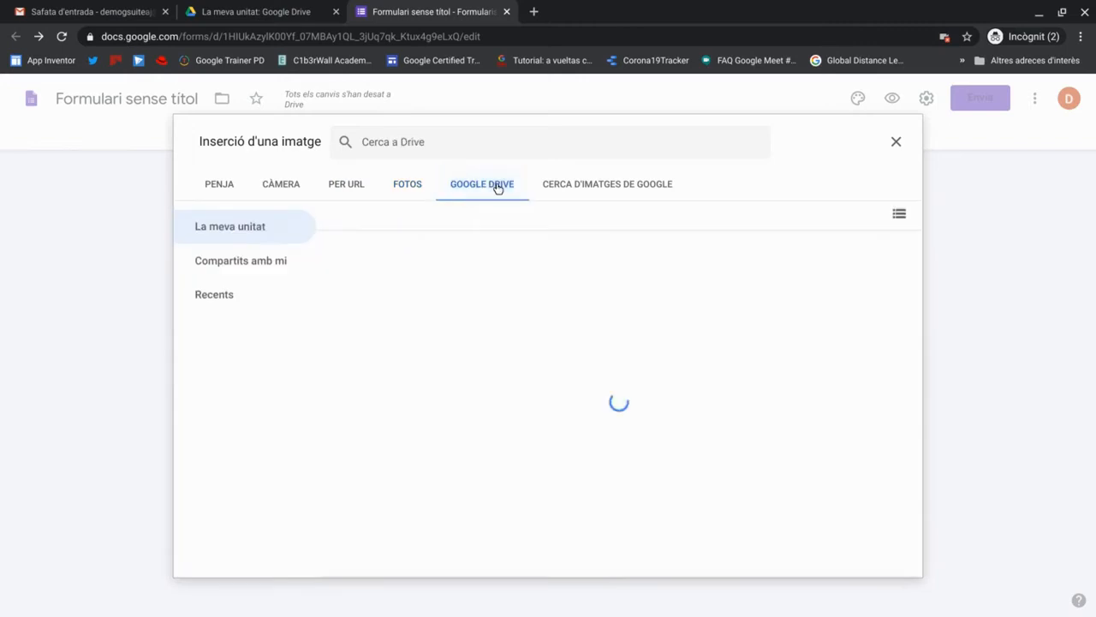
{"action": "left_click", "coordinate": [556, 186]}
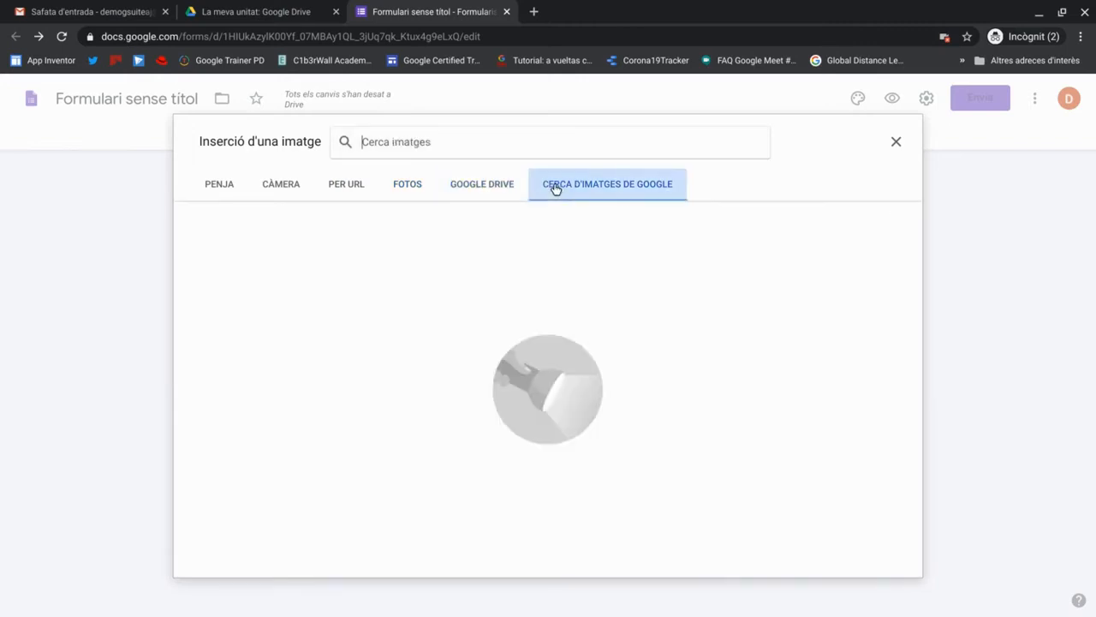
{"action": "left_click", "coordinate": [419, 188]}
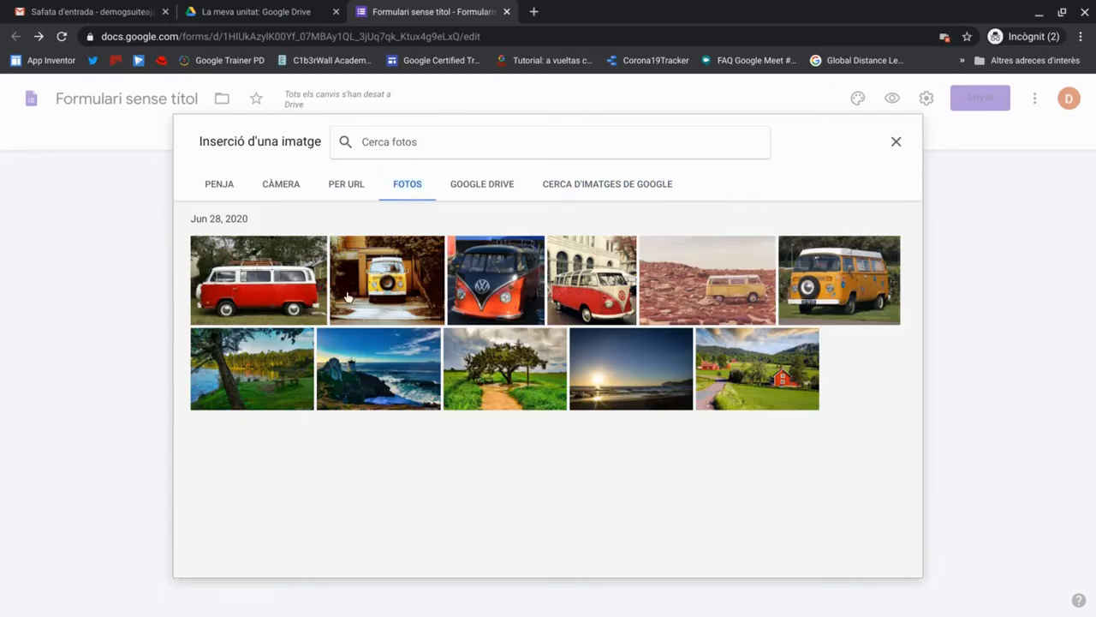
{"action": "left_click", "coordinate": [381, 310]}
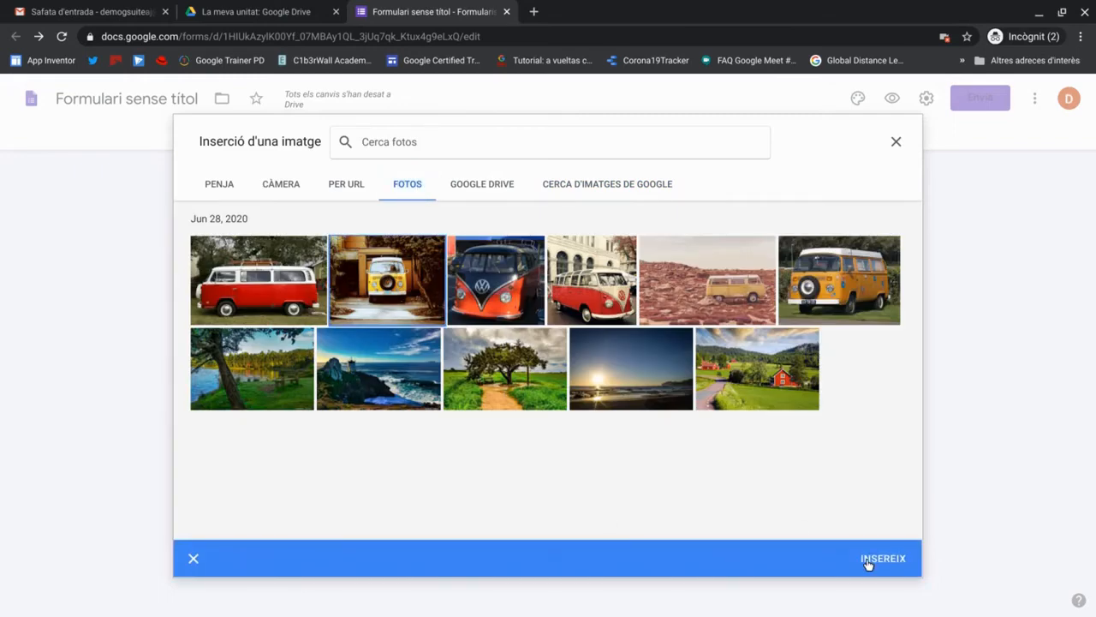
{"action": "left_click", "coordinate": [867, 561]}
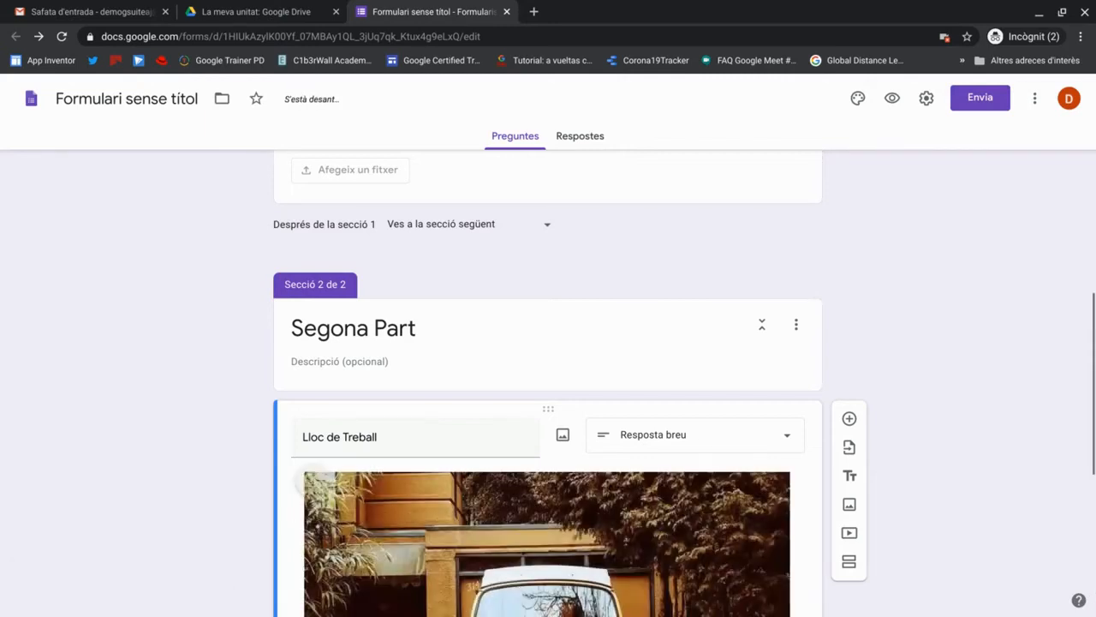
Insert the Google Photos picture of the tree with a path as a separate image block below the Lloc de Treball question.
{"action": "scroll", "coordinate": [566, 480], "scroll_direction": "down", "scroll_amount": 4}
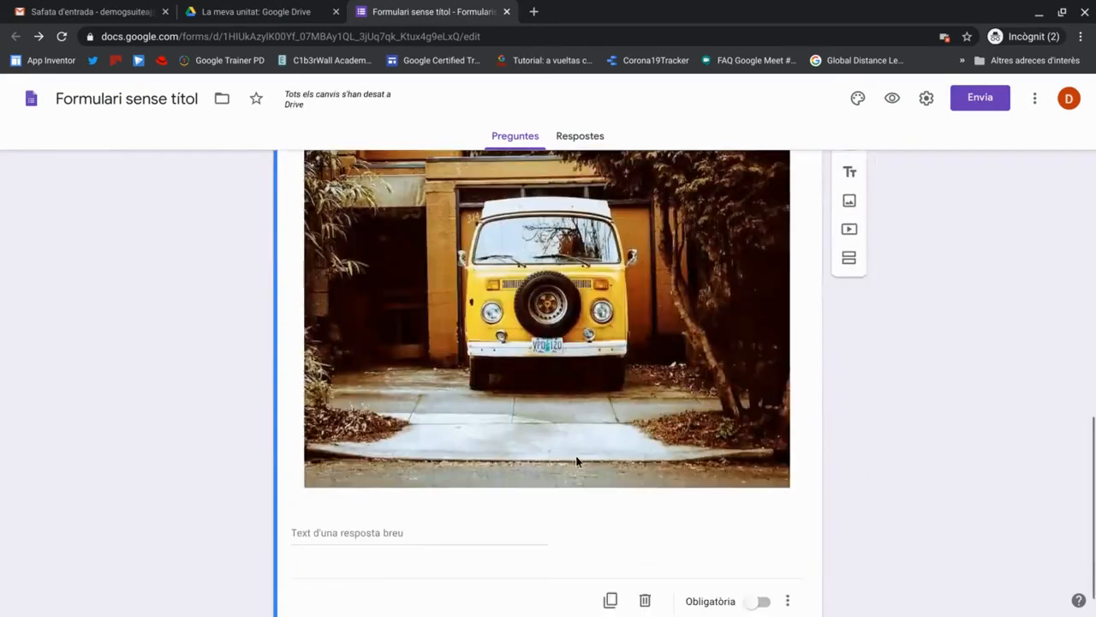
{"action": "scroll", "coordinate": [391, 523], "scroll_direction": "up", "scroll_amount": 1}
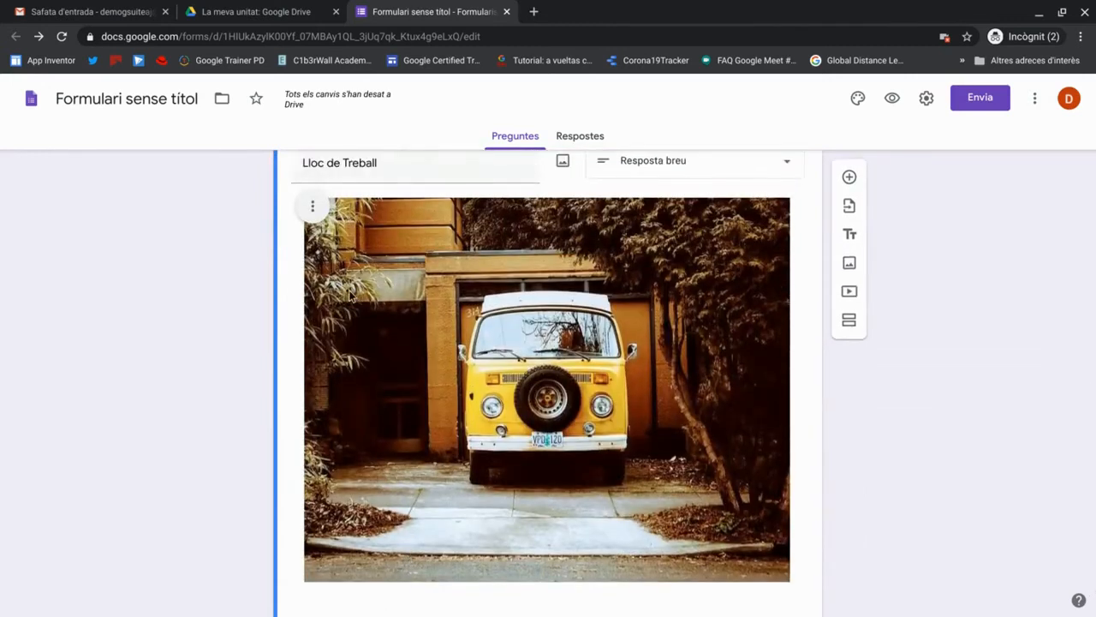
{"action": "scroll", "coordinate": [363, 317], "scroll_direction": "down", "scroll_amount": 2}
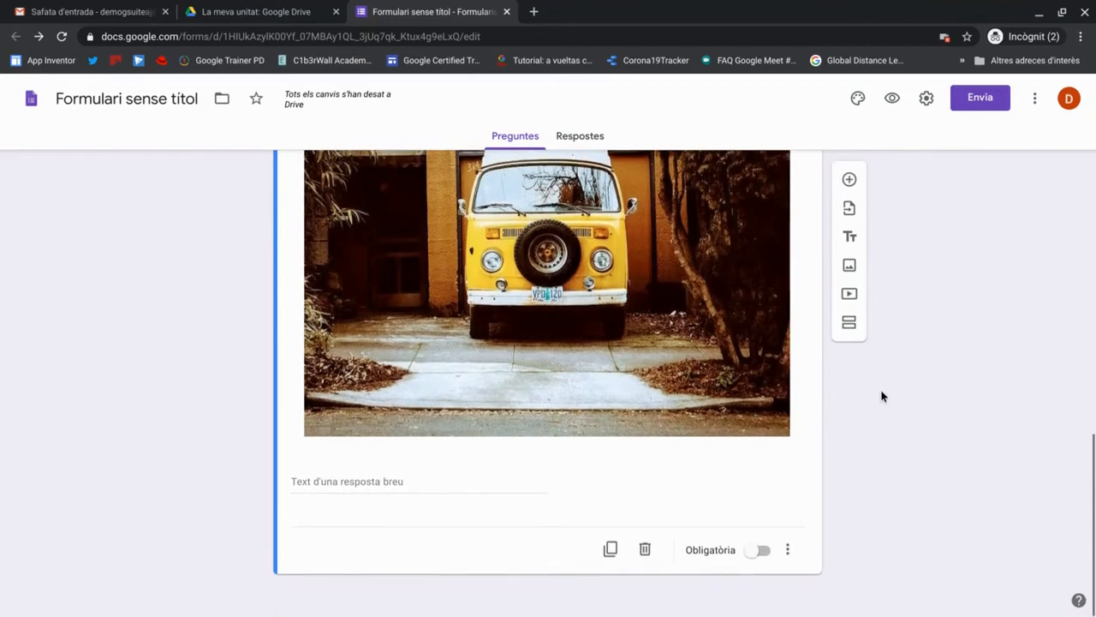
{"action": "scroll", "coordinate": [883, 394], "scroll_direction": "up", "scroll_amount": 2}
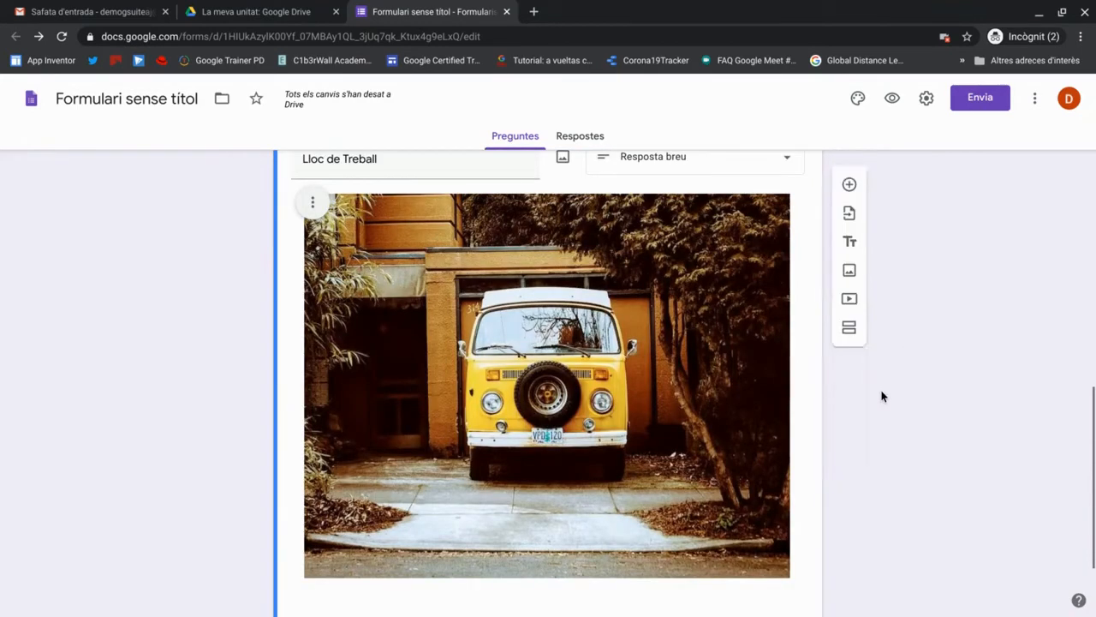
{"action": "left_click", "coordinate": [850, 265]}
{"action": "left_click", "coordinate": [471, 187]}
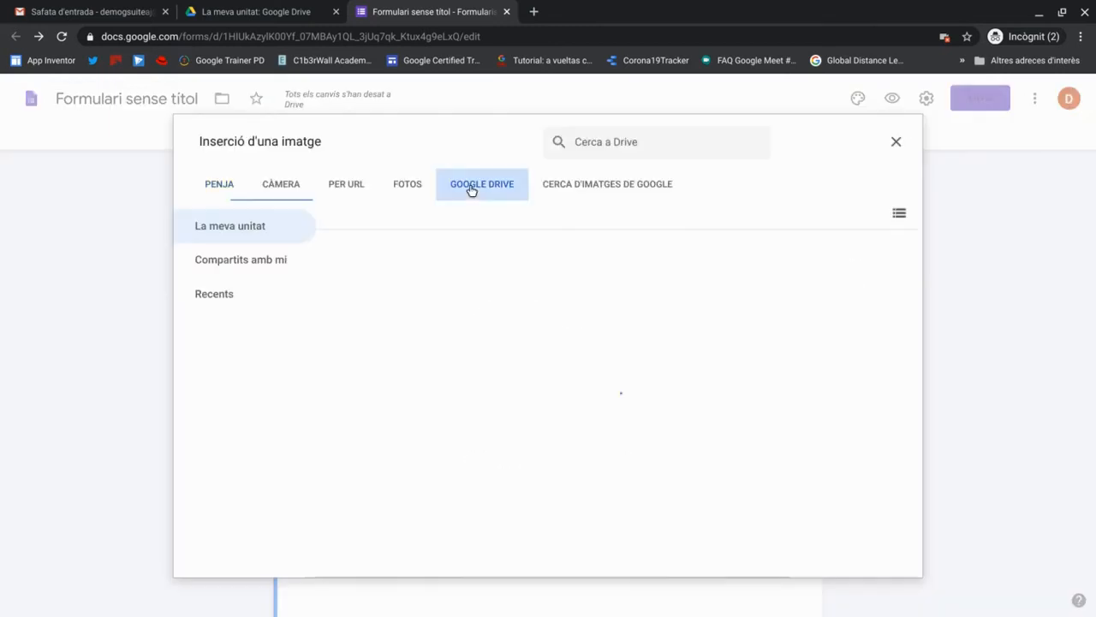
{"action": "left_click", "coordinate": [418, 191]}
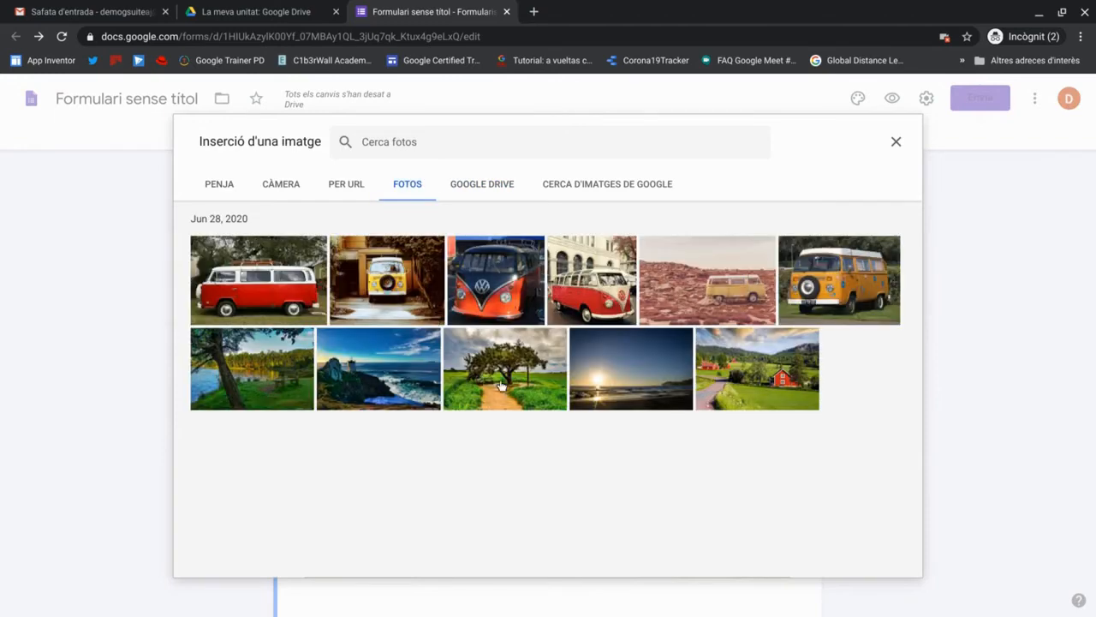
{"action": "left_click", "coordinate": [501, 386]}
{"action": "left_click", "coordinate": [882, 558]}
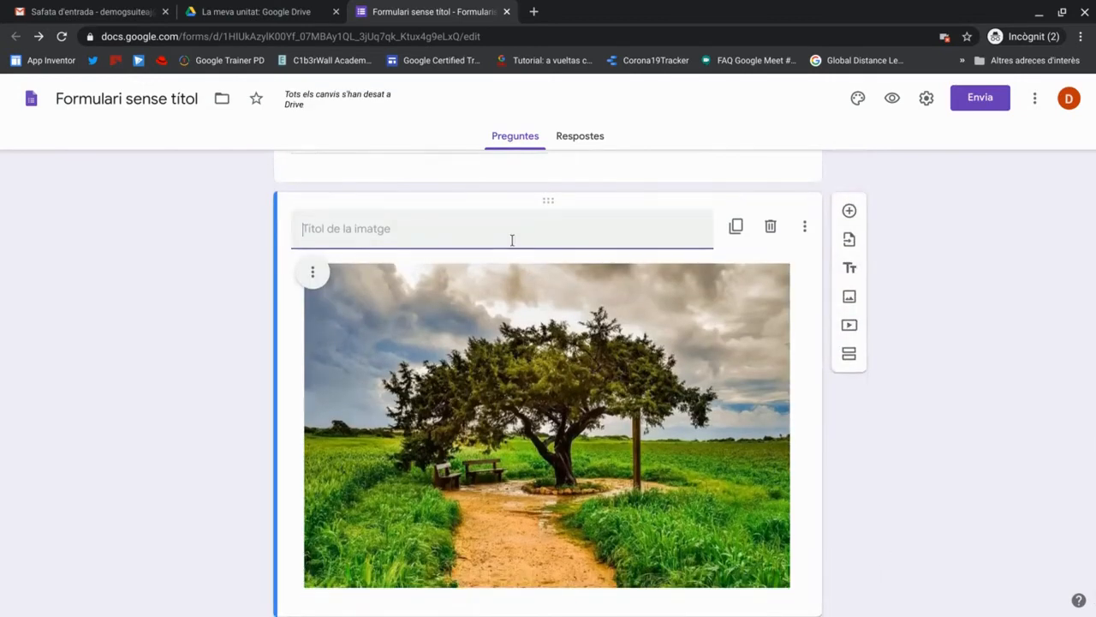
Title the tree image block "Paissatge".
{"action": "type", "text": "On"}
{"action": "key", "text": "BackSpace"}
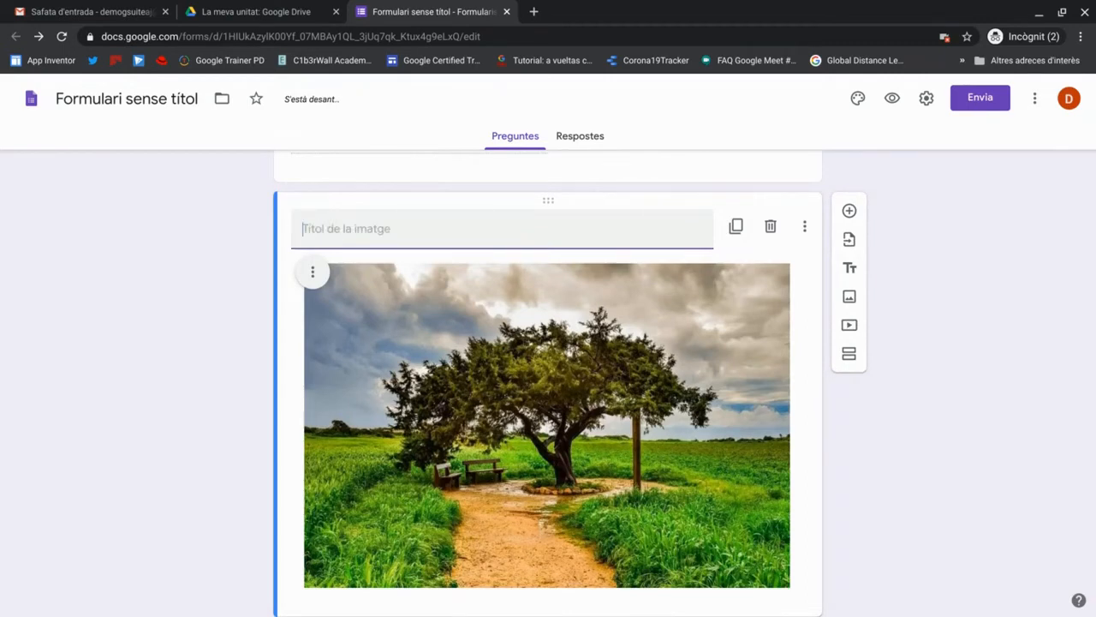
{"action": "type", "text": "Paissatge"}
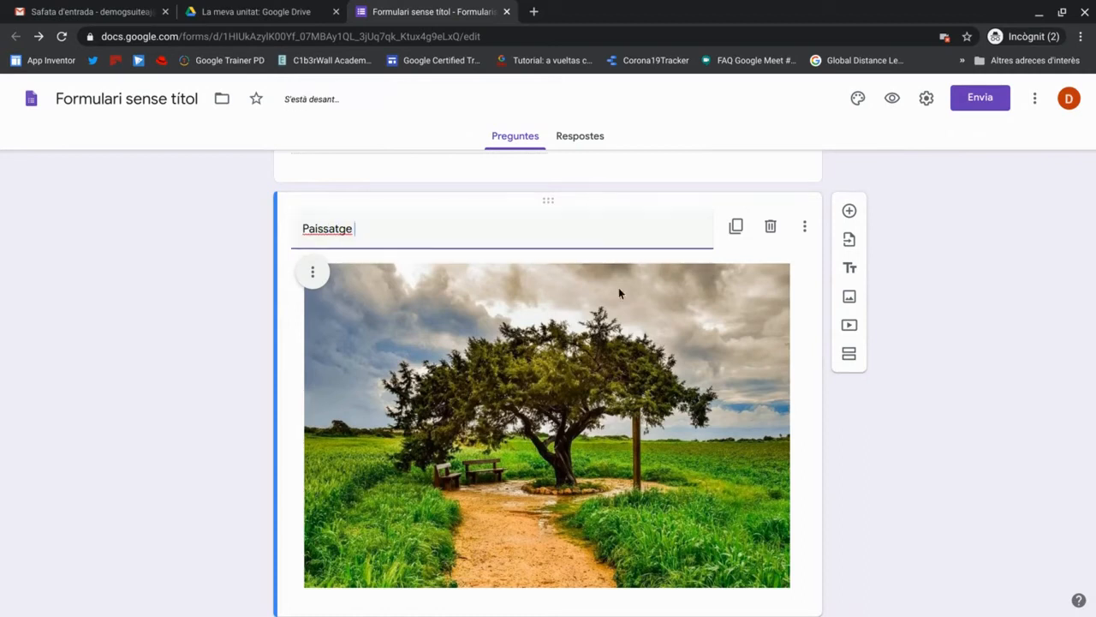
{"action": "left_click", "coordinate": [891, 507]}
Search YouTube for "Txarango" and insert the video "Txarango – Una lluna a l'aigua (Videoclip Oficial)" below the Paissatge image.
{"action": "left_click", "coordinate": [850, 334]}
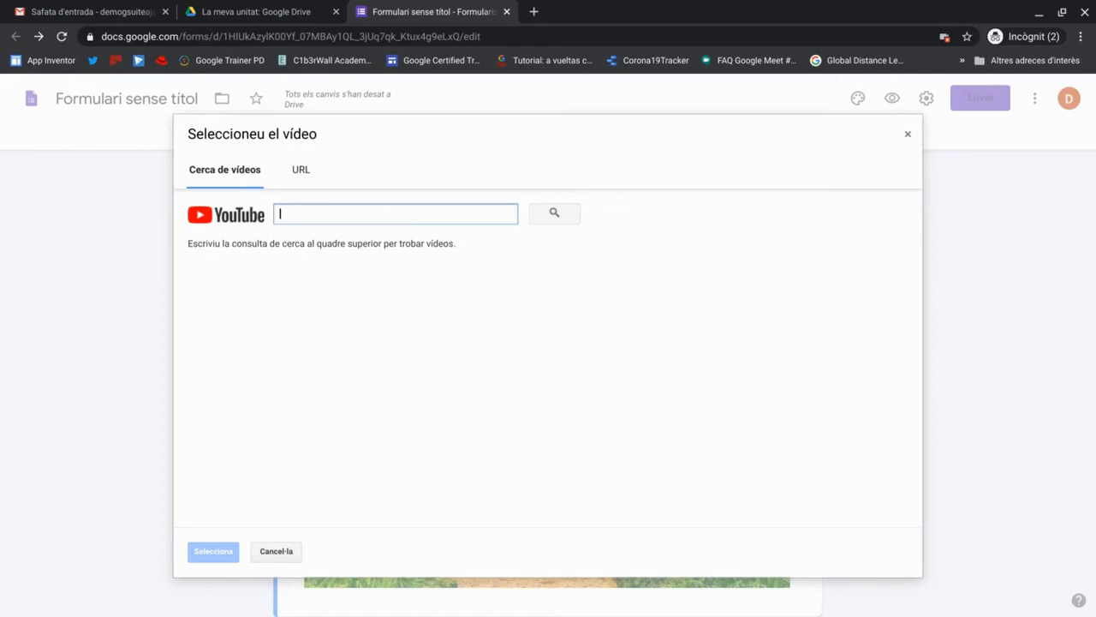
{"action": "type", "text": "lo que"}
{"action": "key", "text": "BackSpace"}
{"action": "key", "text": "BackSpace"}
{"action": "key", "text": "BackSpace"}
{"action": "key", "text": "BackSpace"}
{"action": "key", "text": "BackSpace"}
{"action": "key", "text": "BackSpace"}
{"action": "type", "text": "Txa"}
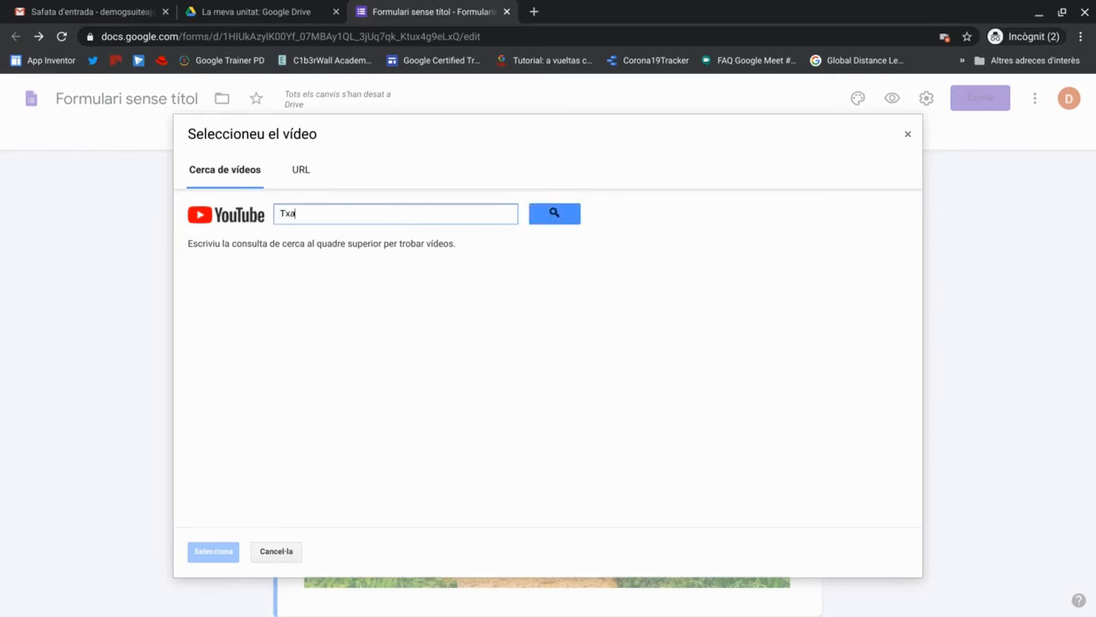
{"action": "type", "text": "rango"}
{"action": "key", "text": "Return"}
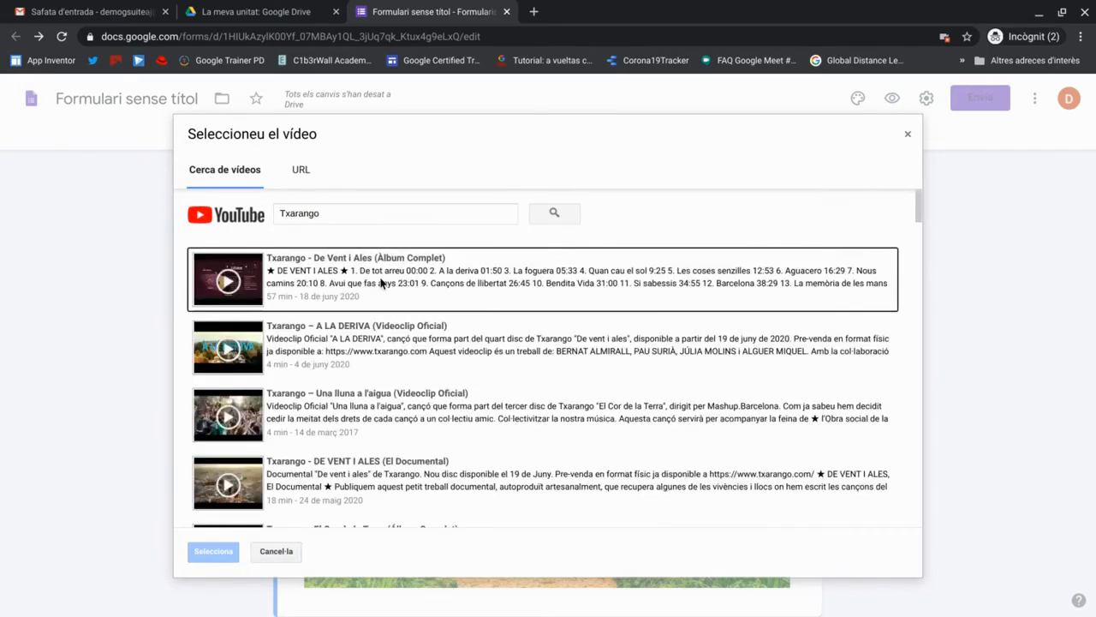
{"action": "scroll", "coordinate": [411, 345], "scroll_direction": "down", "scroll_amount": 1}
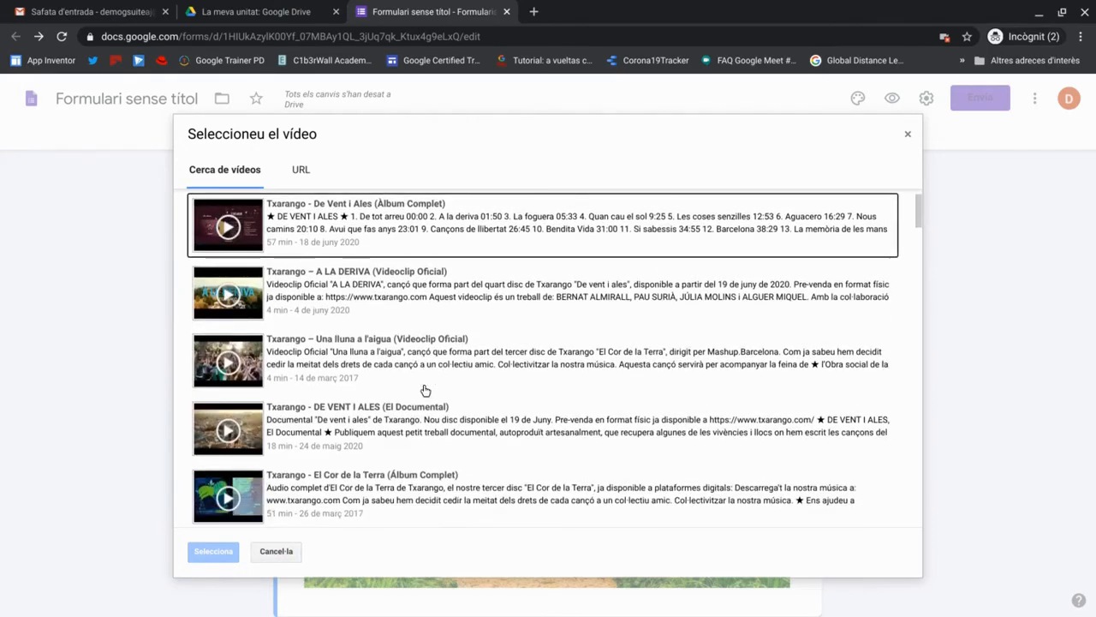
{"action": "left_click", "coordinate": [440, 359]}
{"action": "left_click", "coordinate": [214, 550]}
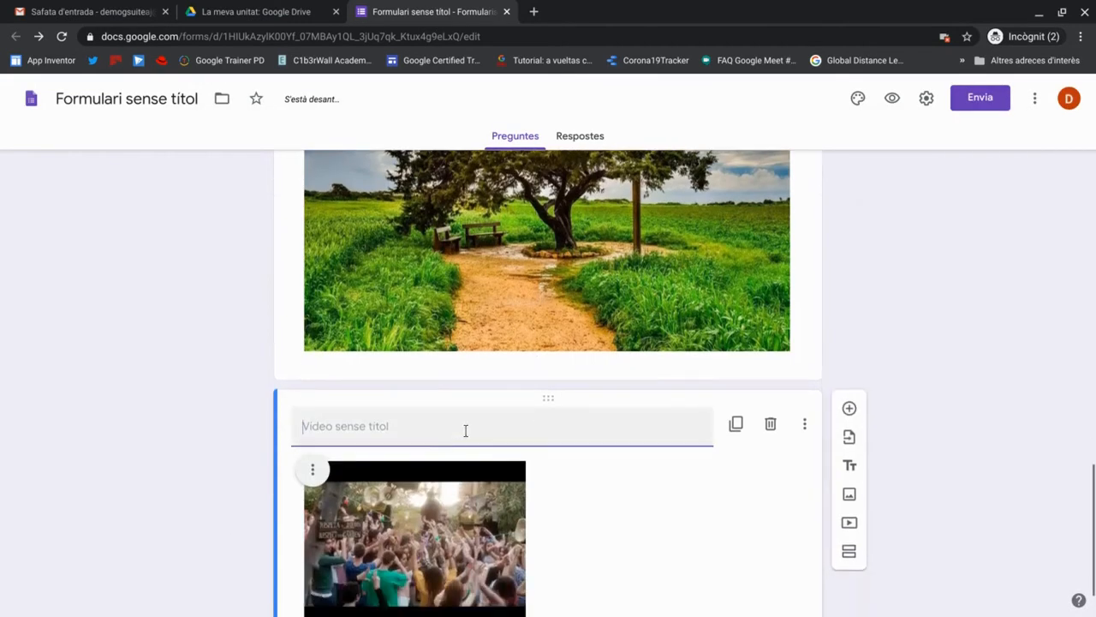
Title the video block "Escolteu" and enlarge the video to nearly the full width of its block.
{"action": "type", "text": "Escolteu"}
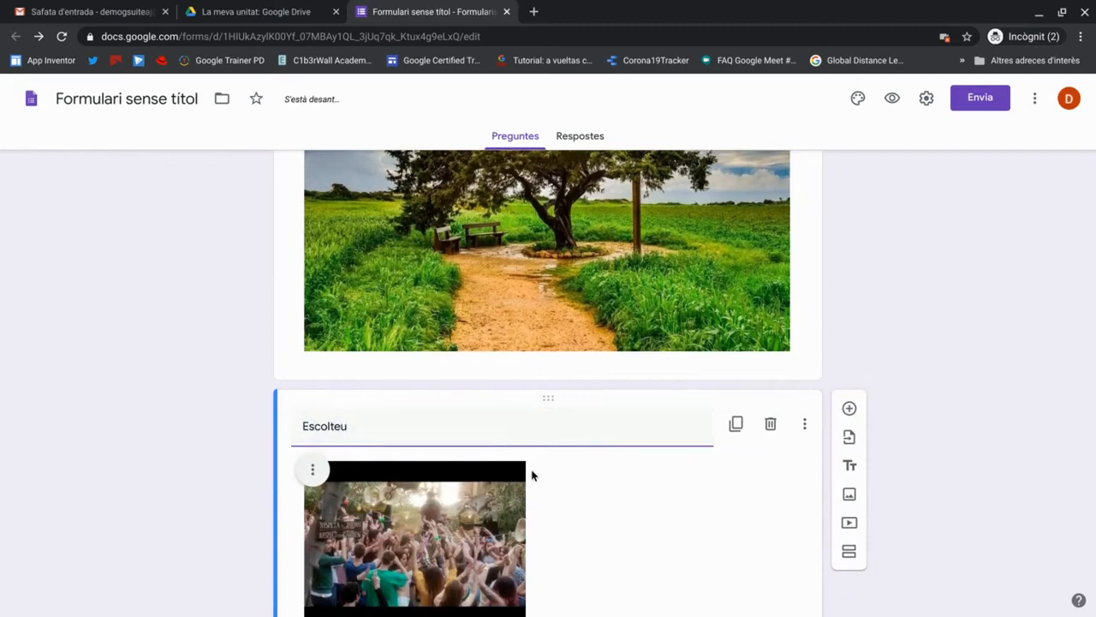
{"action": "scroll", "coordinate": [531, 472], "scroll_direction": "down", "scroll_amount": 1}
{"action": "left_click", "coordinate": [484, 499]}
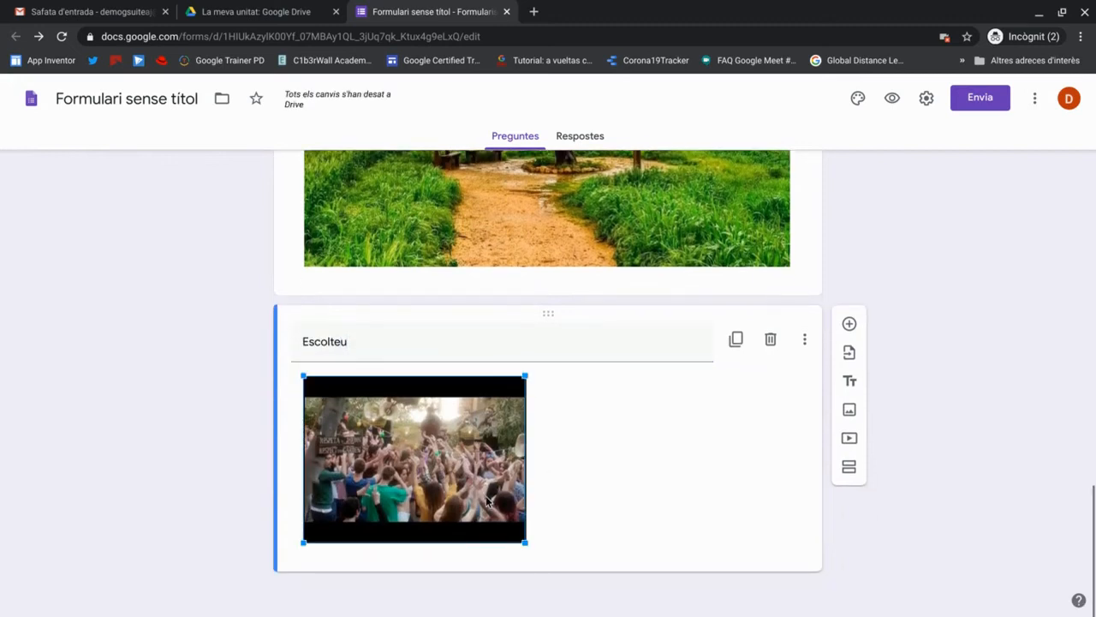
{"action": "left_click_drag", "start_coordinate": [526, 545], "coordinate": [783, 561]}
Move the Escolteu video block to the first section, directly above the Nom question.
{"action": "scroll", "coordinate": [508, 260], "scroll_direction": "up", "scroll_amount": 2}
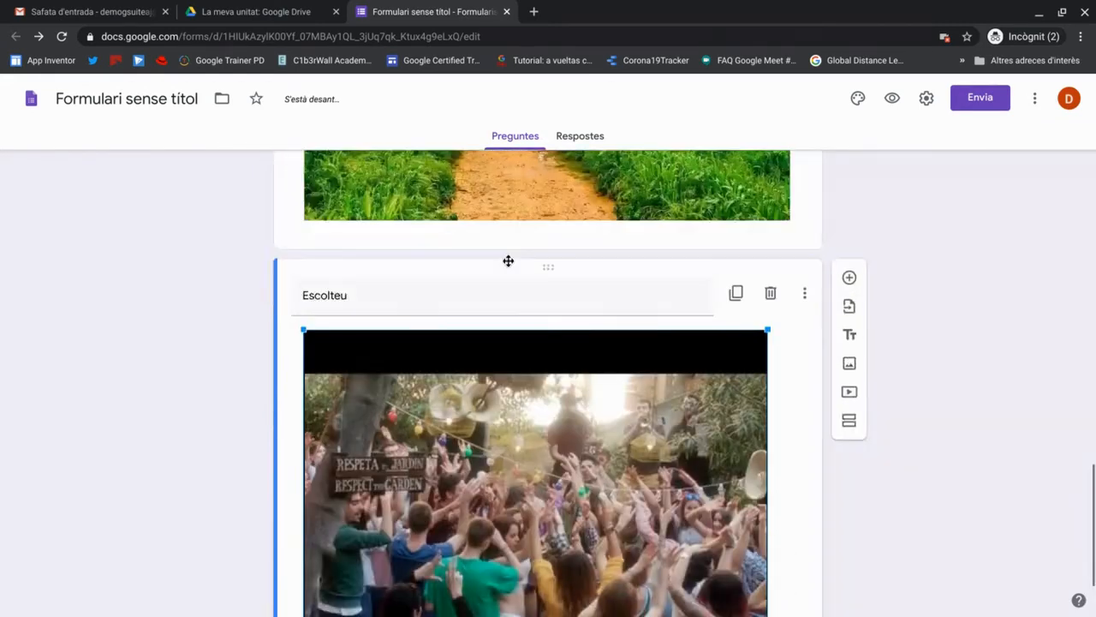
{"action": "left_click_drag", "start_coordinate": [548, 269], "coordinate": [591, 291]}
{"action": "scroll", "coordinate": [634, 343], "scroll_direction": "down", "scroll_amount": 6}
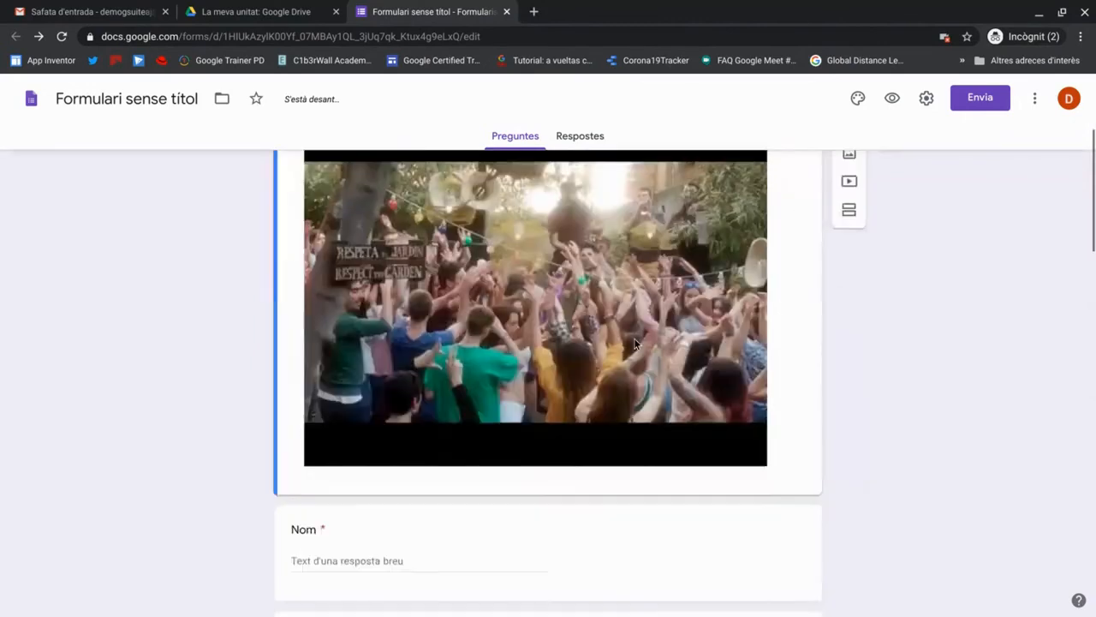
{"action": "scroll", "coordinate": [635, 343], "scroll_direction": "down", "scroll_amount": 6}
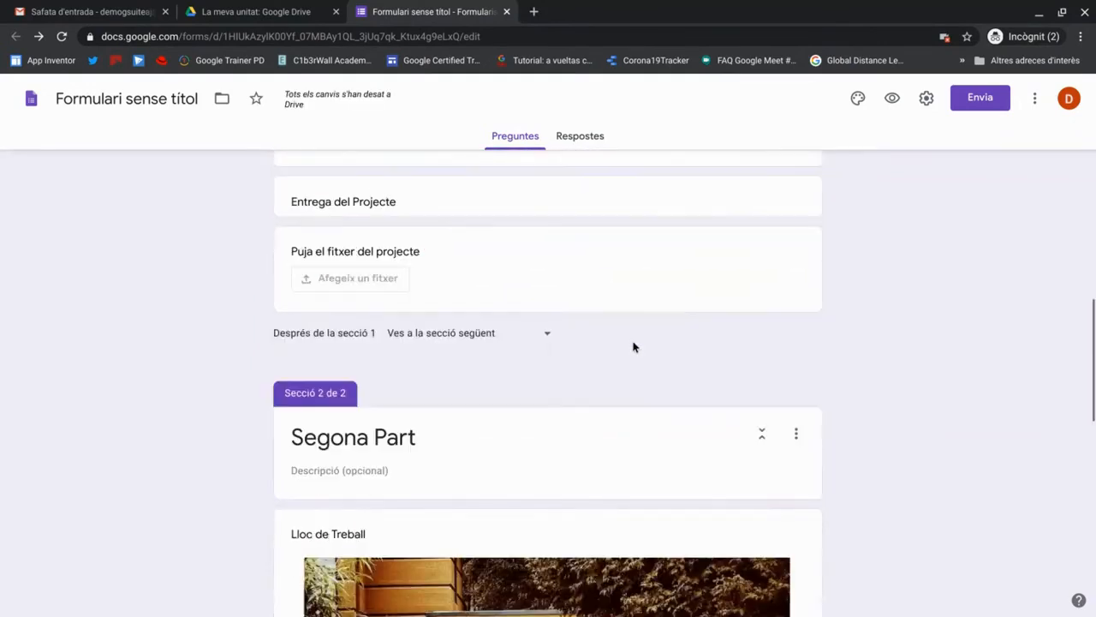
{"action": "scroll", "coordinate": [635, 347], "scroll_direction": "down", "scroll_amount": 2}
{"action": "scroll", "coordinate": [509, 457], "scroll_direction": "down", "scroll_amount": 8}
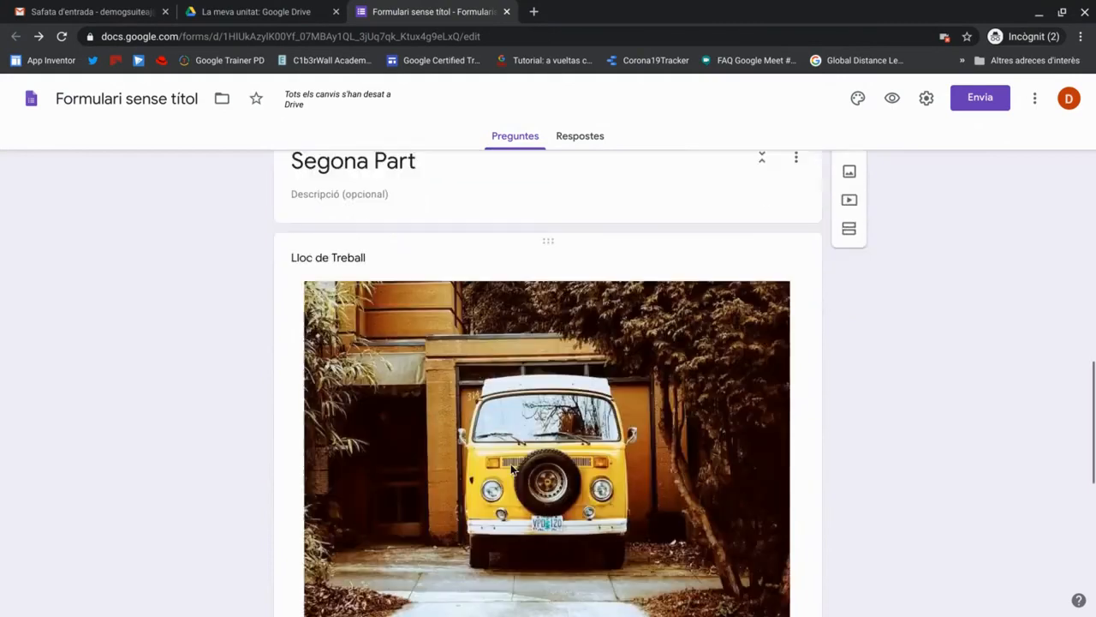
{"action": "scroll", "coordinate": [509, 462], "scroll_direction": "down", "scroll_amount": 2}
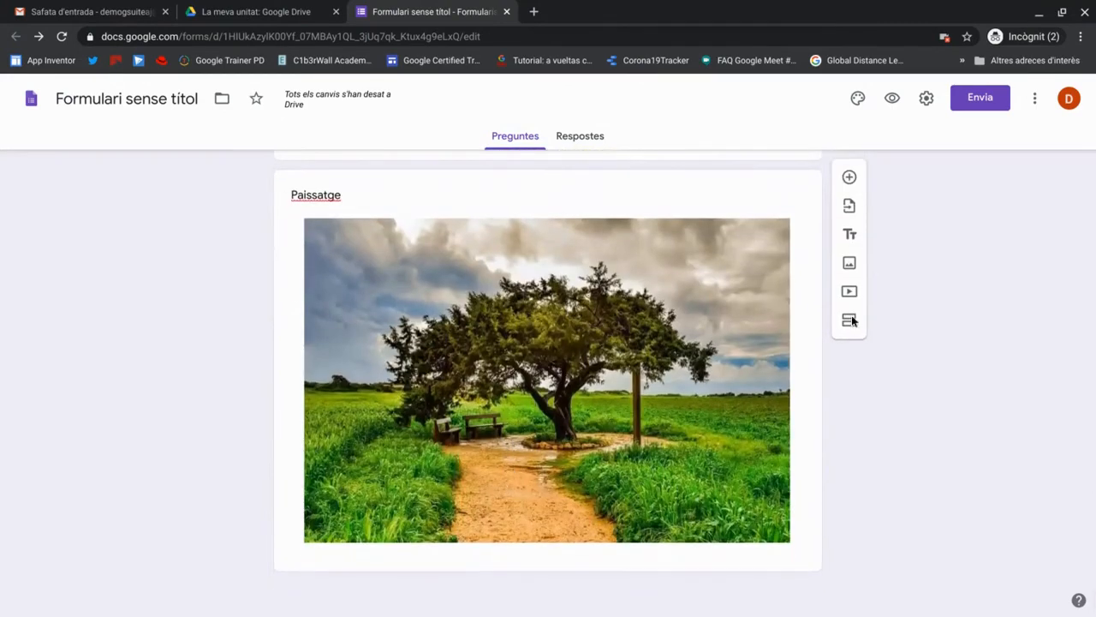
Try the amber-orange theme colour with its different background shades.
{"action": "left_click", "coordinate": [858, 98]}
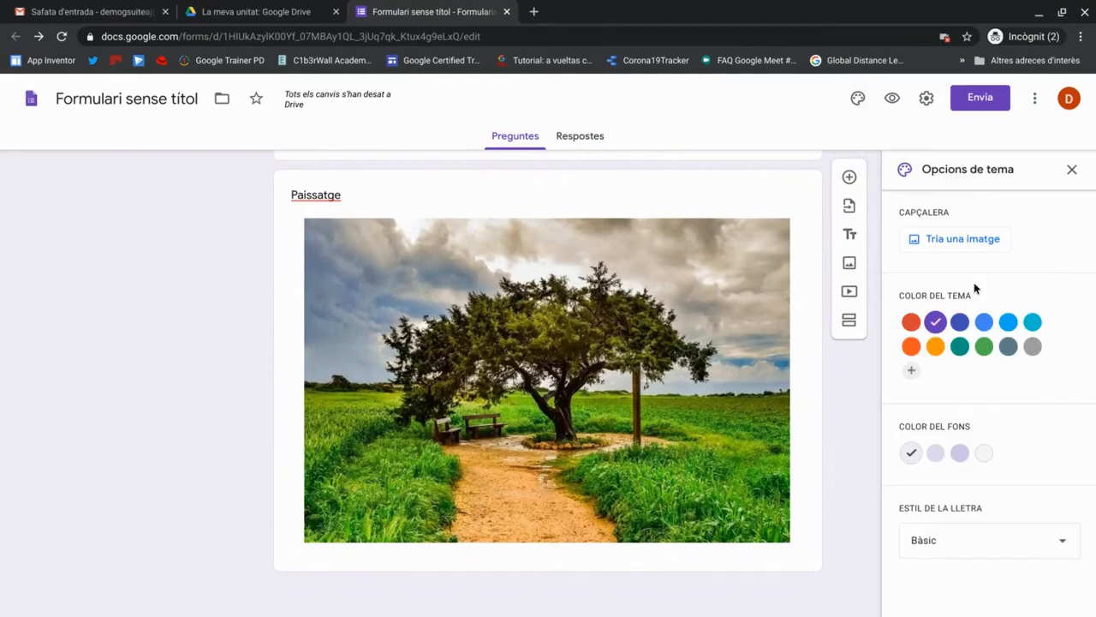
{"action": "left_click", "coordinate": [935, 346]}
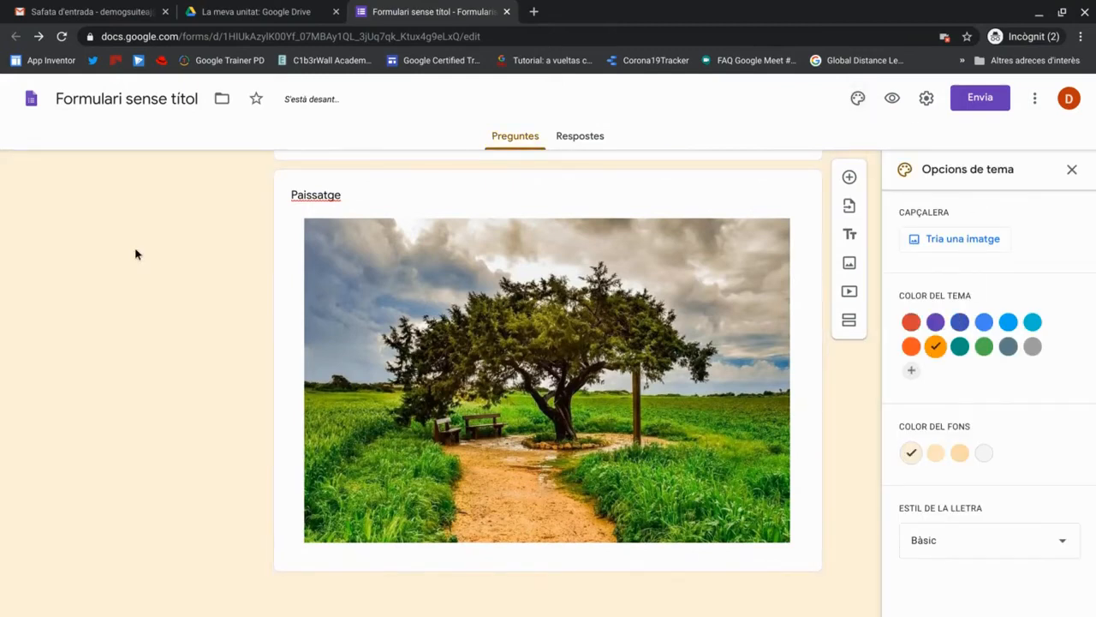
{"action": "left_click", "coordinate": [937, 453]}
{"action": "left_click", "coordinate": [963, 454]}
{"action": "left_click", "coordinate": [982, 454]}
Set the form's theme colour to red, try its background tints, and choose the light grey background.
{"action": "left_click", "coordinate": [912, 322]}
{"action": "left_click", "coordinate": [936, 453]}
{"action": "left_click", "coordinate": [959, 453]}
{"action": "left_click", "coordinate": [984, 453]}
Try the Decoratiu font style and set the form's font style to Juganer.
{"action": "left_click", "coordinate": [960, 538]}
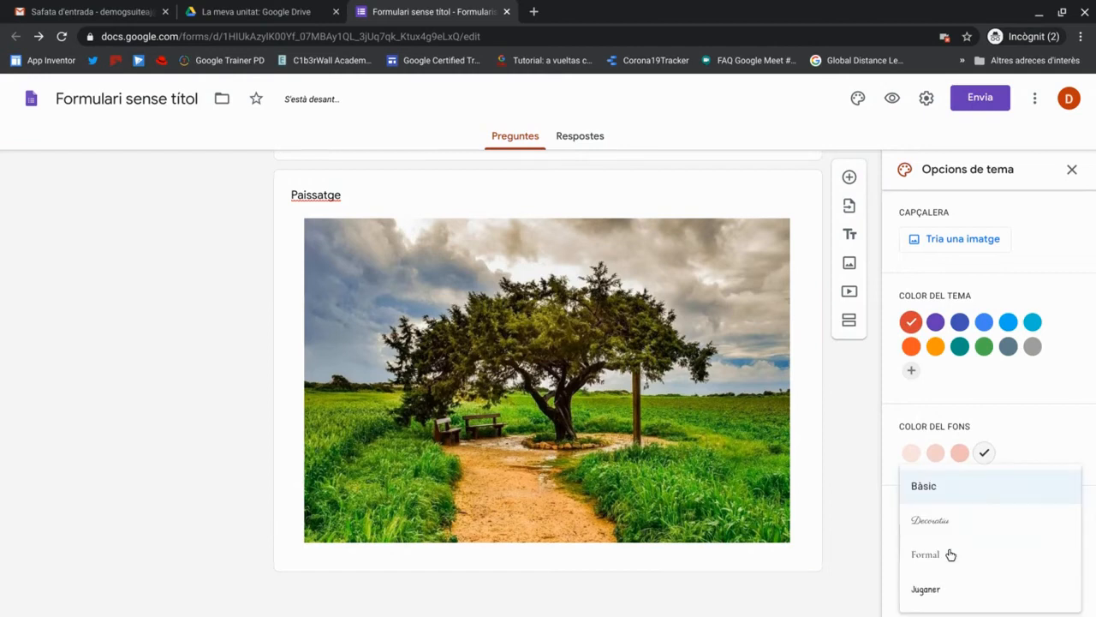
{"action": "left_click", "coordinate": [940, 523]}
{"action": "left_click", "coordinate": [947, 549]}
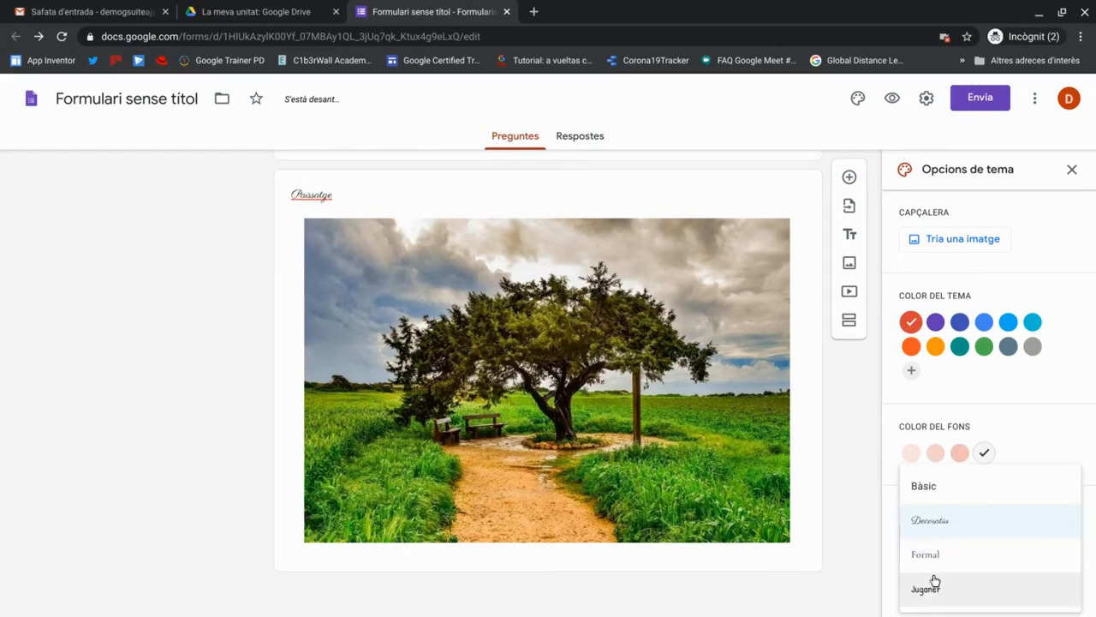
{"action": "left_click", "coordinate": [931, 591]}
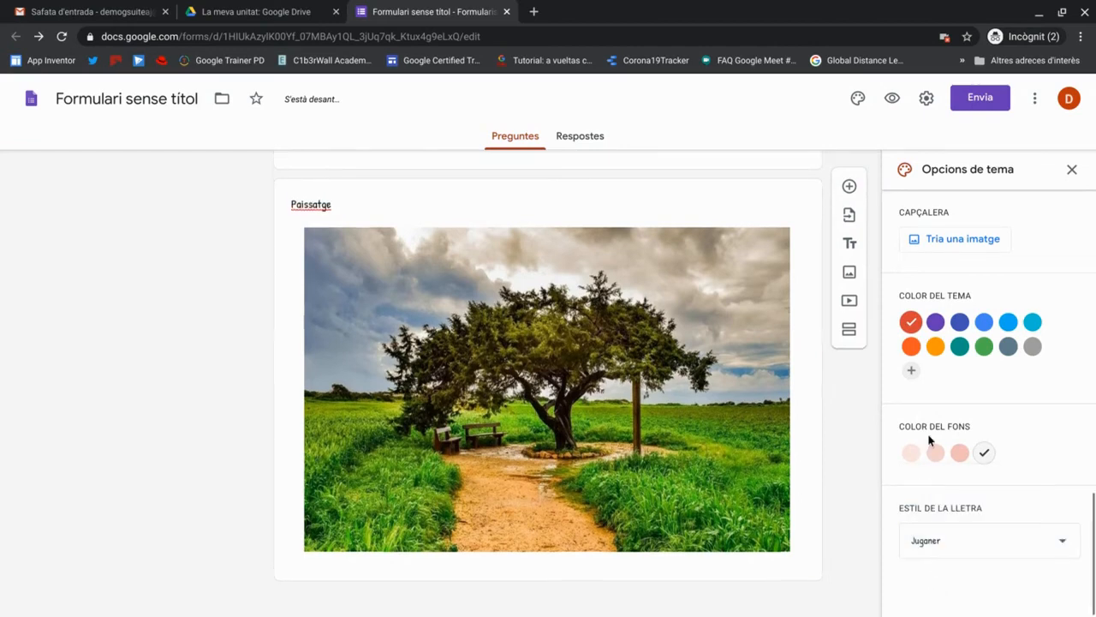
Set the form's header image to the row of paintbrushes from the Feina i classe theme images and close the theme options.
{"action": "left_click", "coordinate": [953, 241]}
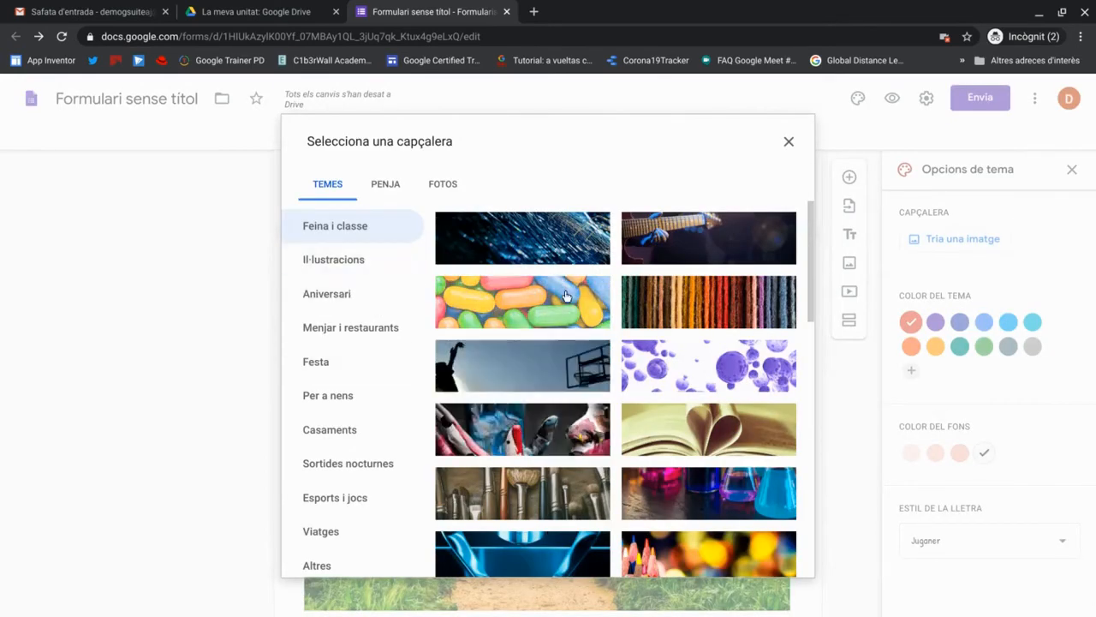
{"action": "left_click", "coordinate": [562, 384]}
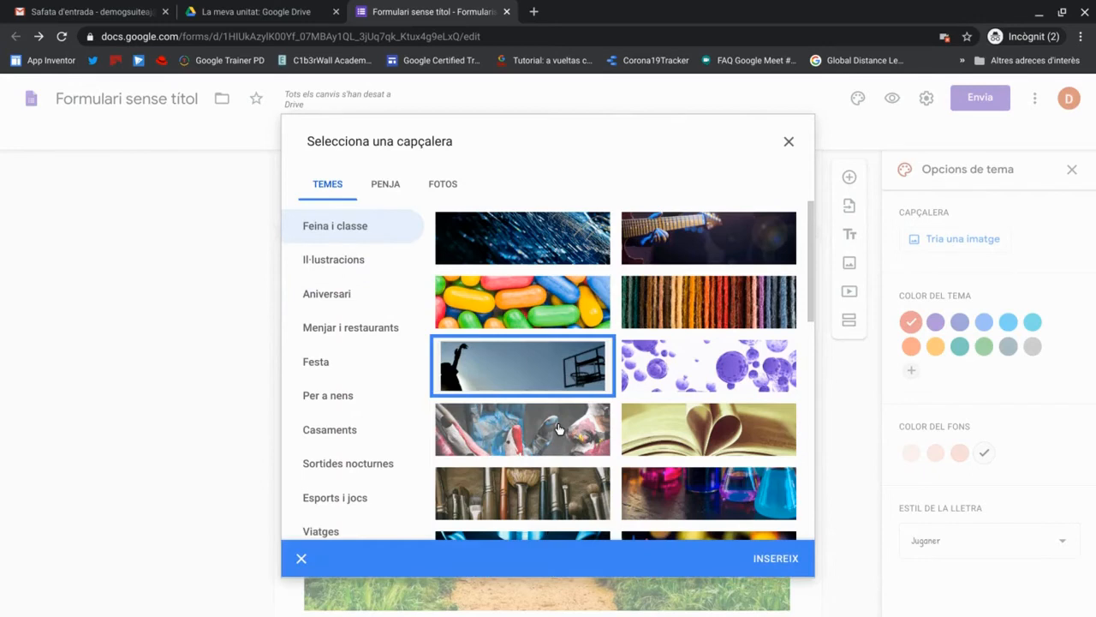
{"action": "left_click", "coordinate": [557, 432]}
{"action": "left_click", "coordinate": [545, 495]}
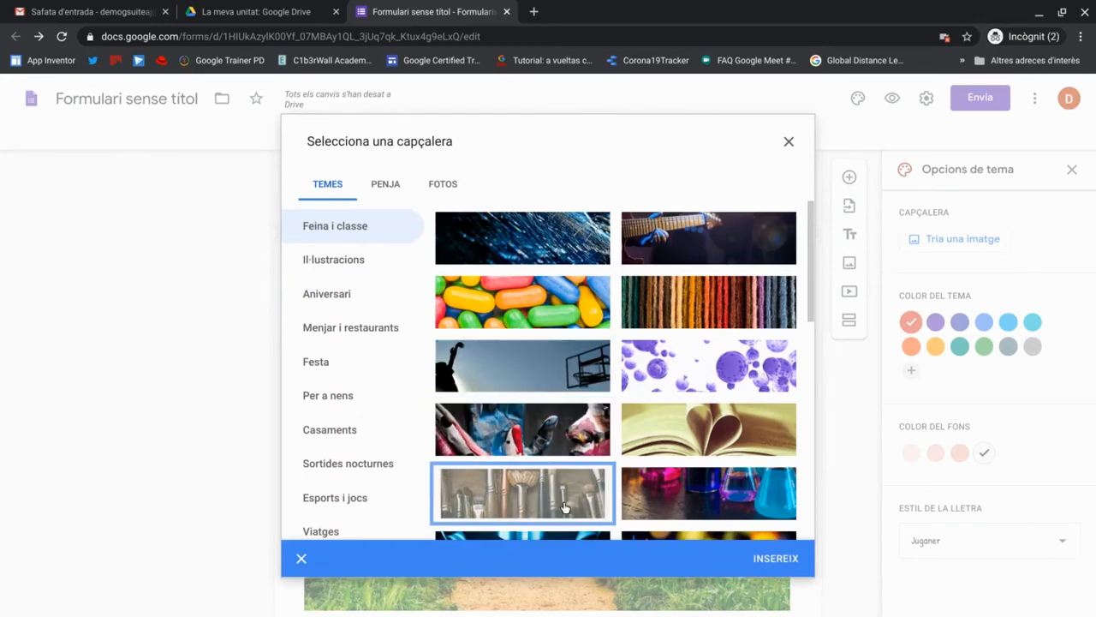
{"action": "left_click", "coordinate": [771, 560]}
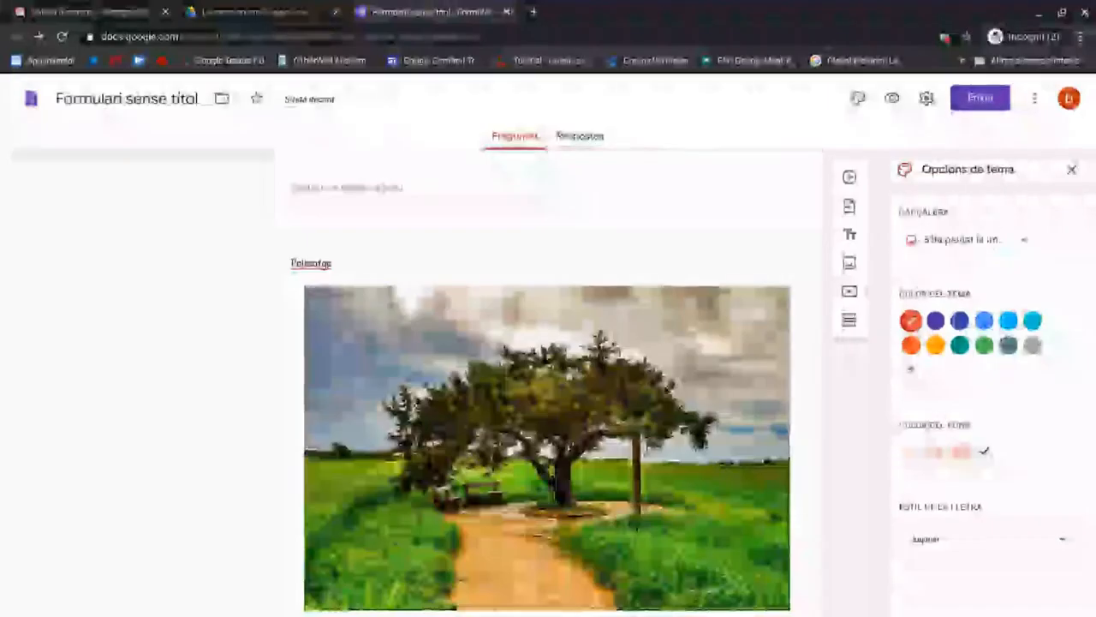
{"action": "scroll", "coordinate": [648, 358], "scroll_direction": "up", "scroll_amount": 20}
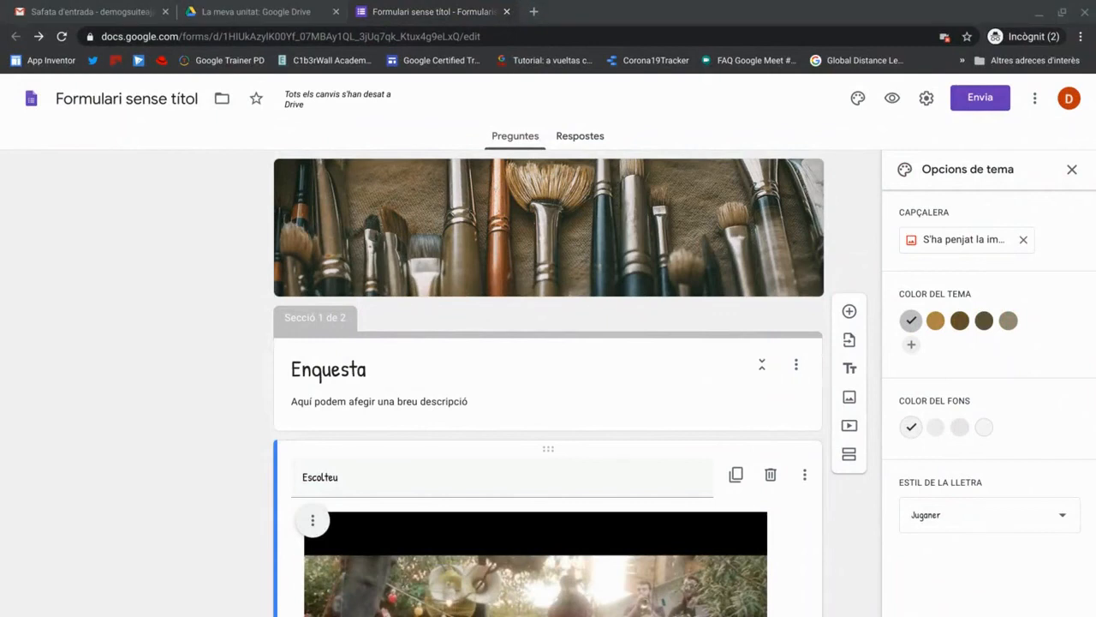
{"action": "left_click", "coordinate": [1072, 168]}
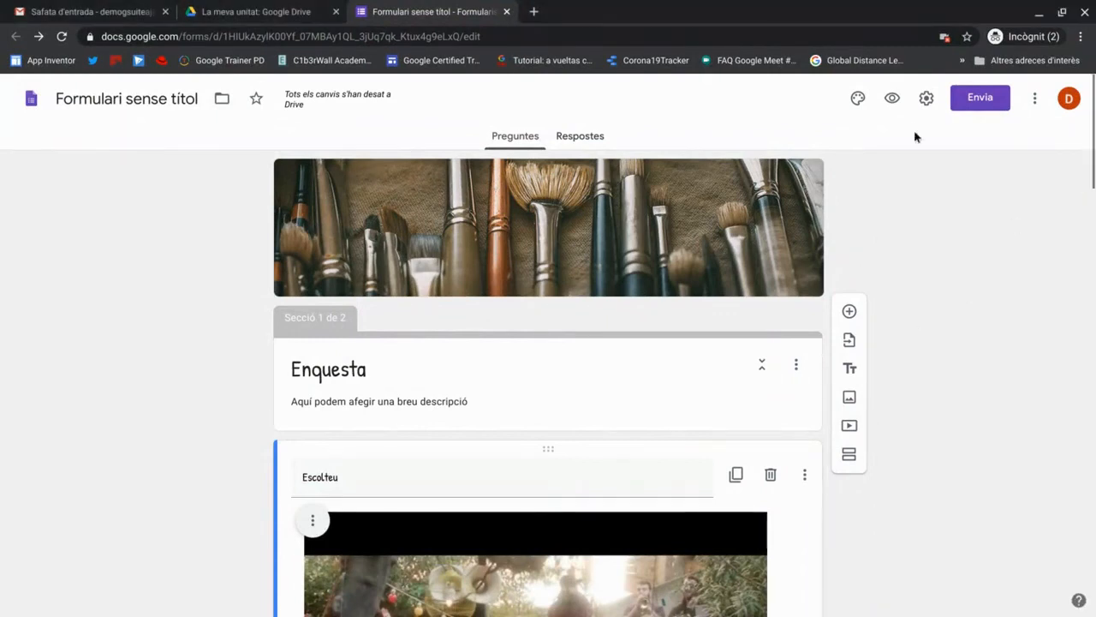
Preview the Enquesta form, examine its first section, try to advance with the required questions empty, and close the preview.
{"action": "left_click", "coordinate": [892, 99]}
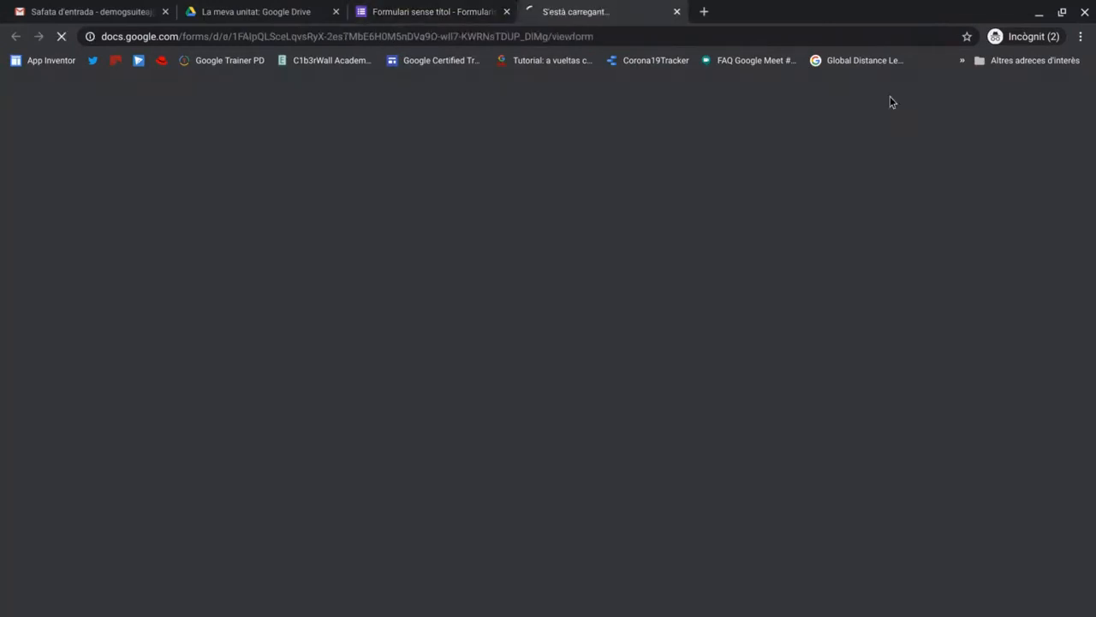
{"action": "scroll", "coordinate": [873, 164], "scroll_direction": "down", "scroll_amount": 5}
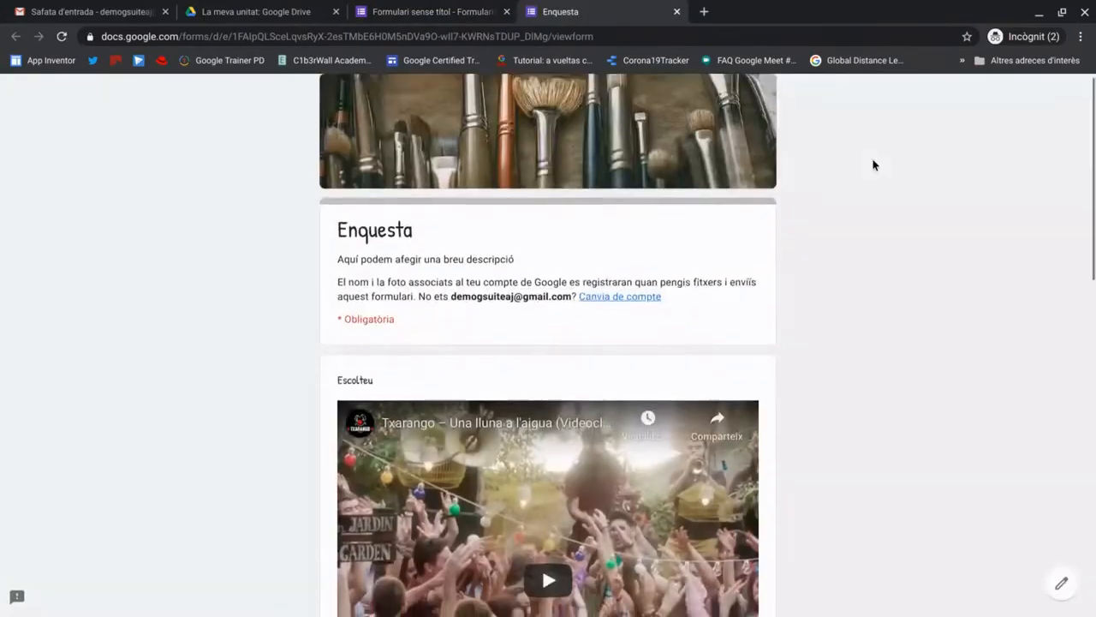
{"action": "scroll", "coordinate": [874, 165], "scroll_direction": "down", "scroll_amount": 5}
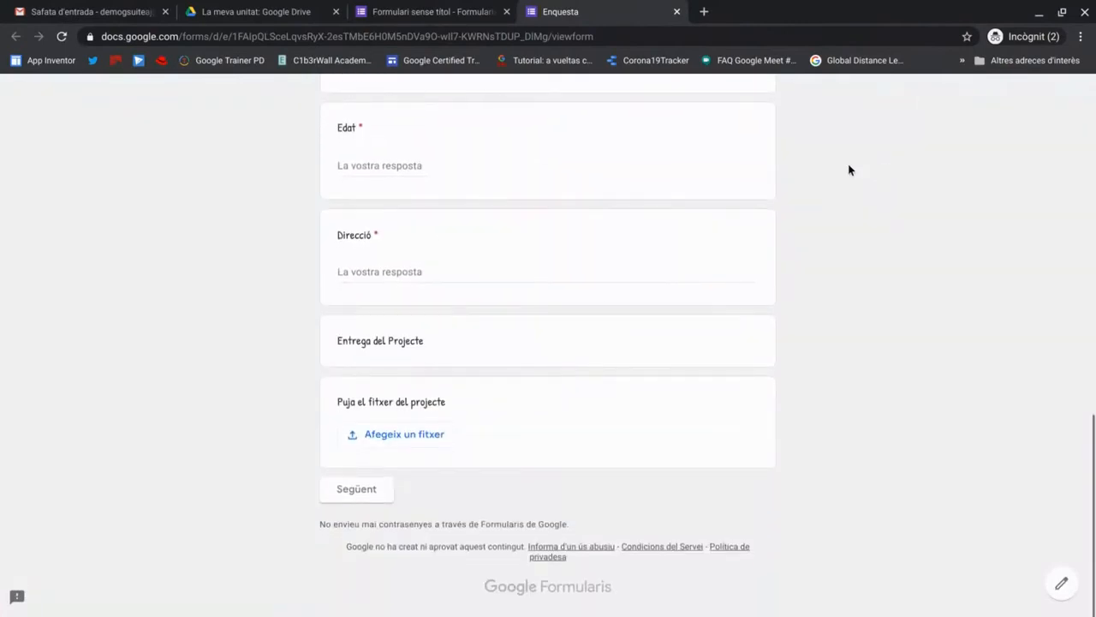
{"action": "left_click", "coordinate": [345, 489]}
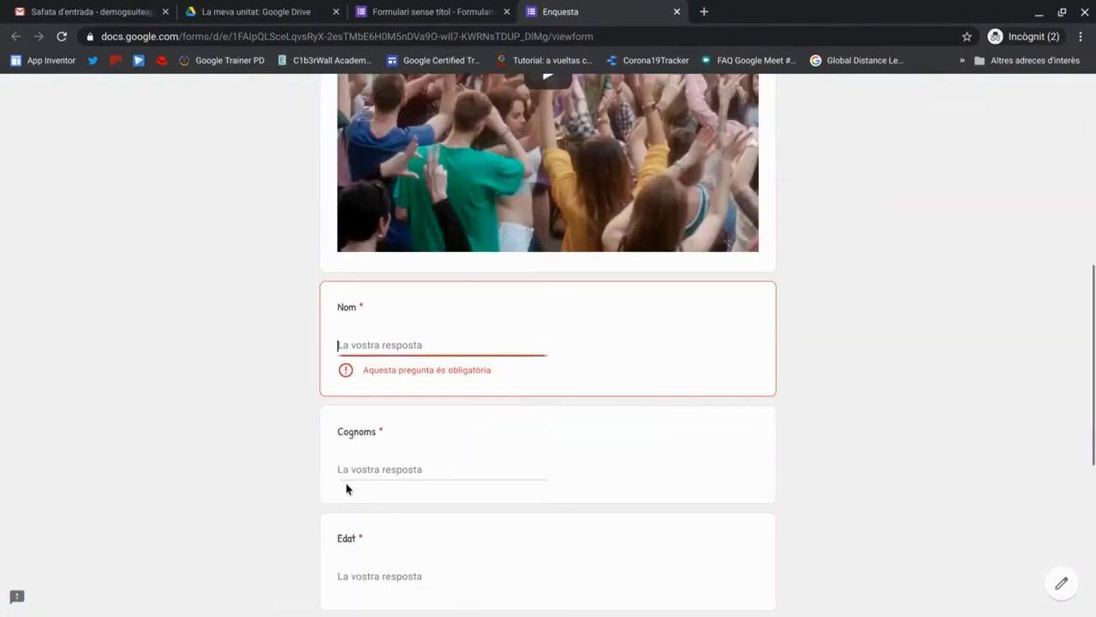
{"action": "scroll", "coordinate": [568, 369], "scroll_direction": "down", "scroll_amount": 5}
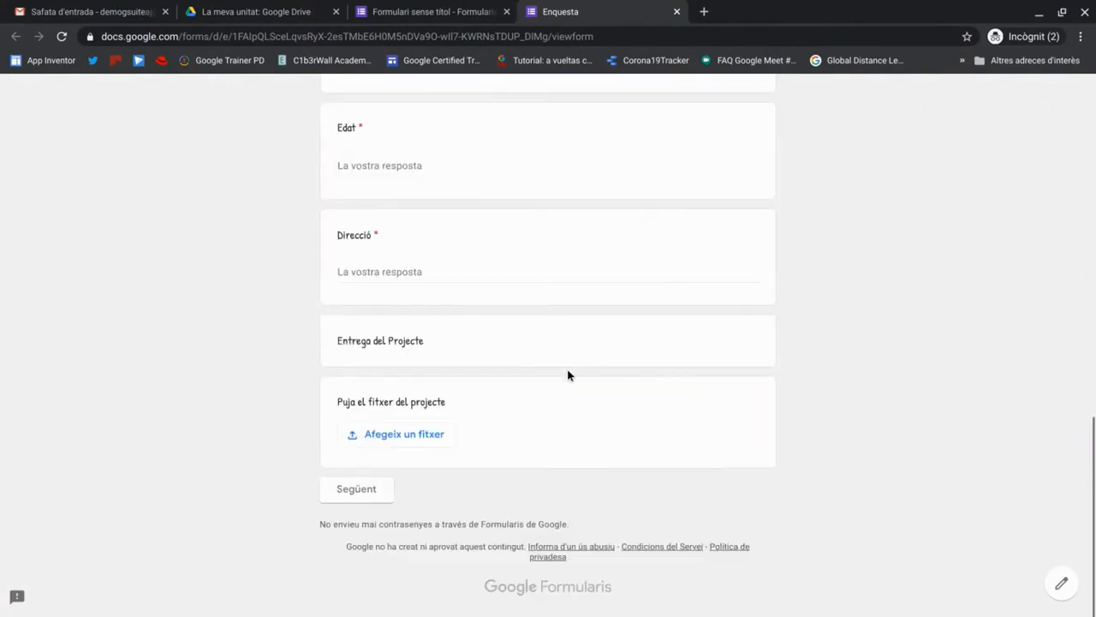
{"action": "left_click", "coordinate": [677, 11]}
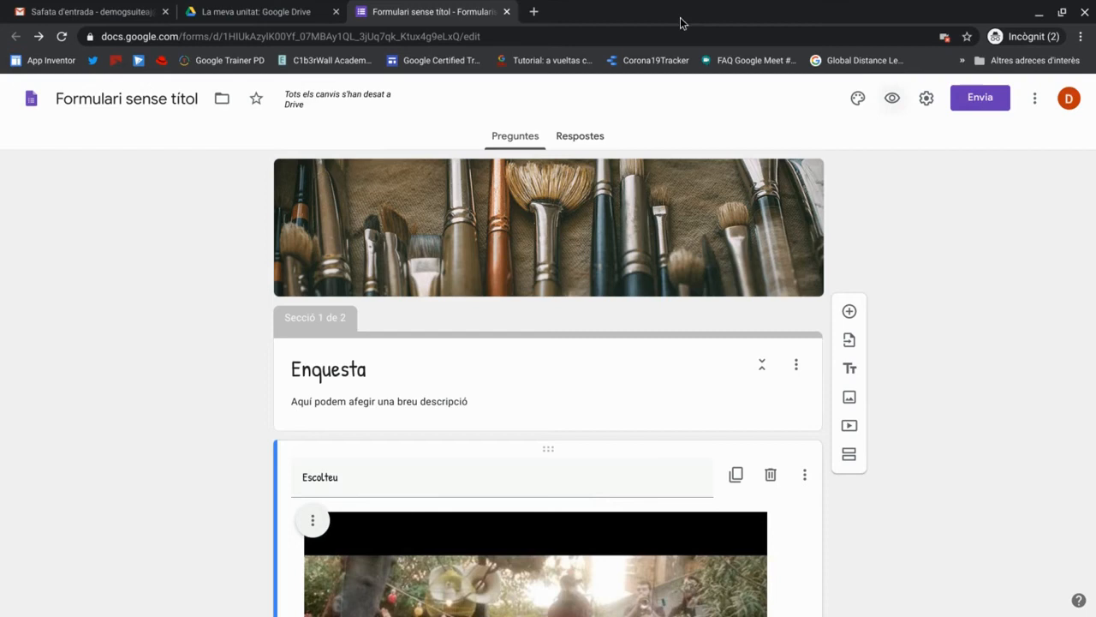
Create a new spreadsheet as the destination for the form's responses.
{"action": "left_click", "coordinate": [594, 146]}
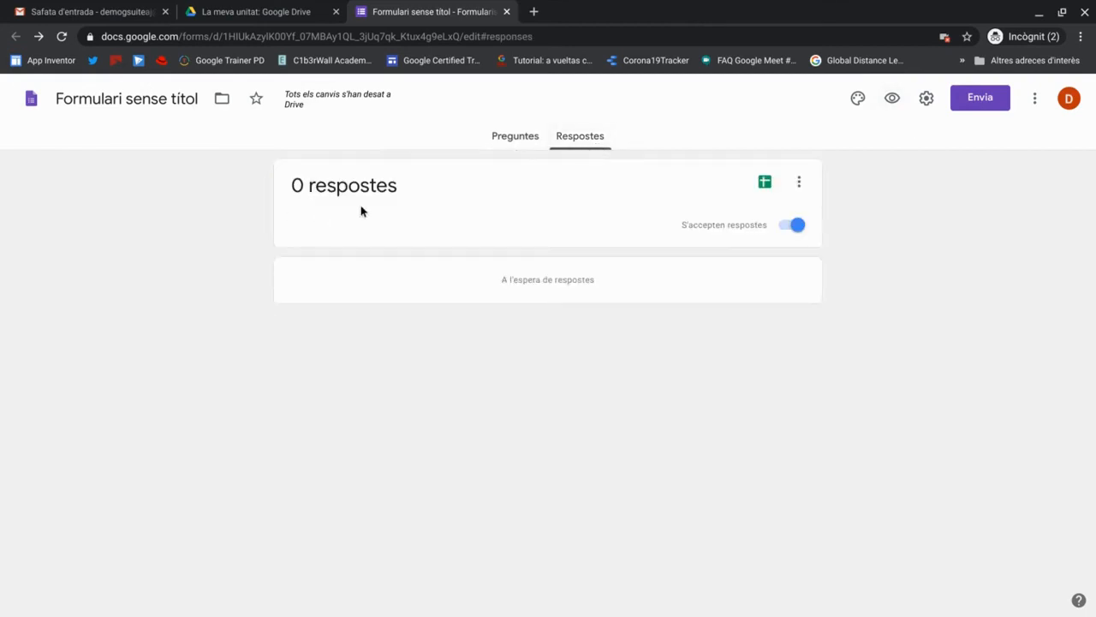
{"action": "left_click", "coordinate": [764, 184]}
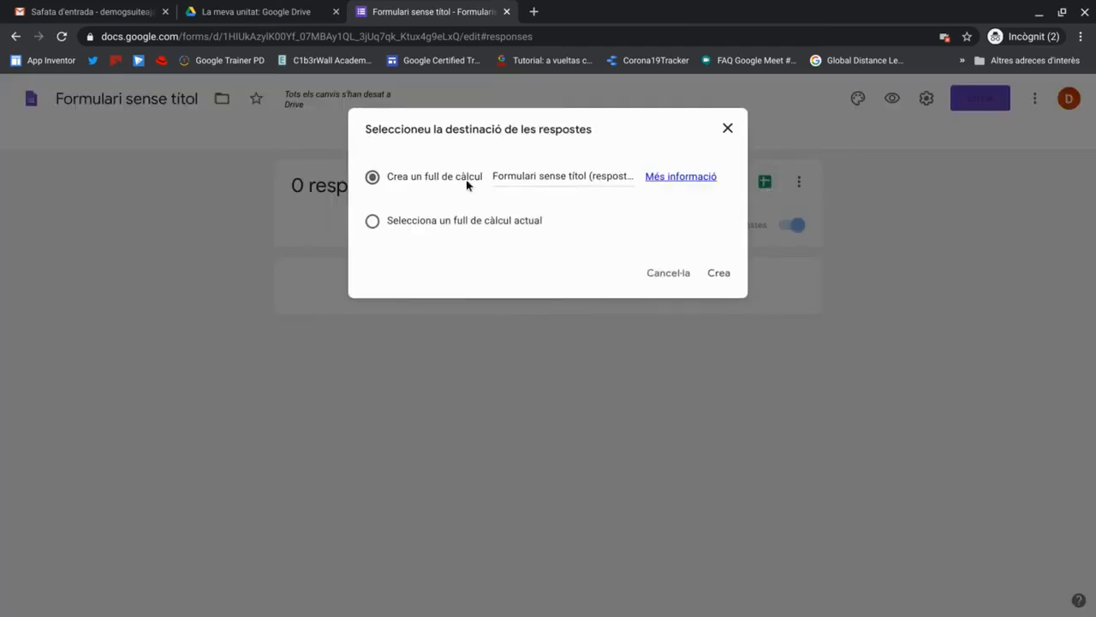
{"action": "left_click", "coordinate": [711, 274]}
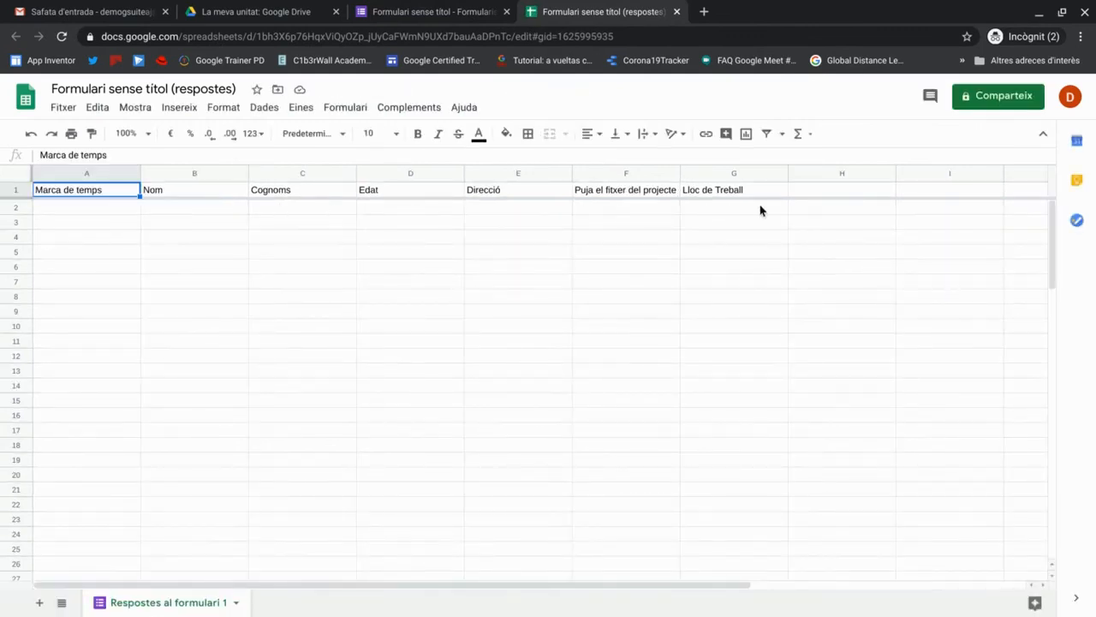
Return to the form, try turning response collection off and on again, and look through the response options.
{"action": "left_click", "coordinate": [466, 12]}
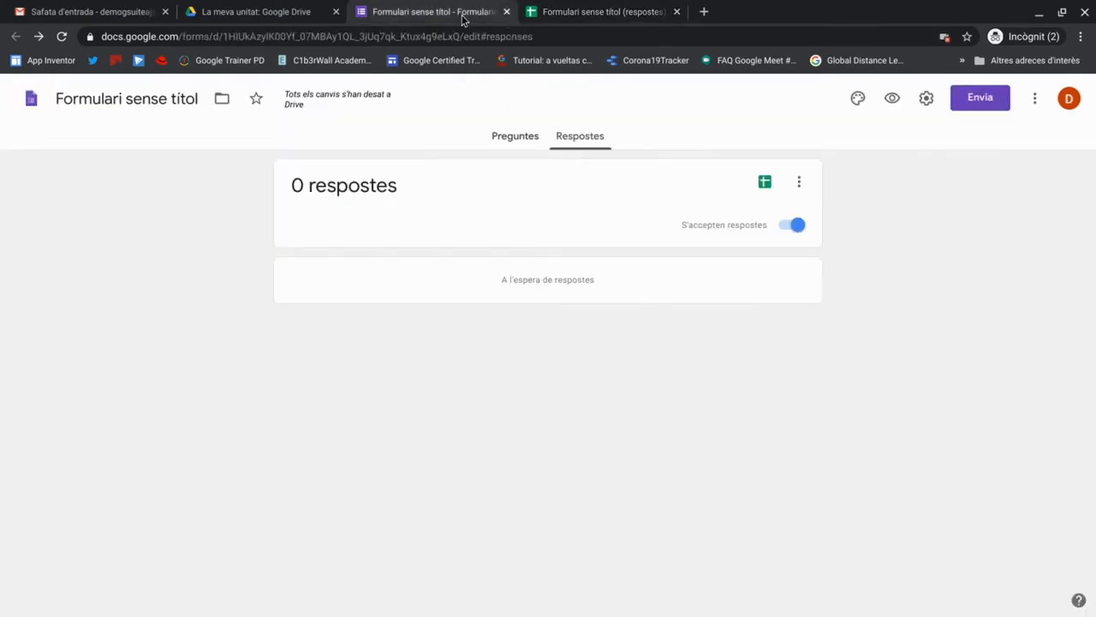
{"action": "left_click", "coordinate": [800, 227]}
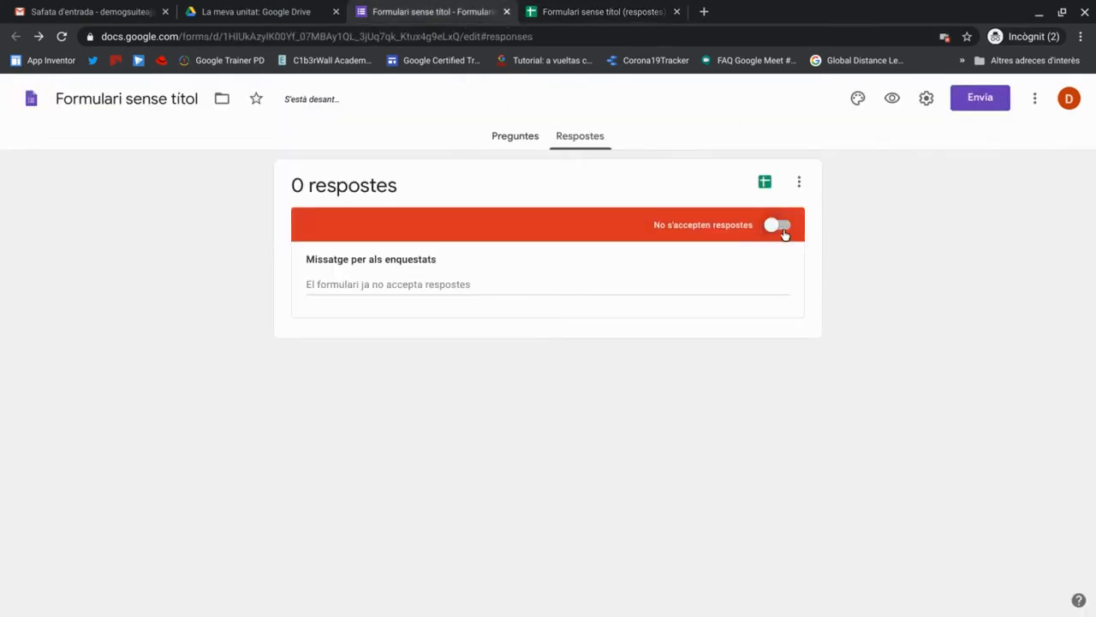
{"action": "left_click", "coordinate": [385, 288]}
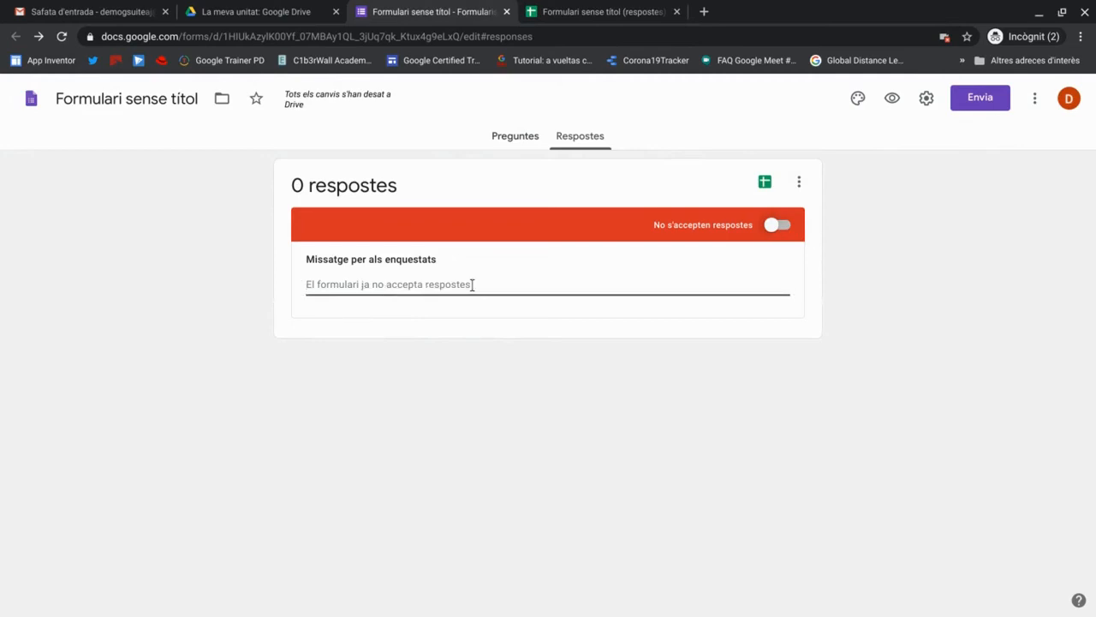
{"action": "left_click", "coordinate": [781, 226]}
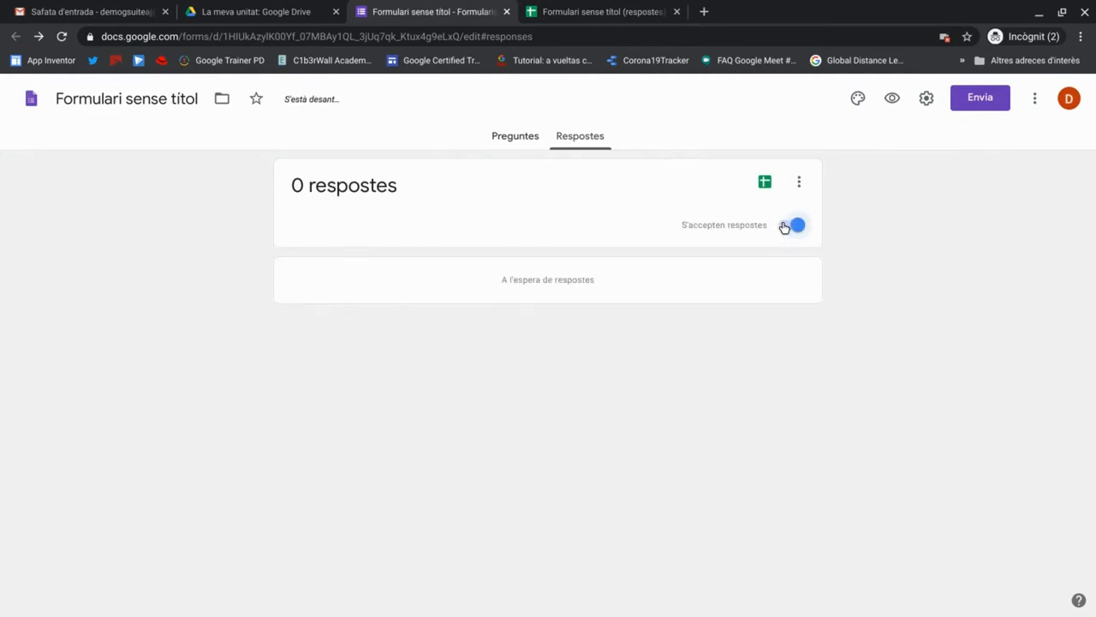
{"action": "left_click", "coordinate": [799, 185]}
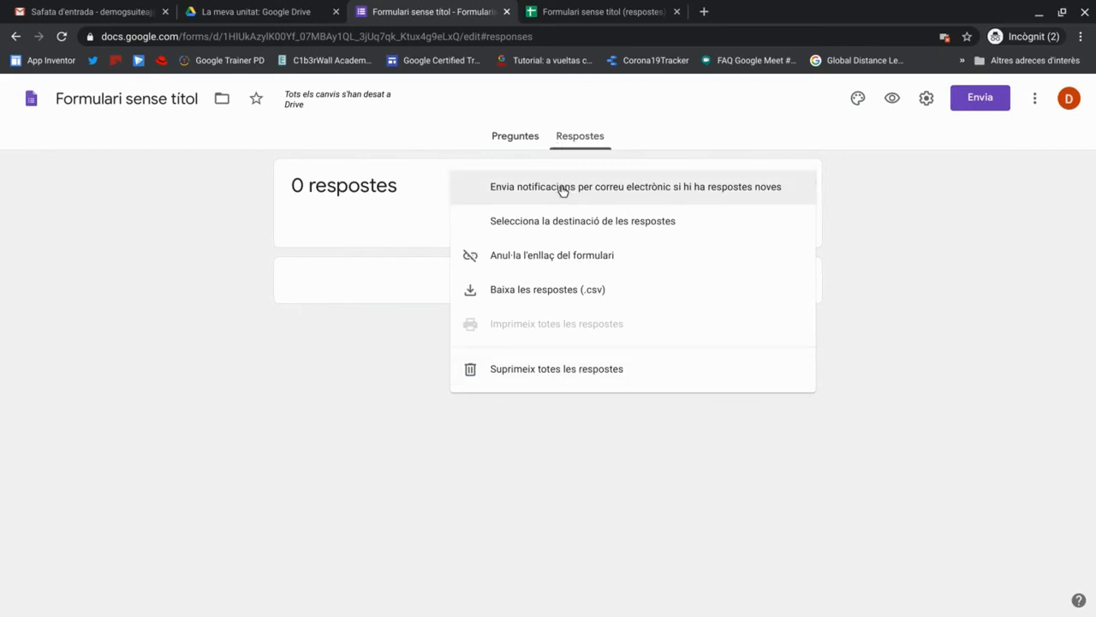
{"action": "left_click", "coordinate": [424, 215]}
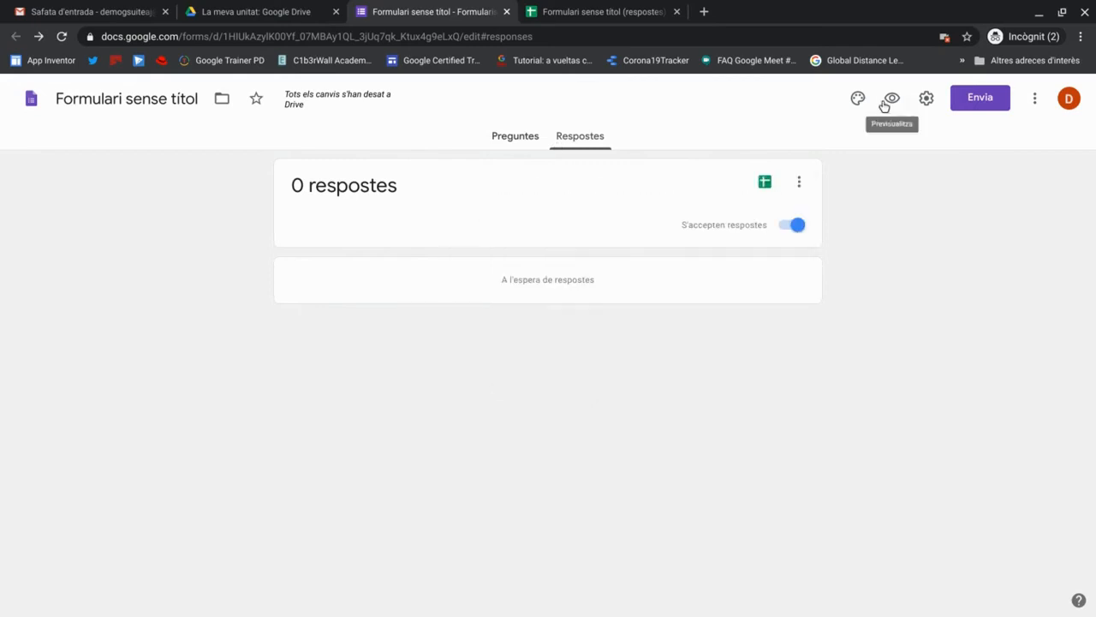
Try recording e-mail addresses with response receipts in the form's general settings, and switch the recording off again.
{"action": "left_click", "coordinate": [924, 102]}
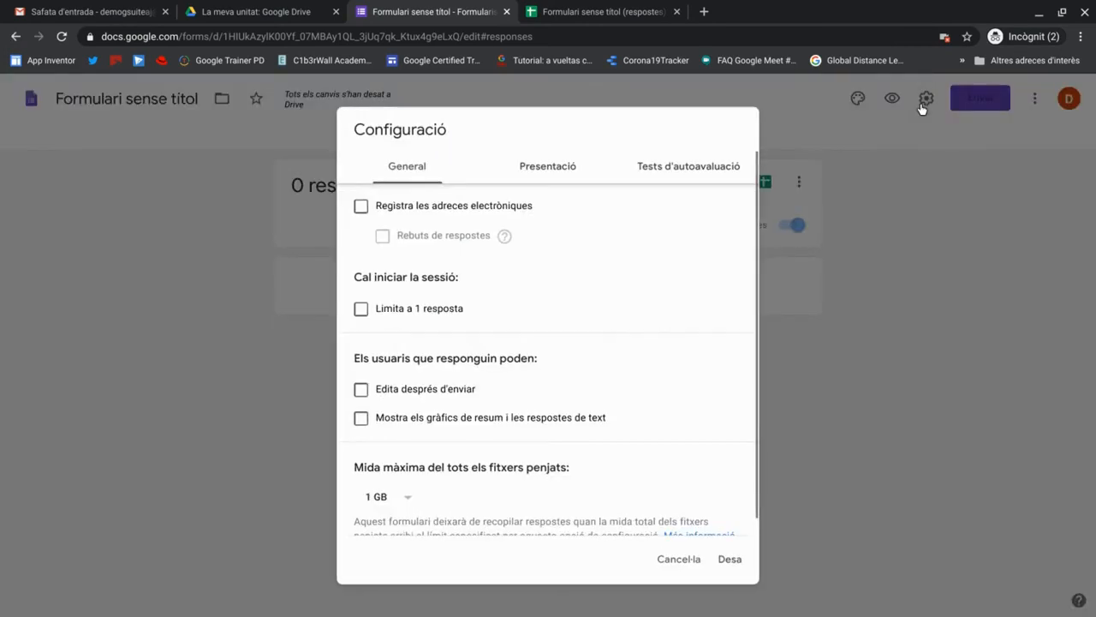
{"action": "left_click", "coordinate": [360, 211]}
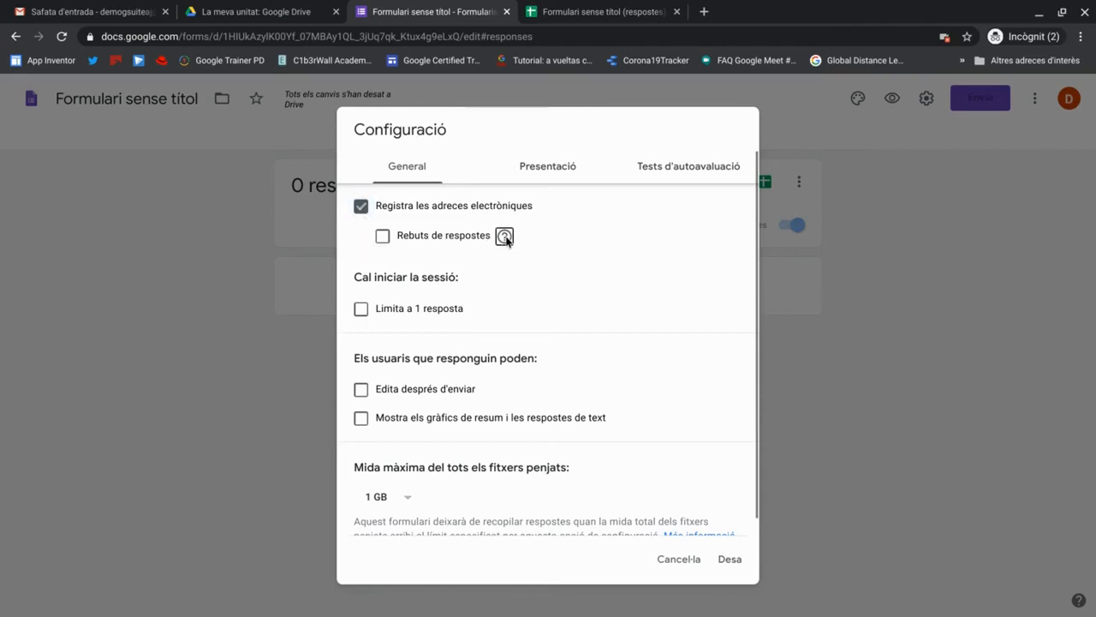
{"action": "mouse_move", "coordinate": [507, 239]}
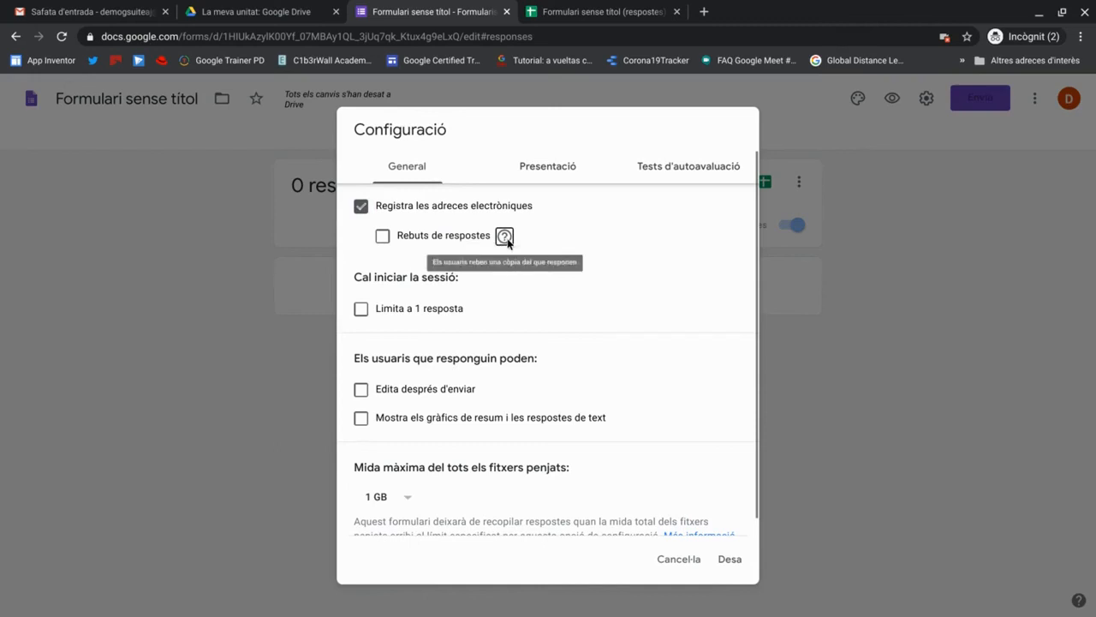
{"action": "left_click", "coordinate": [383, 237]}
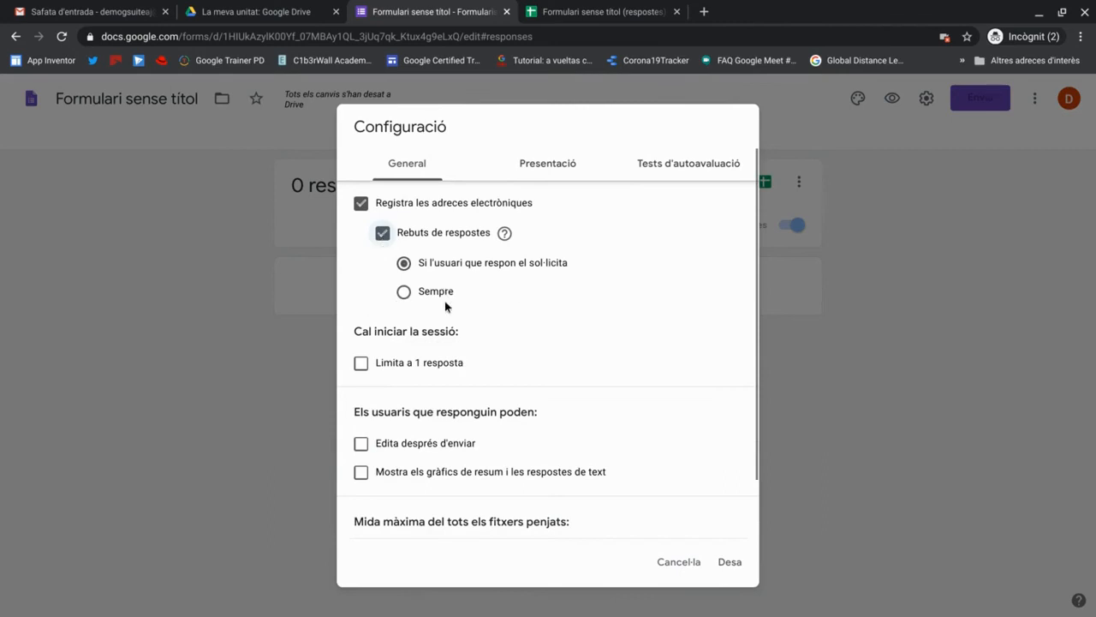
{"action": "left_click", "coordinate": [360, 203]}
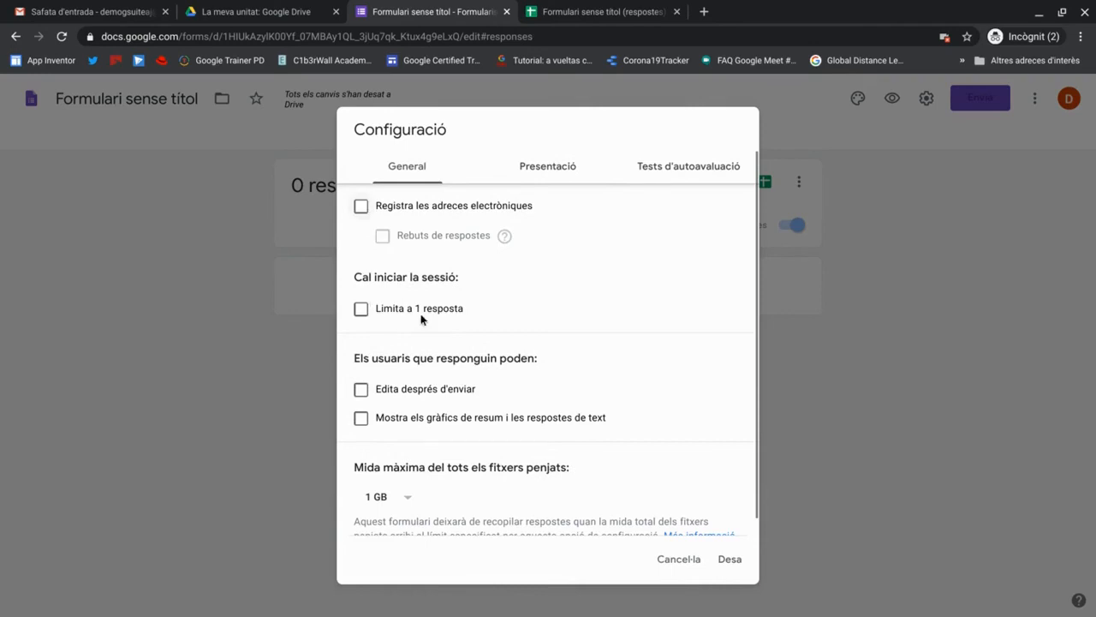
Try the one-response limit and the summary charts option in the general settings, and look at the maximum upload size choices.
{"action": "left_click", "coordinate": [362, 310]}
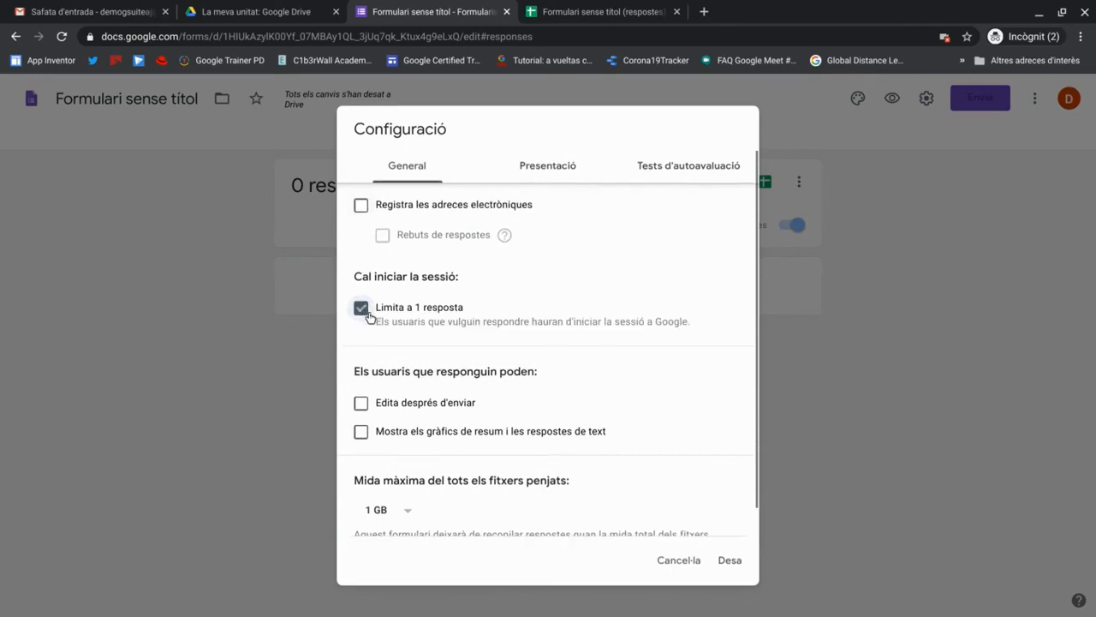
{"action": "left_click", "coordinate": [361, 207]}
{"action": "left_click", "coordinate": [361, 207]}
{"action": "left_click", "coordinate": [361, 308]}
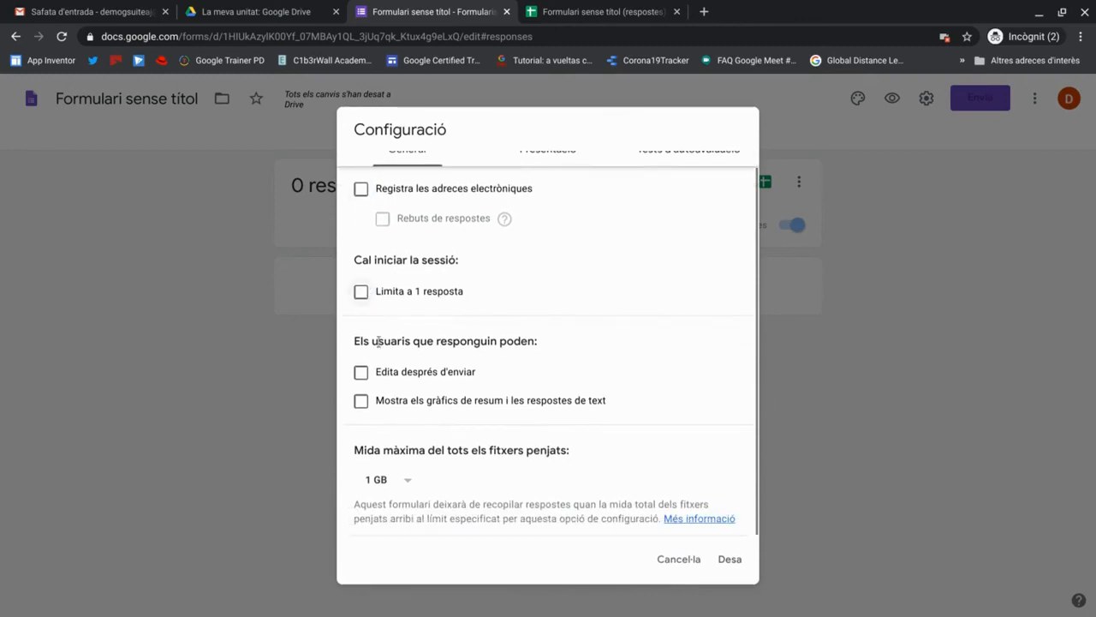
{"action": "left_click", "coordinate": [361, 400]}
{"action": "left_click", "coordinate": [361, 401]}
{"action": "left_click", "coordinate": [406, 485]}
{"action": "left_click", "coordinate": [407, 486]}
{"action": "scroll", "coordinate": [520, 187], "scroll_direction": "up", "scroll_amount": 1}
Enable the progress bar in the presentation settings, check the self-assessment test options, and save the configuration.
{"action": "left_click", "coordinate": [549, 172]}
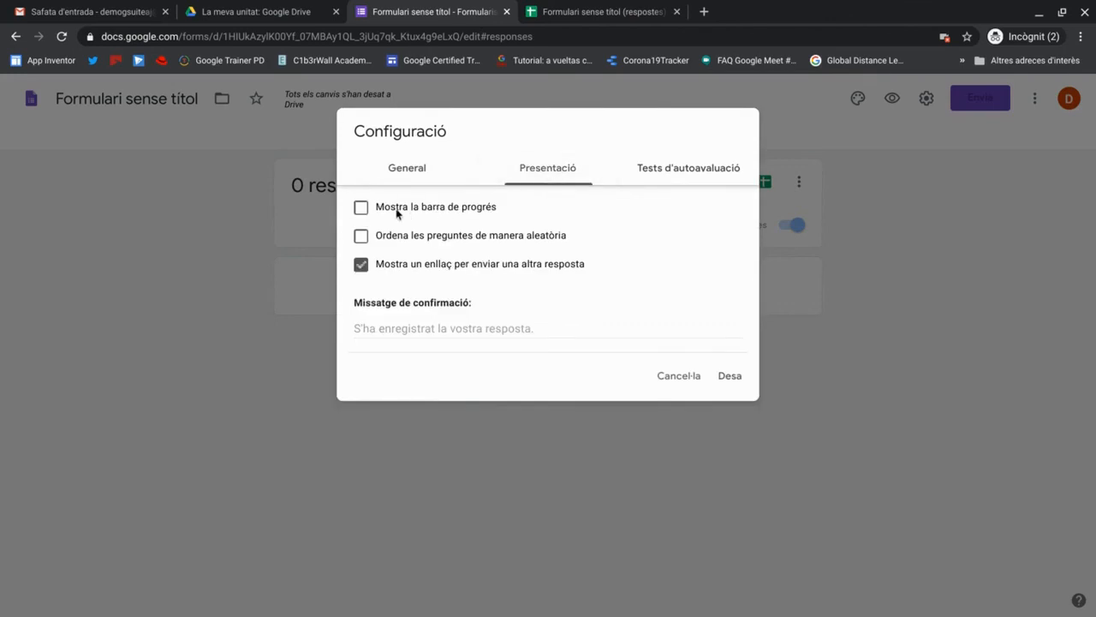
{"action": "left_click", "coordinate": [363, 210]}
{"action": "left_click", "coordinate": [685, 178]}
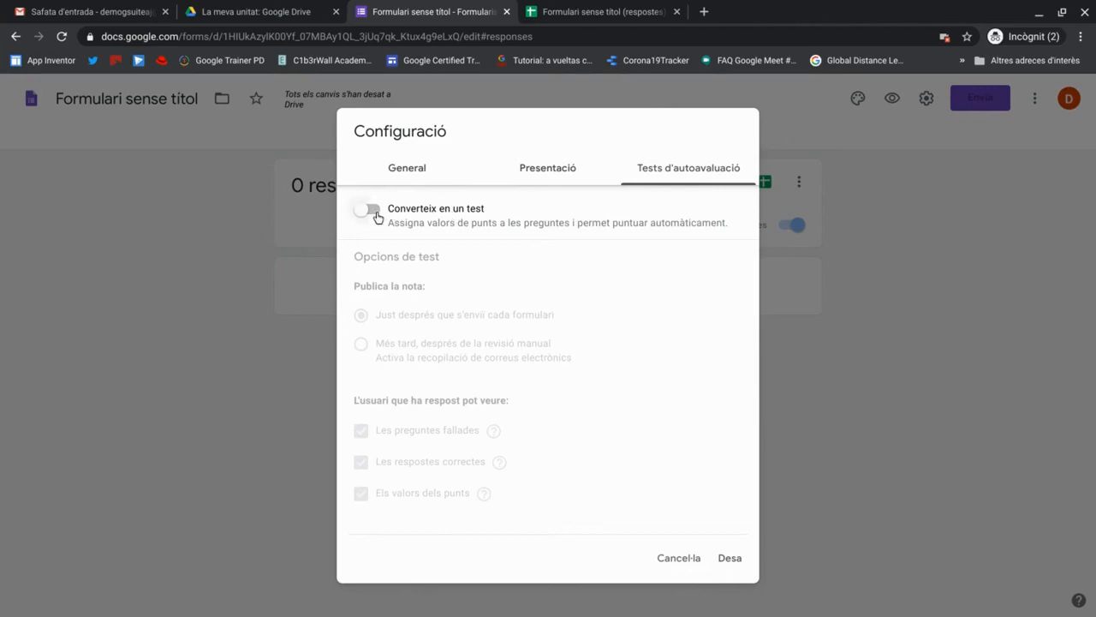
{"action": "left_click", "coordinate": [734, 558]}
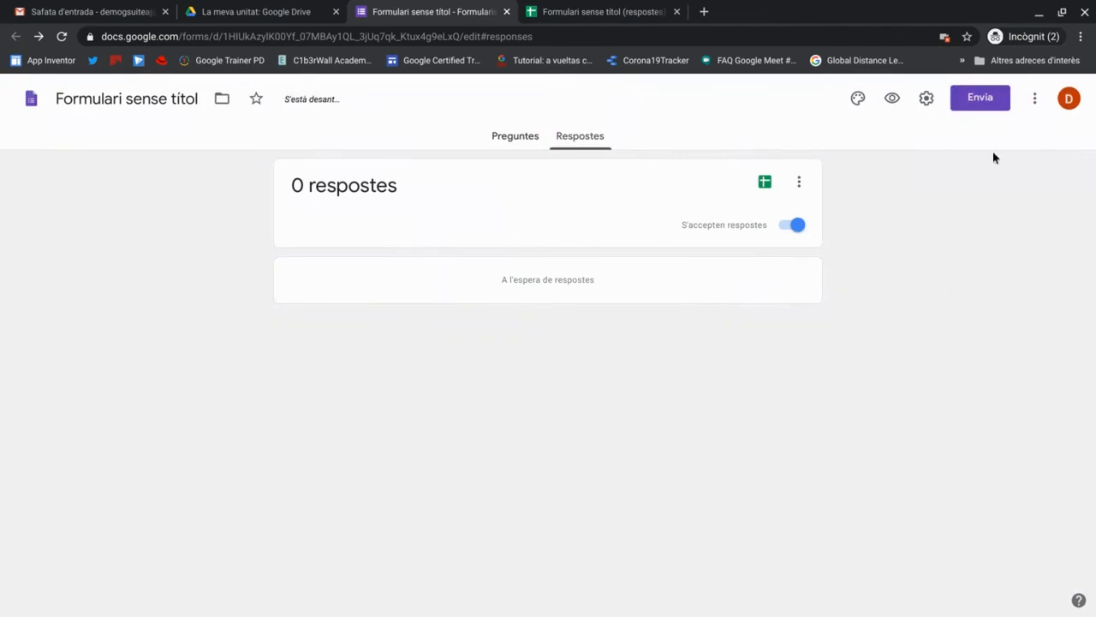
Open the form's collaborator sharing and enter the second demo account's e-mail as an editor.
{"action": "left_click", "coordinate": [1035, 98]}
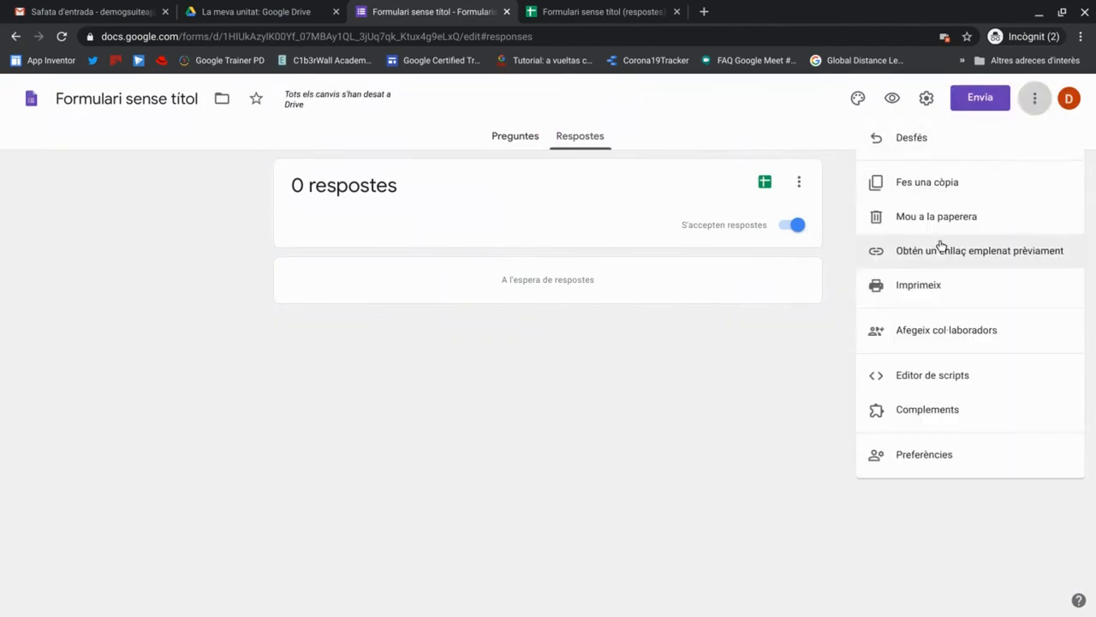
{"action": "left_click", "coordinate": [939, 339]}
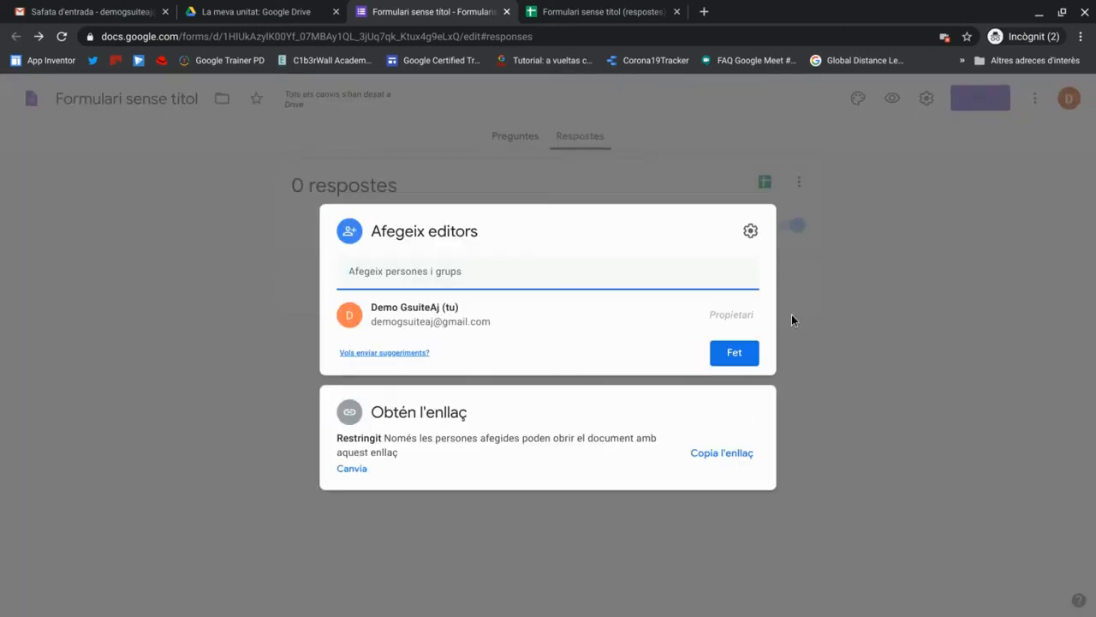
{"action": "left_click", "coordinate": [565, 276]}
{"action": "left_click", "coordinate": [403, 322]}
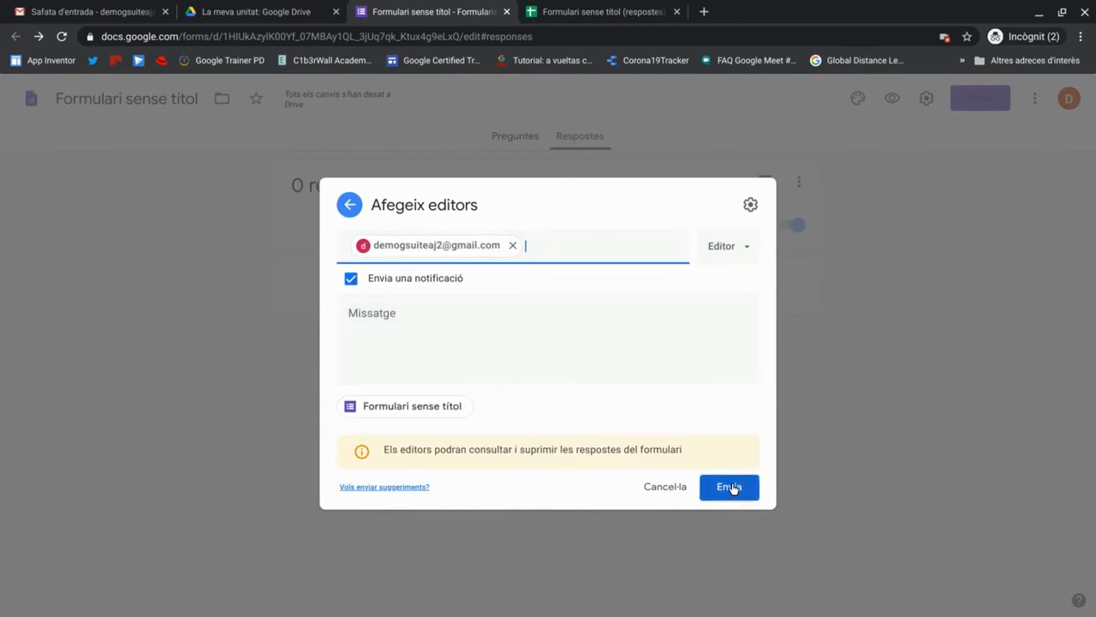
Stop editors from sharing the form and changing its permissions, and send the collaborator invitation with a notification.
{"action": "left_click", "coordinate": [748, 206]}
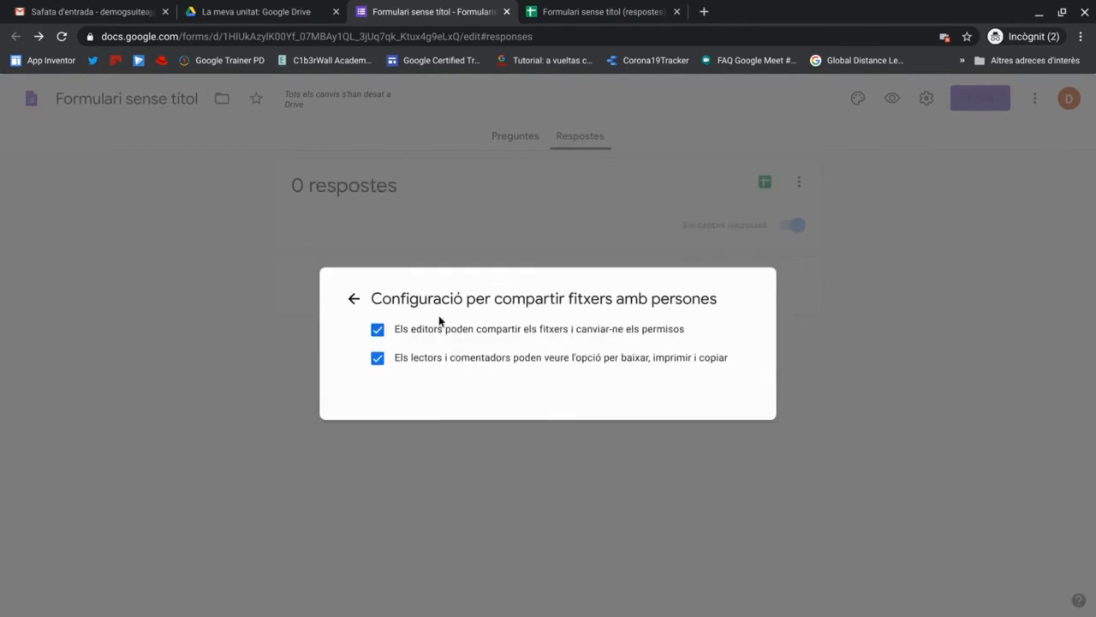
{"action": "left_click", "coordinate": [378, 330]}
{"action": "left_click", "coordinate": [353, 298]}
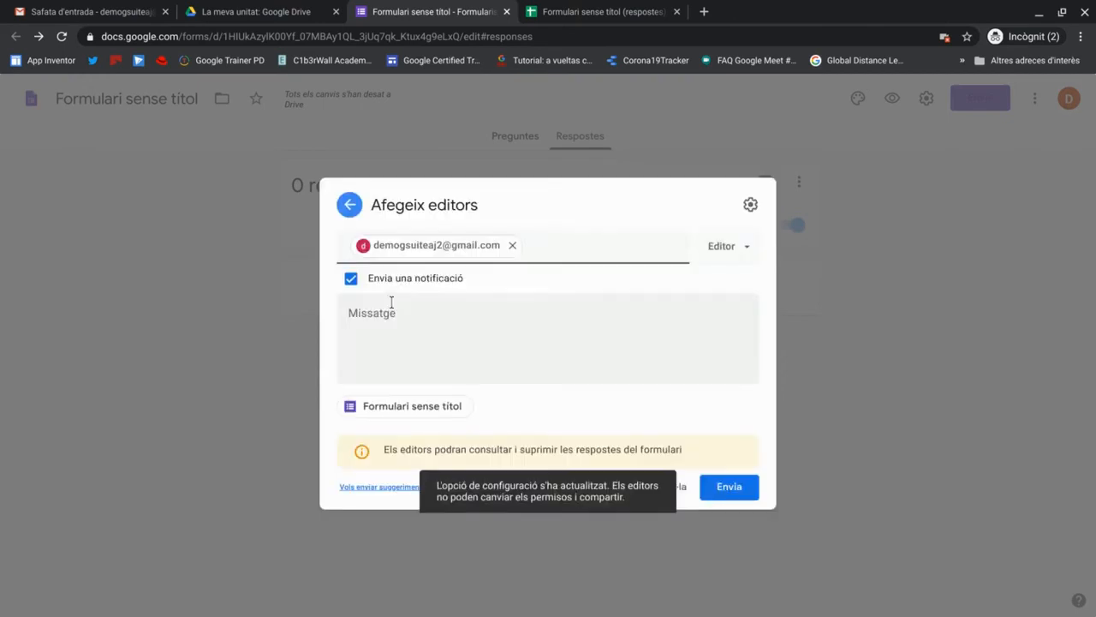
{"action": "left_click", "coordinate": [728, 487]}
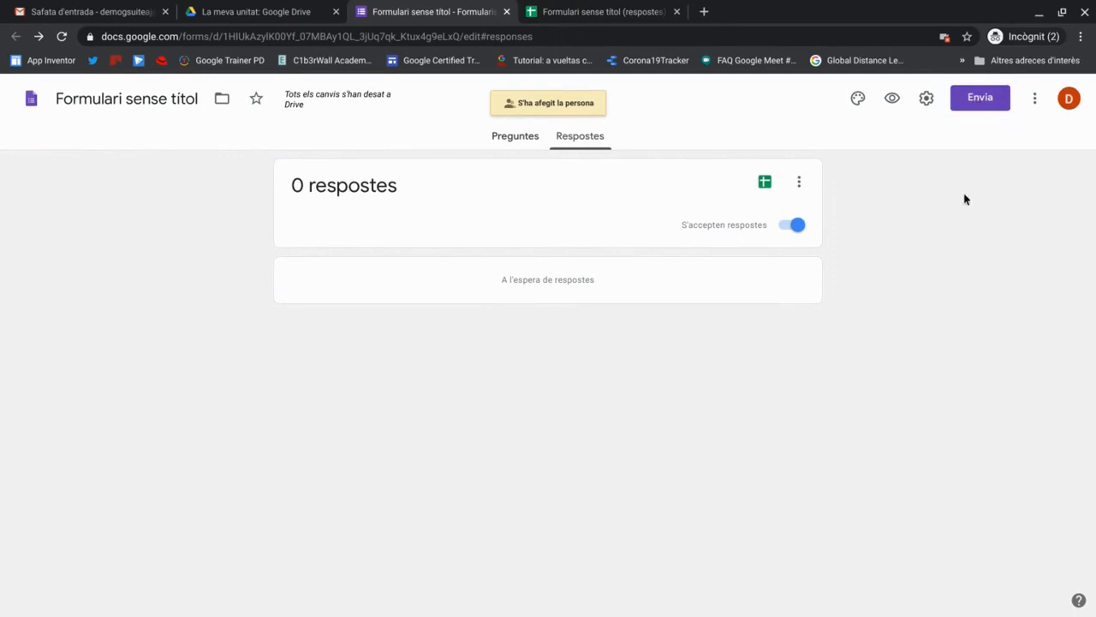
Shorten the form's shareable link, copy it, and close the send options.
{"action": "left_click", "coordinate": [976, 102]}
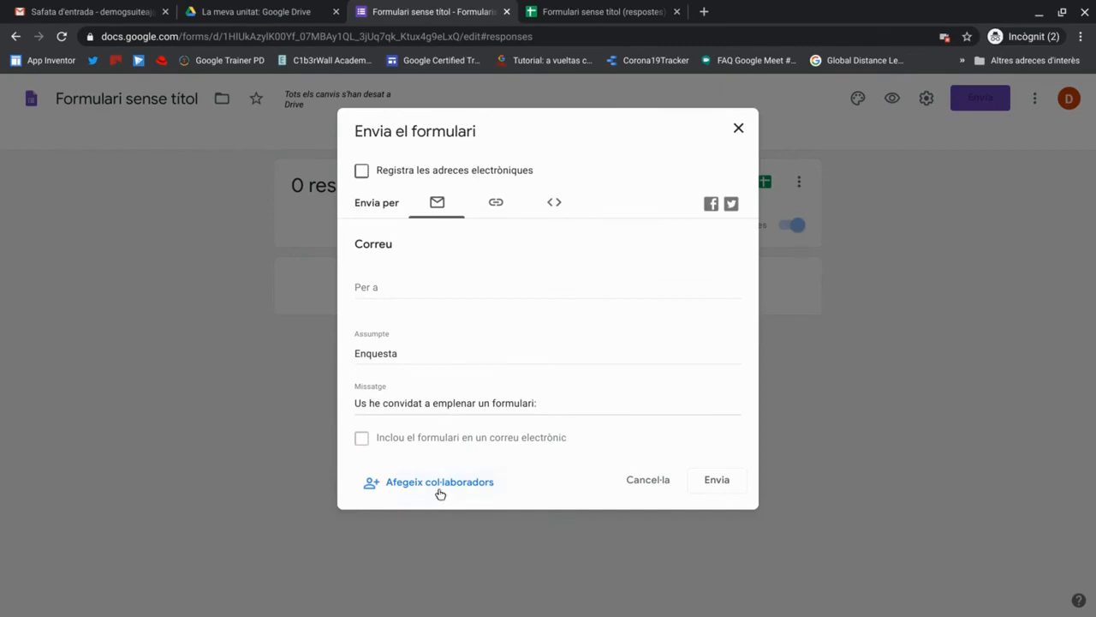
{"action": "left_click", "coordinate": [497, 205]}
{"action": "left_click", "coordinate": [362, 293]}
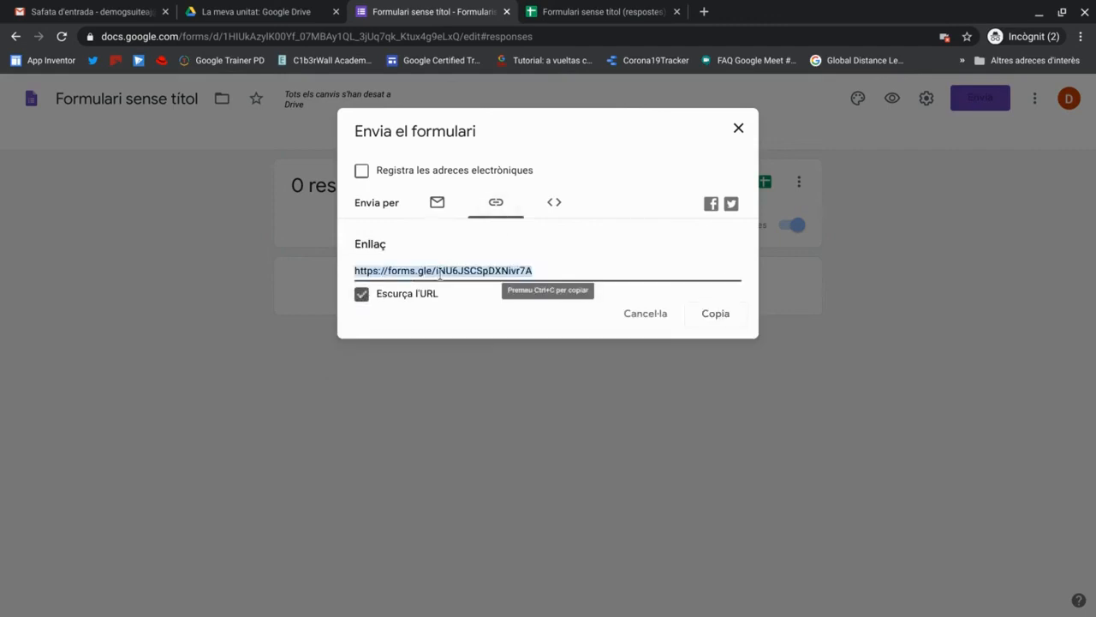
{"action": "left_click", "coordinate": [734, 320]}
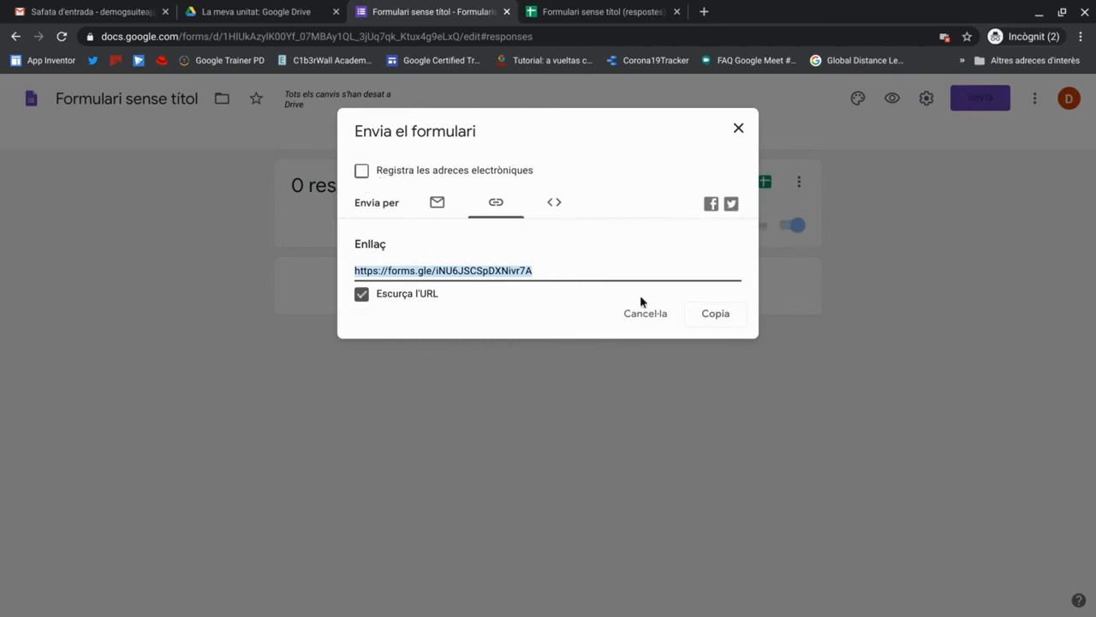
{"action": "left_click", "coordinate": [738, 128]}
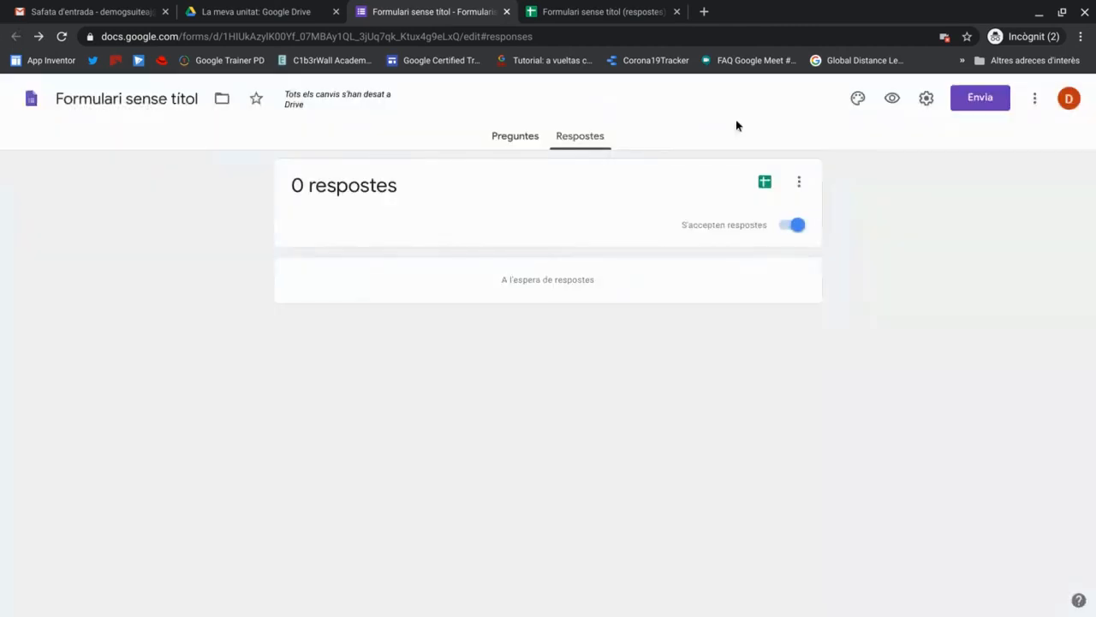